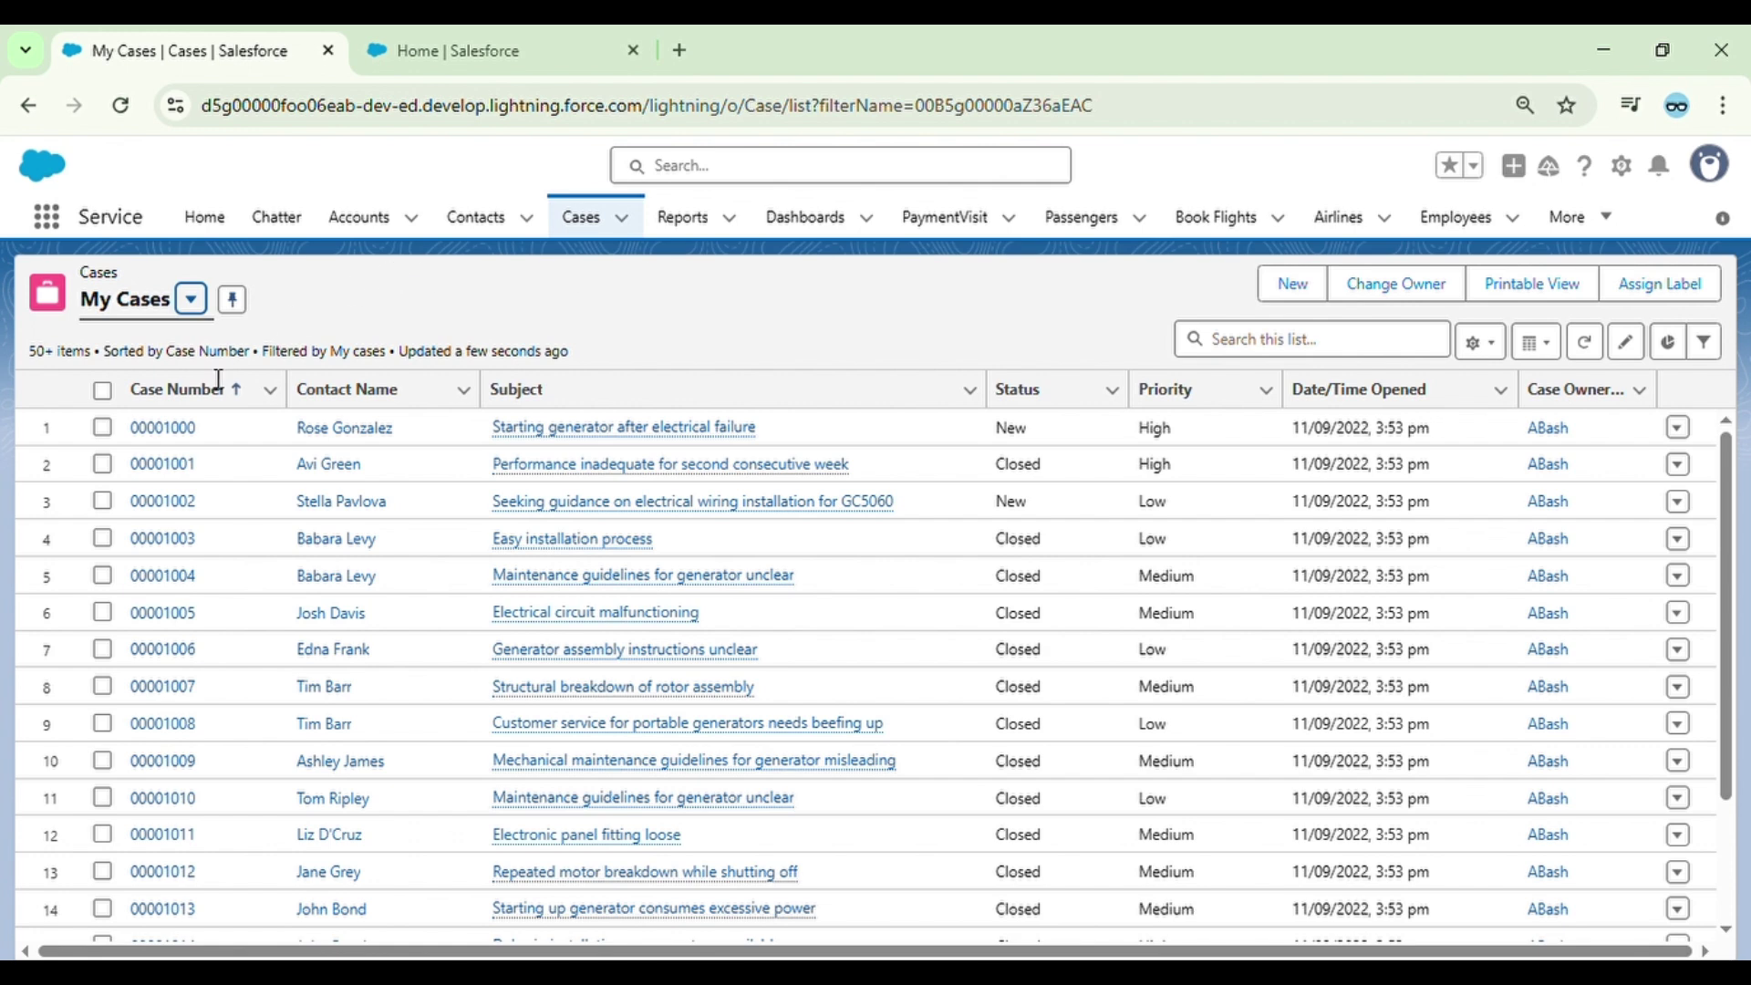
# - Open the case "Starting generator after electrical failure" and examine its status path and detail sections, including Additional Information
pyautogui.click(173, 428)
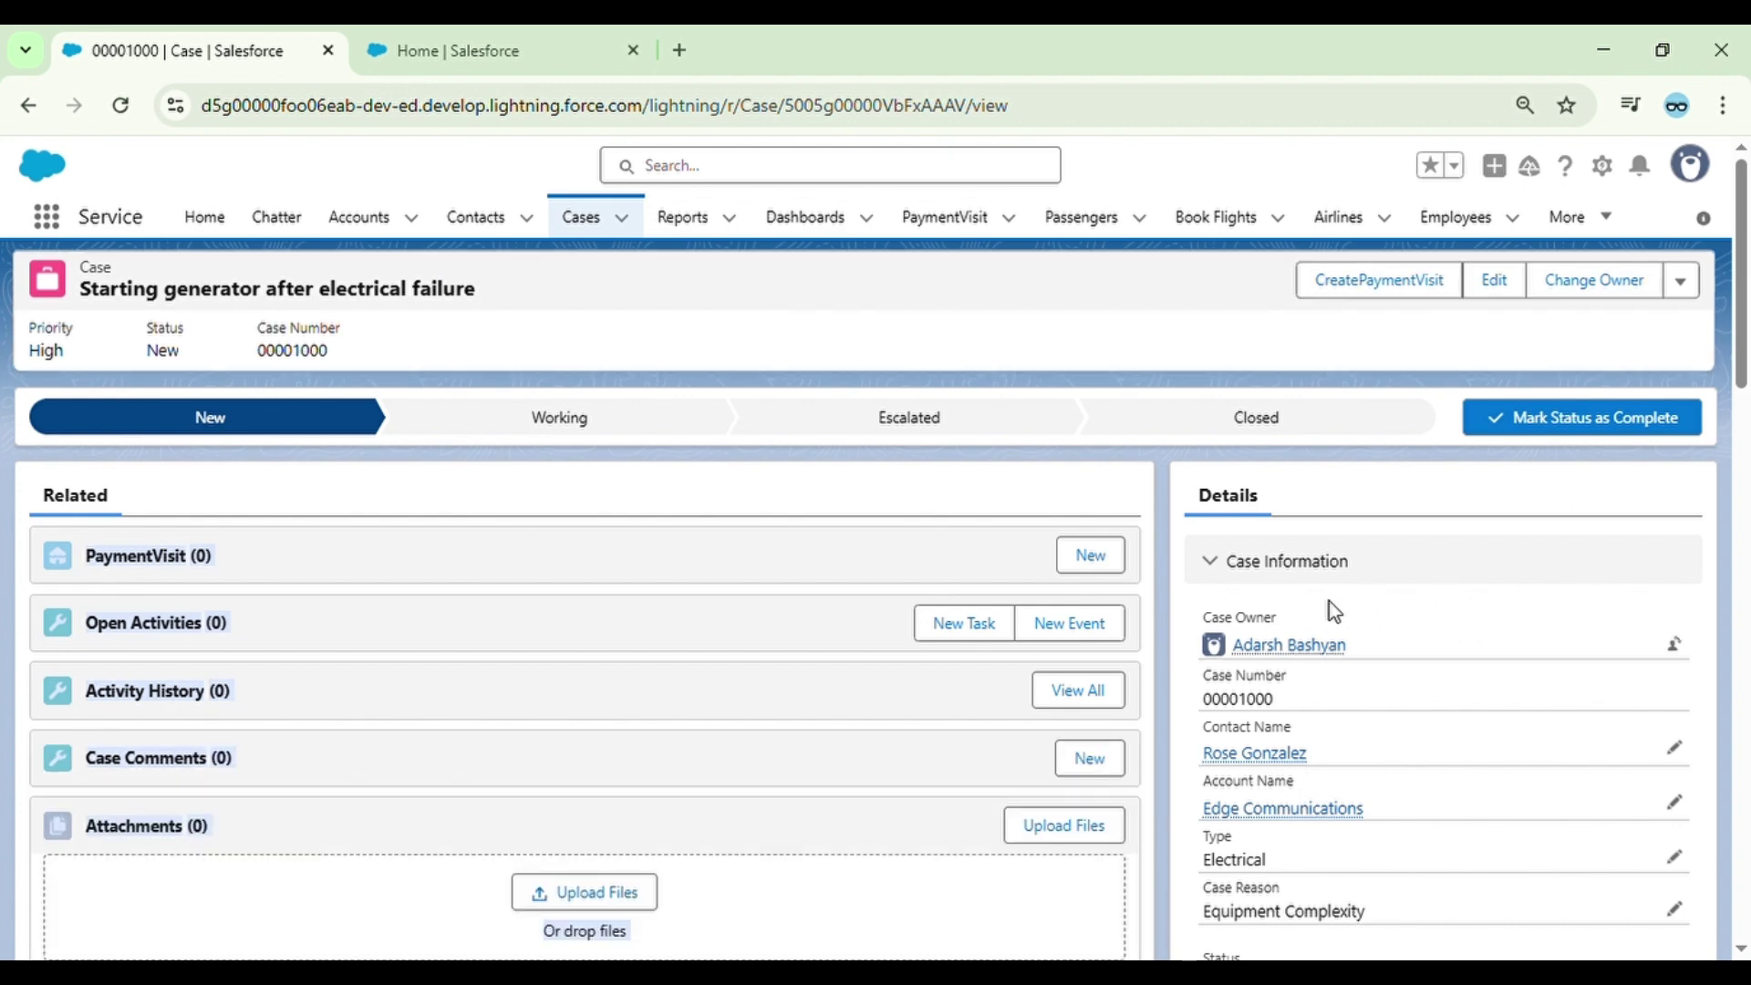
pyautogui.scroll(-7, 1386, 702)
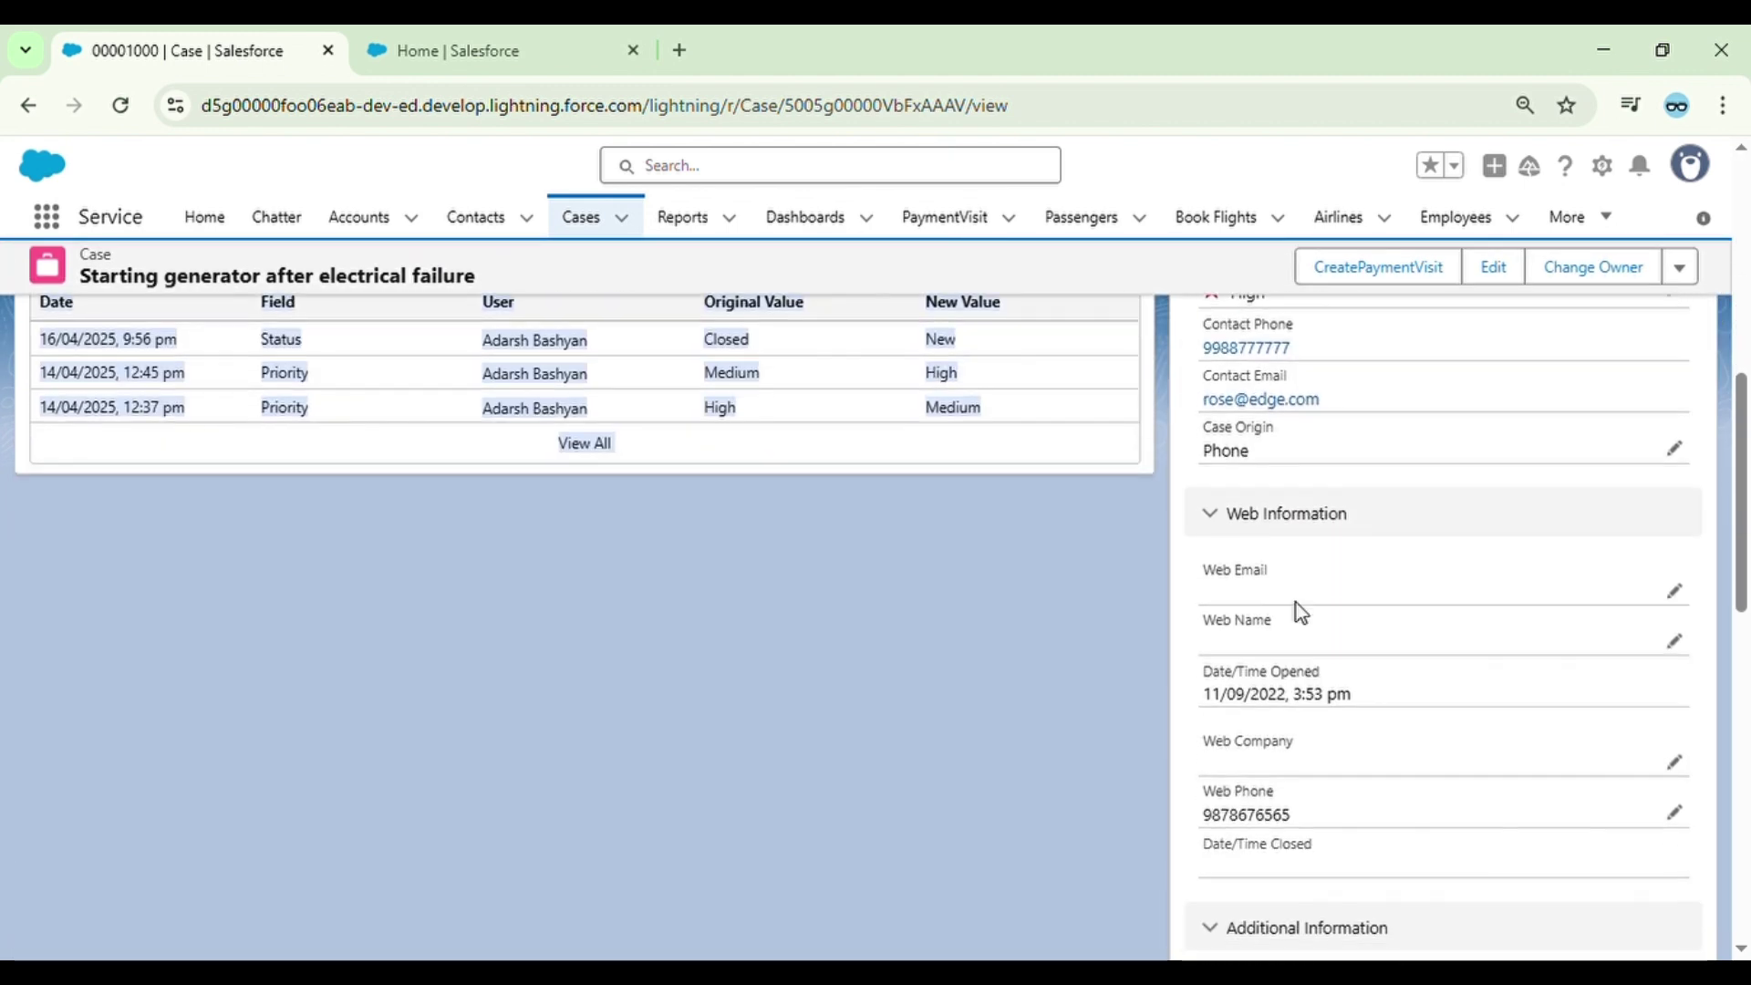
pyautogui.scroll(-3, 1387, 691)
pyautogui.scroll(-3, 1462, 703)
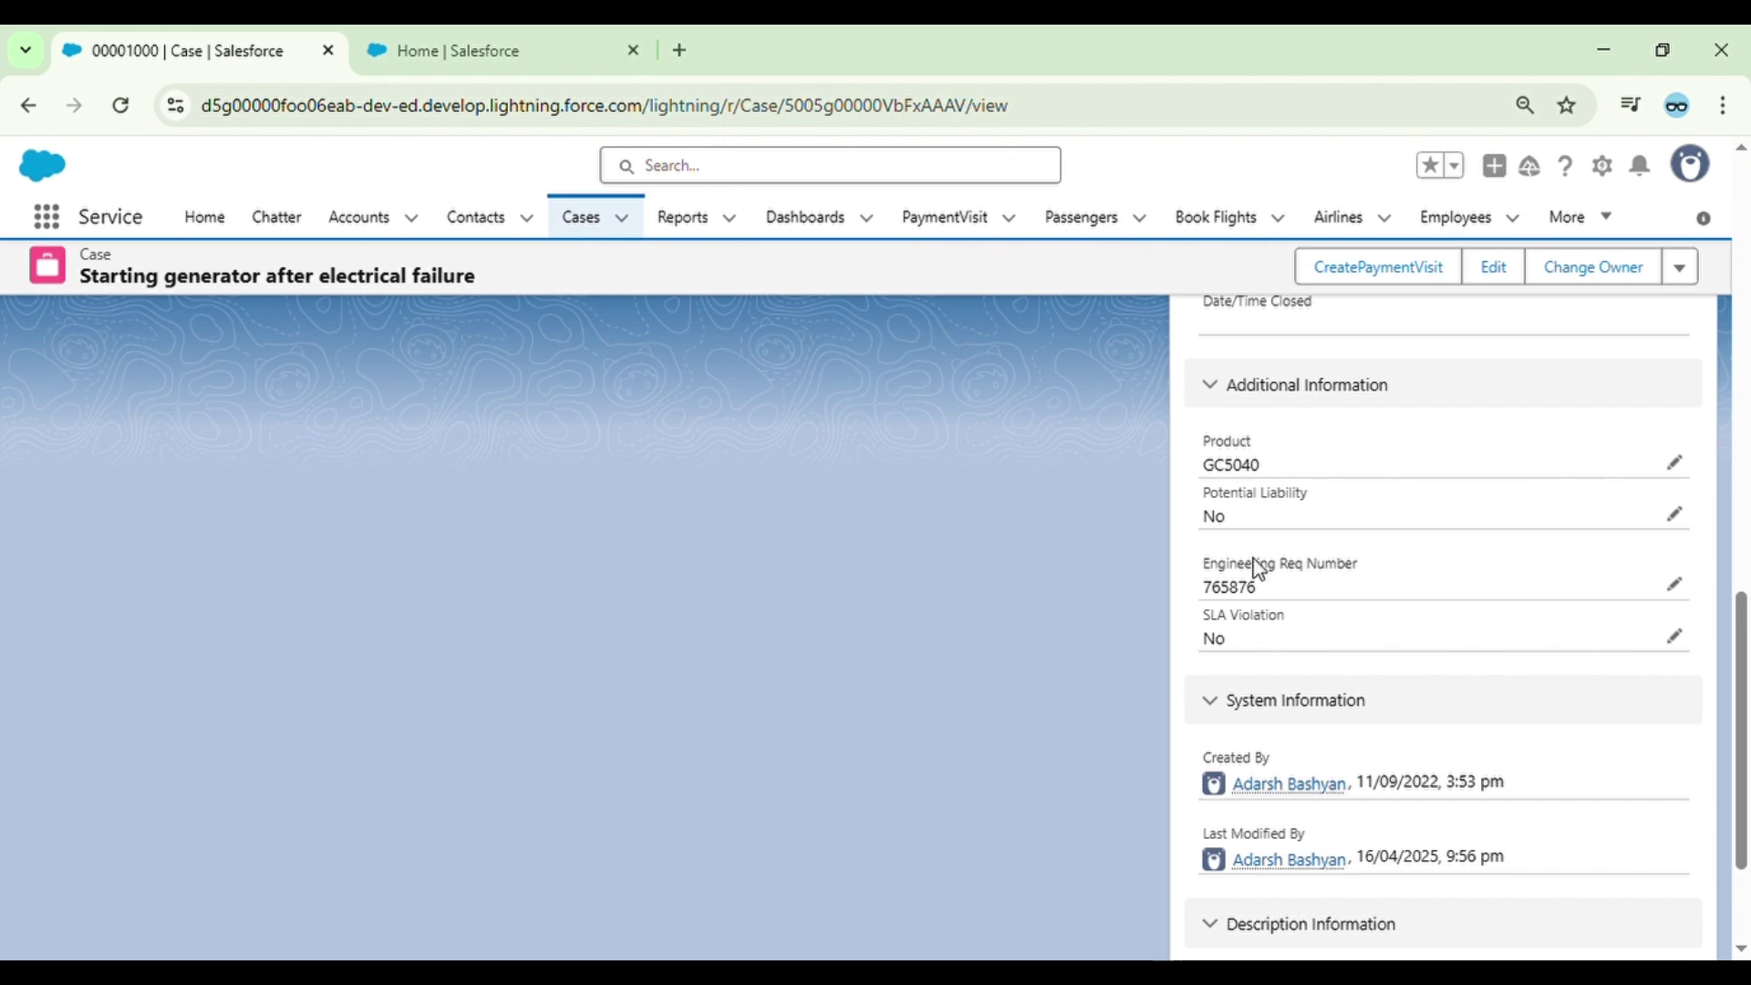
pyautogui.scroll(13, 1309, 507)
pyautogui.scroll(-11, 1474, 798)
pyautogui.scroll(-1, 1474, 793)
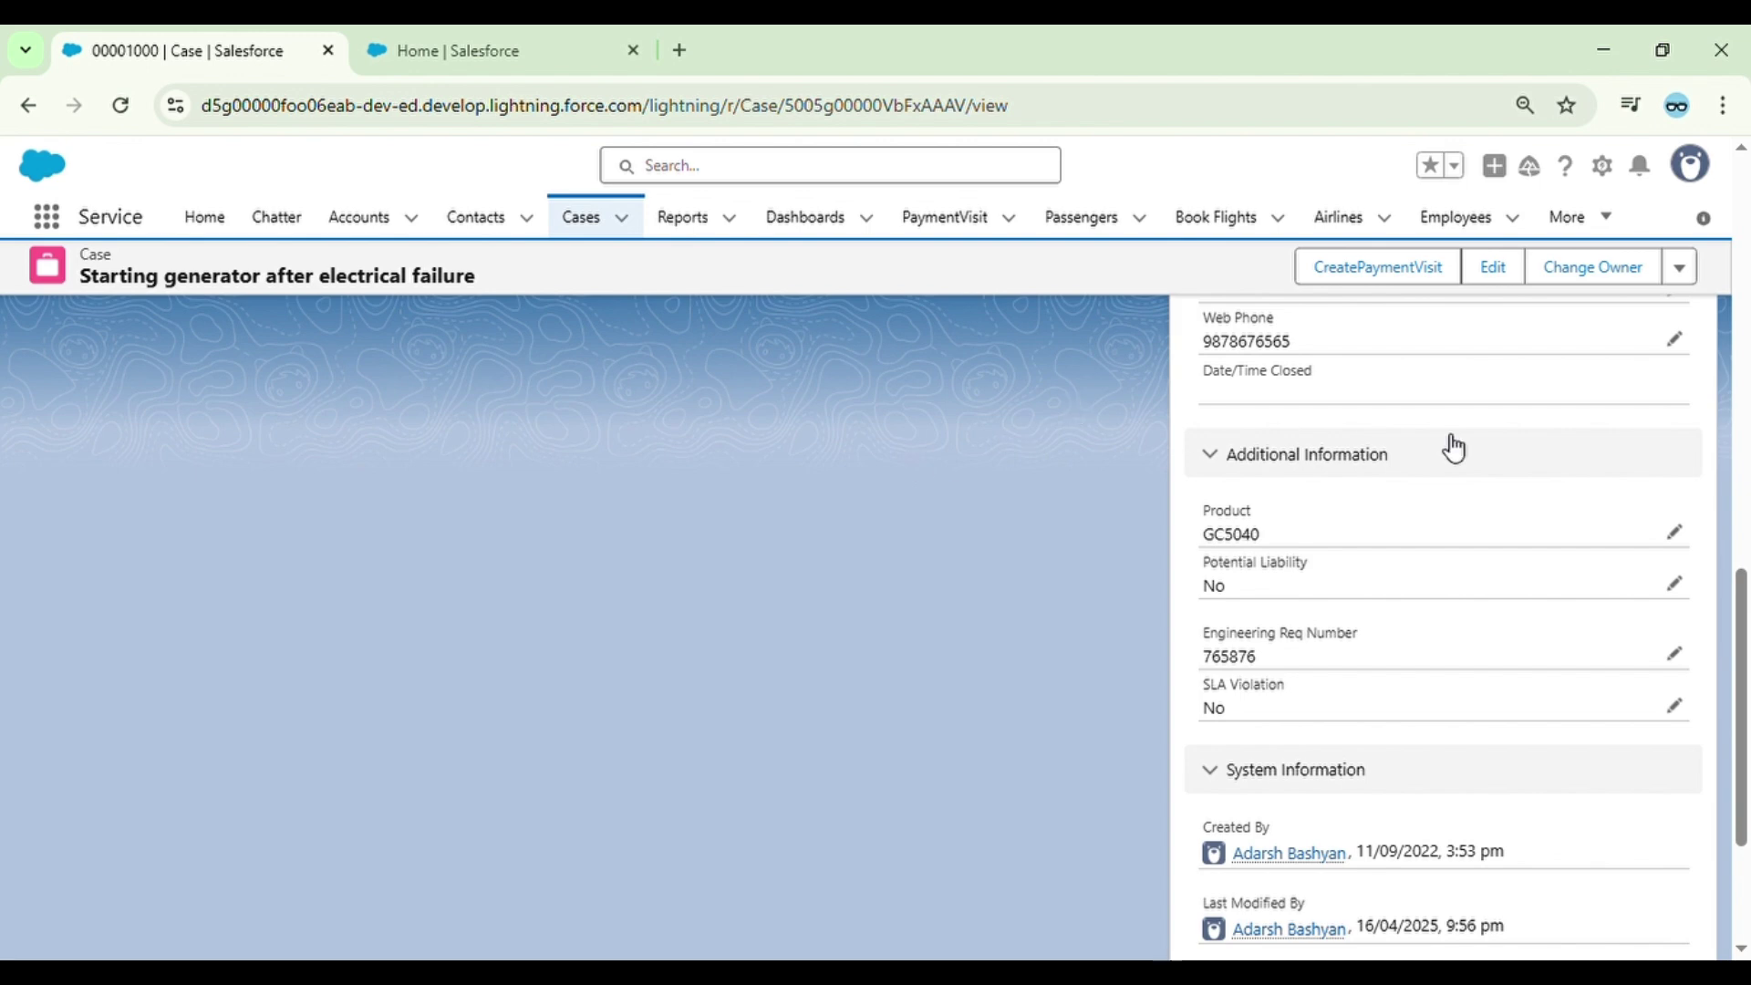
pyautogui.scroll(10, 1097, 390)
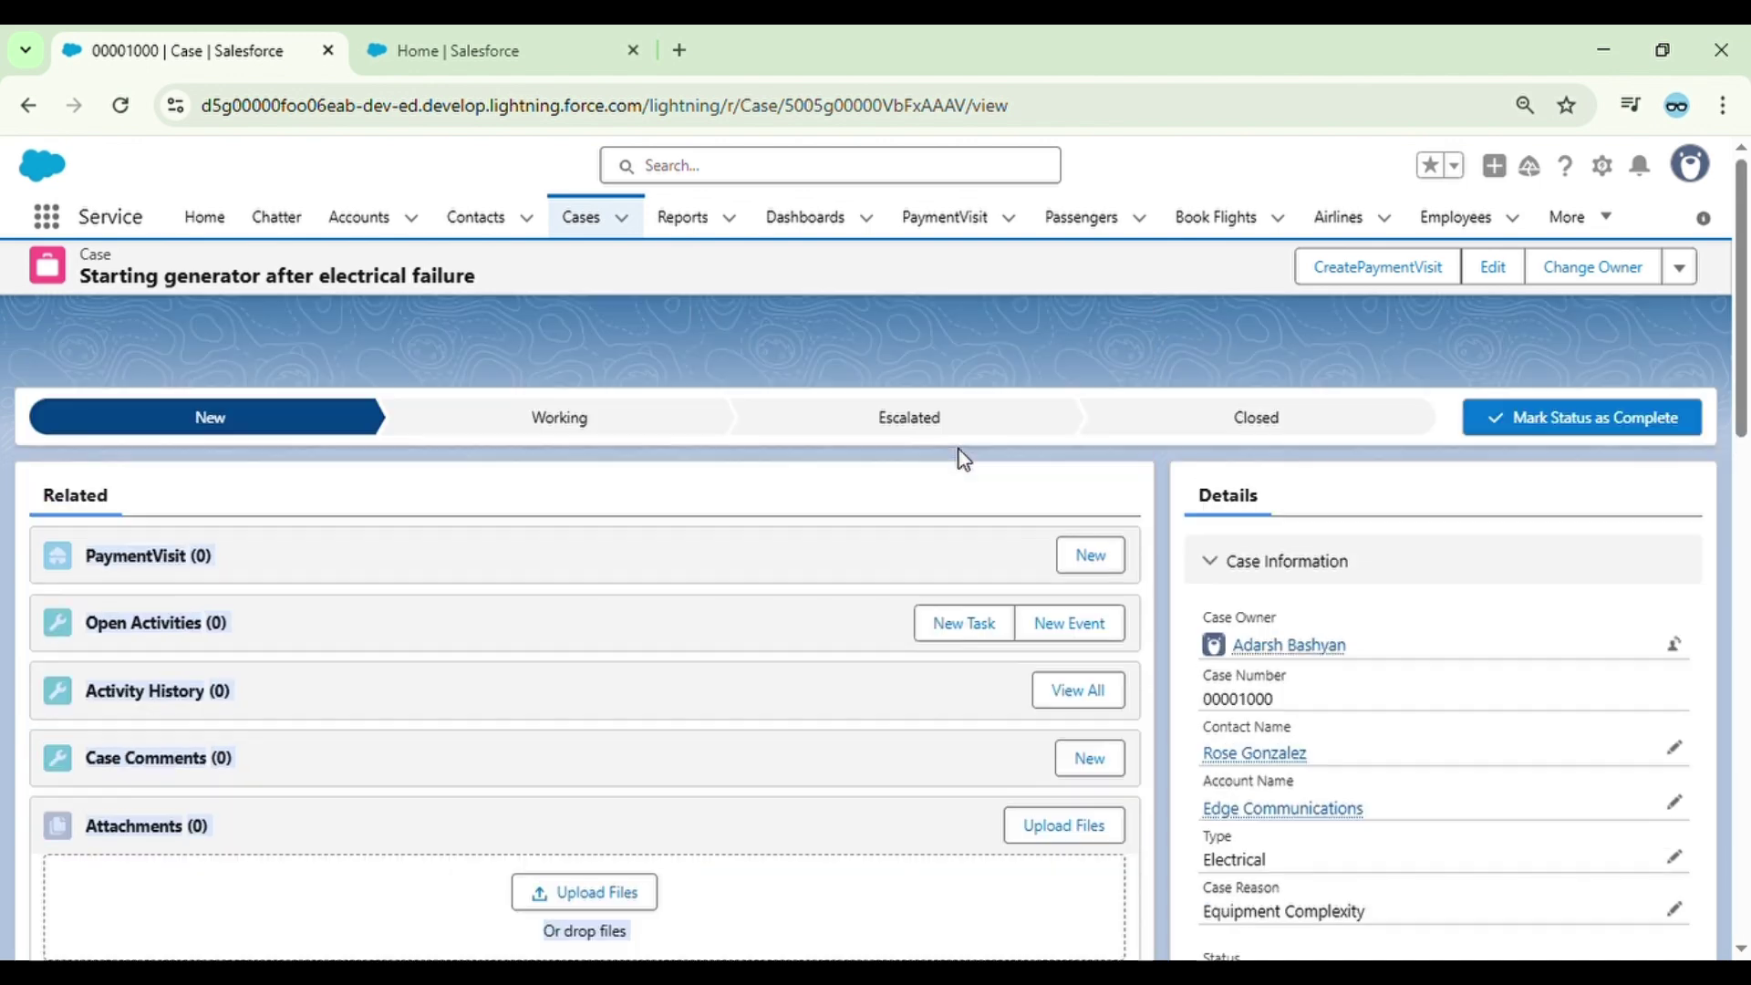
pyautogui.scroll(-10, 1303, 603)
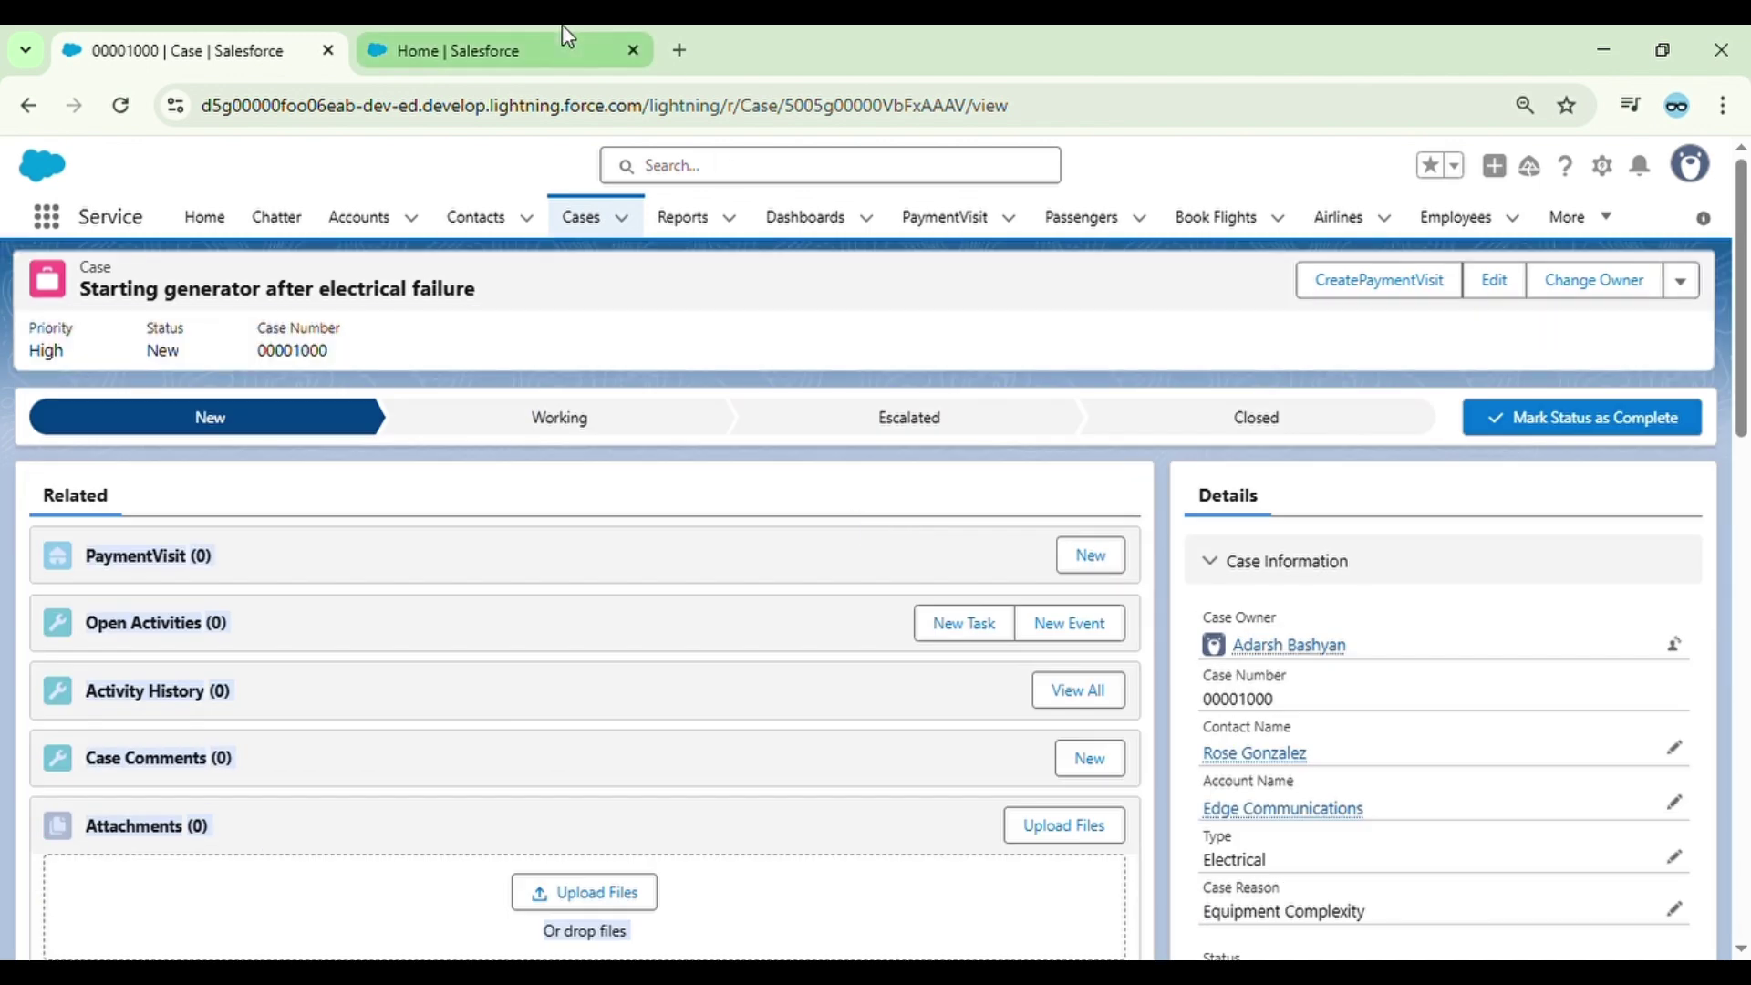
# - Switch to Salesforce Setup, search for "flow" and open the Flows page
pyautogui.click(562, 41)
pyautogui.click(175, 287)
pyautogui.write('d')
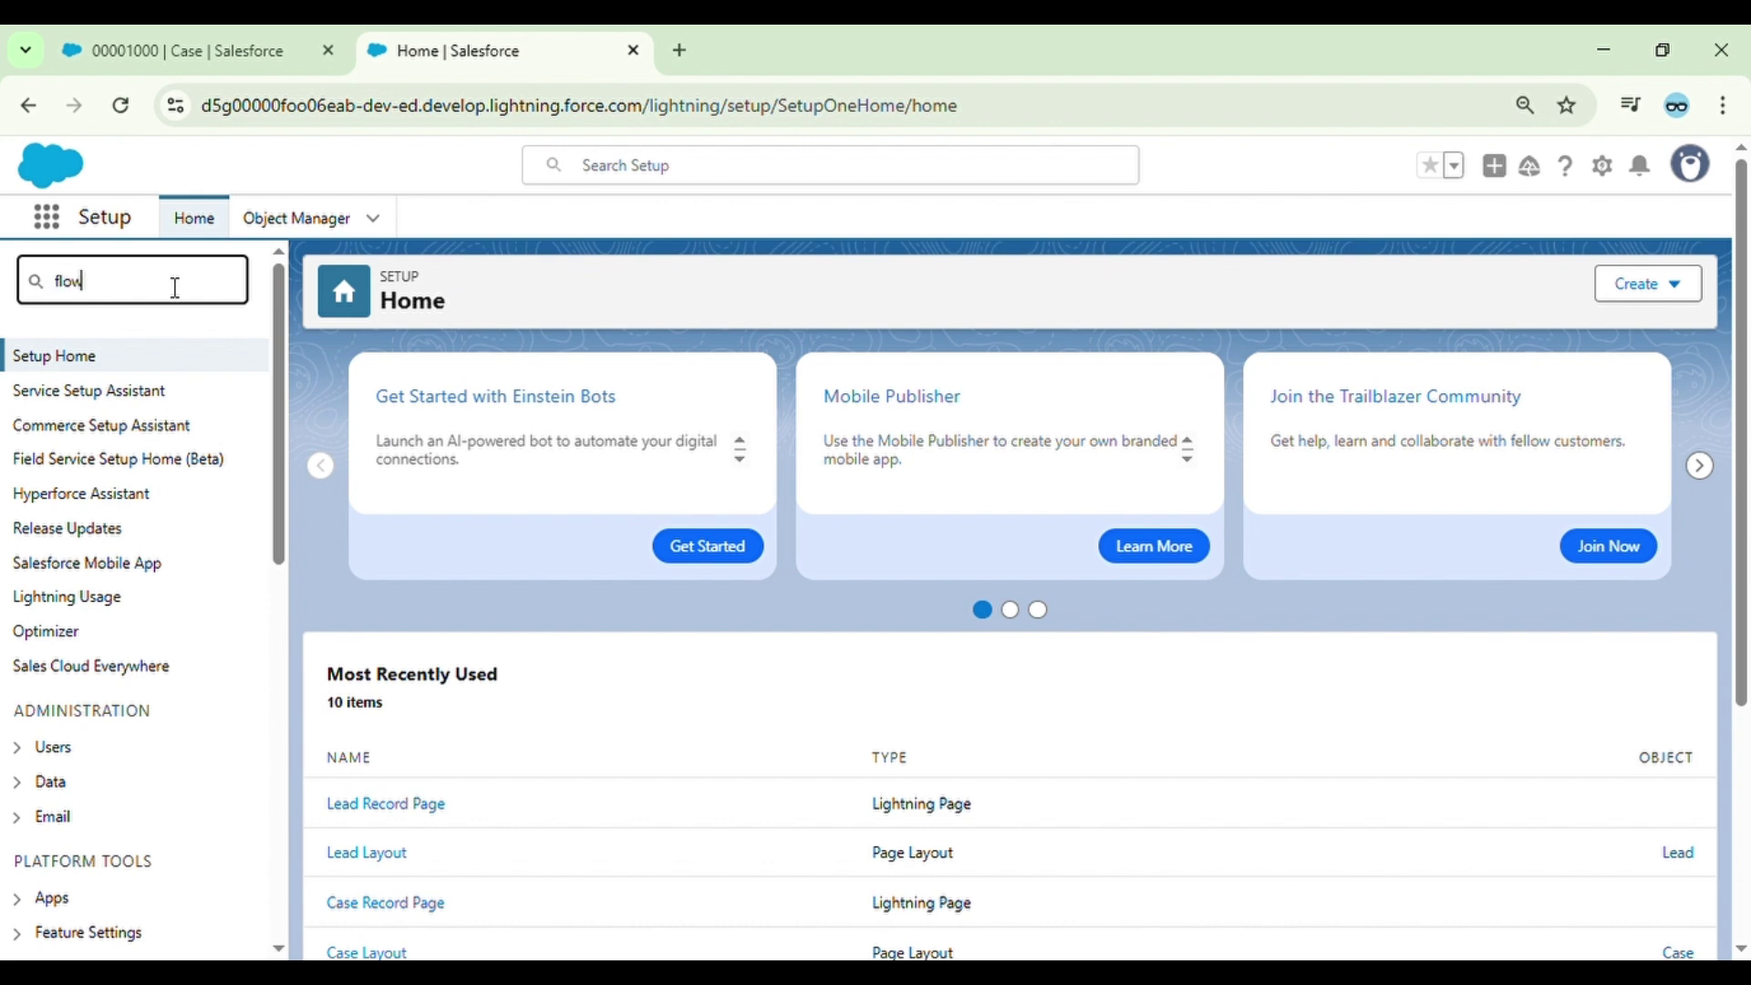
pyautogui.click(95, 540)
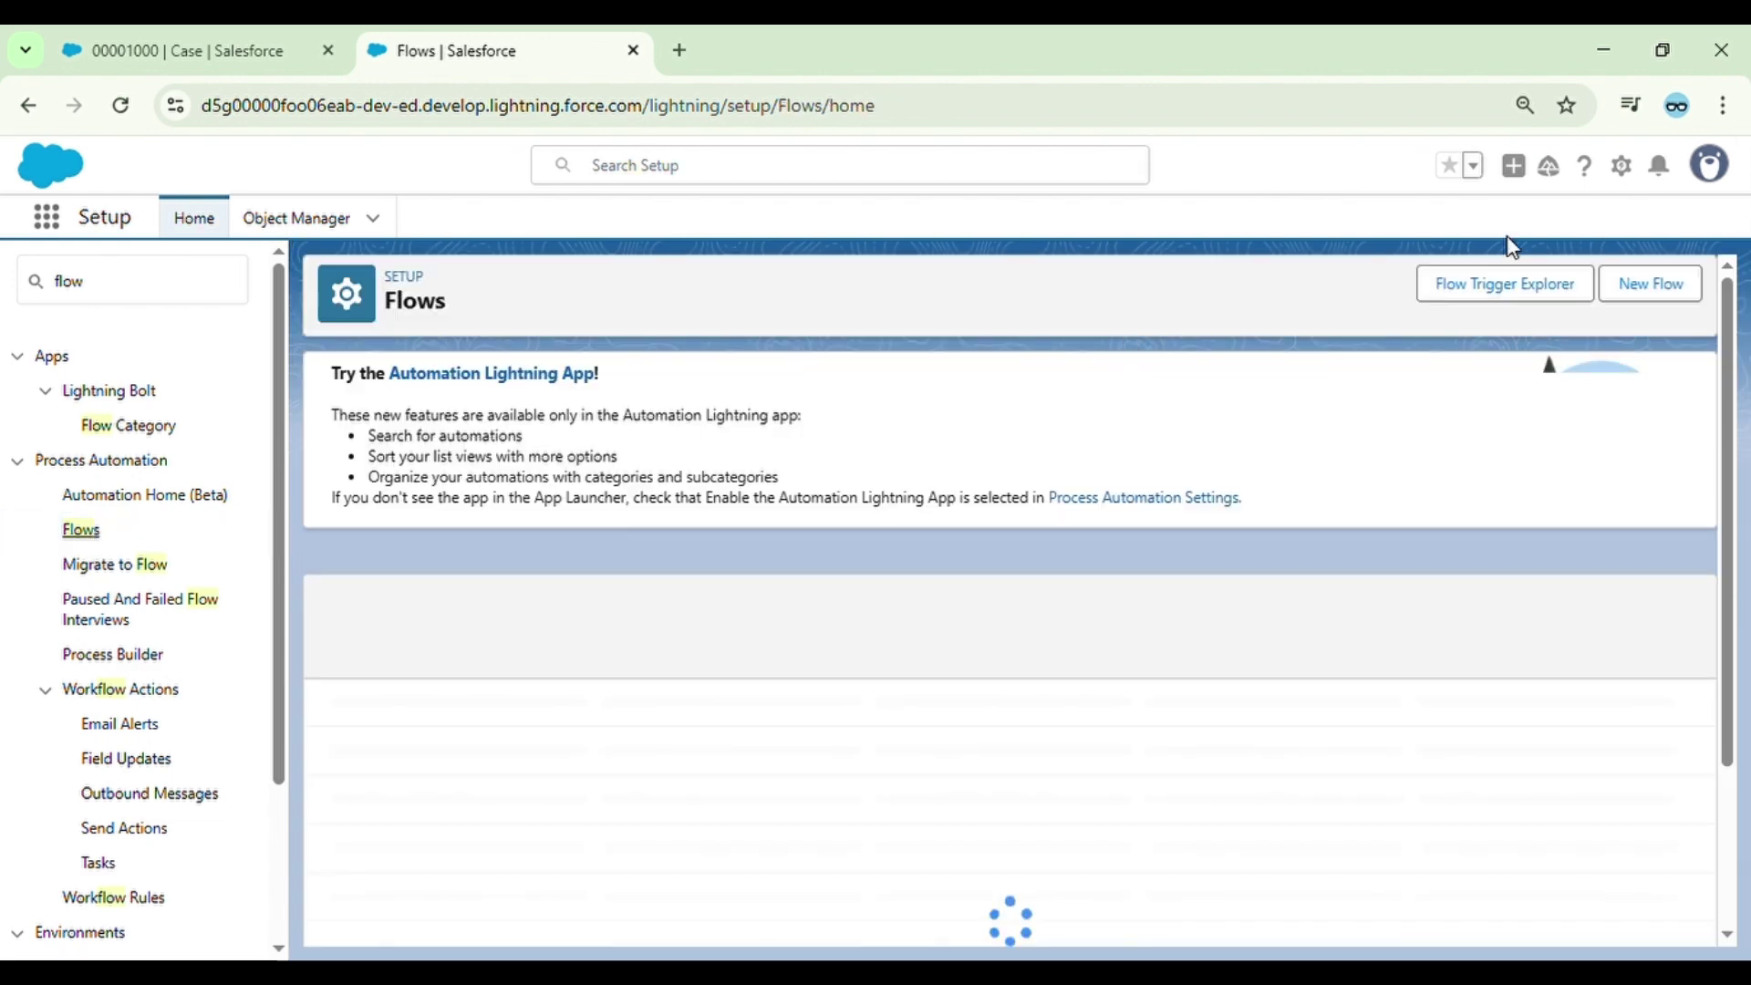
# - Create a new flow from scratch with the Screen Flow type
pyautogui.click(1655, 288)
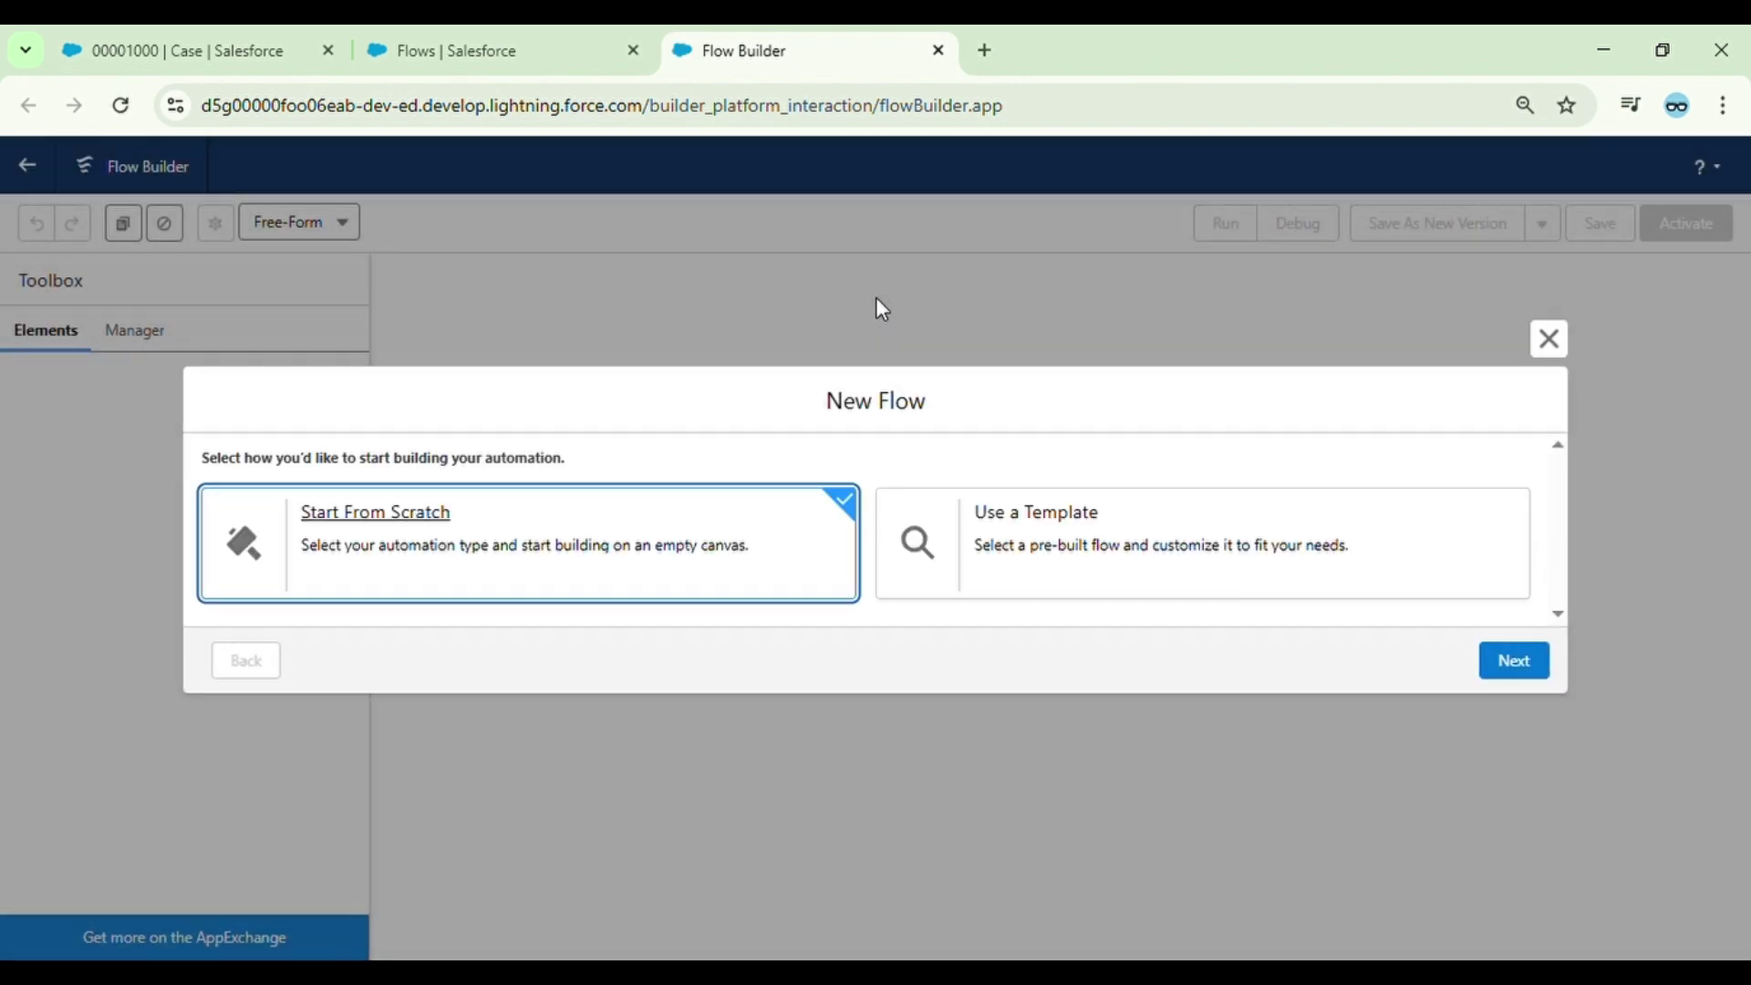
pyautogui.click(1521, 662)
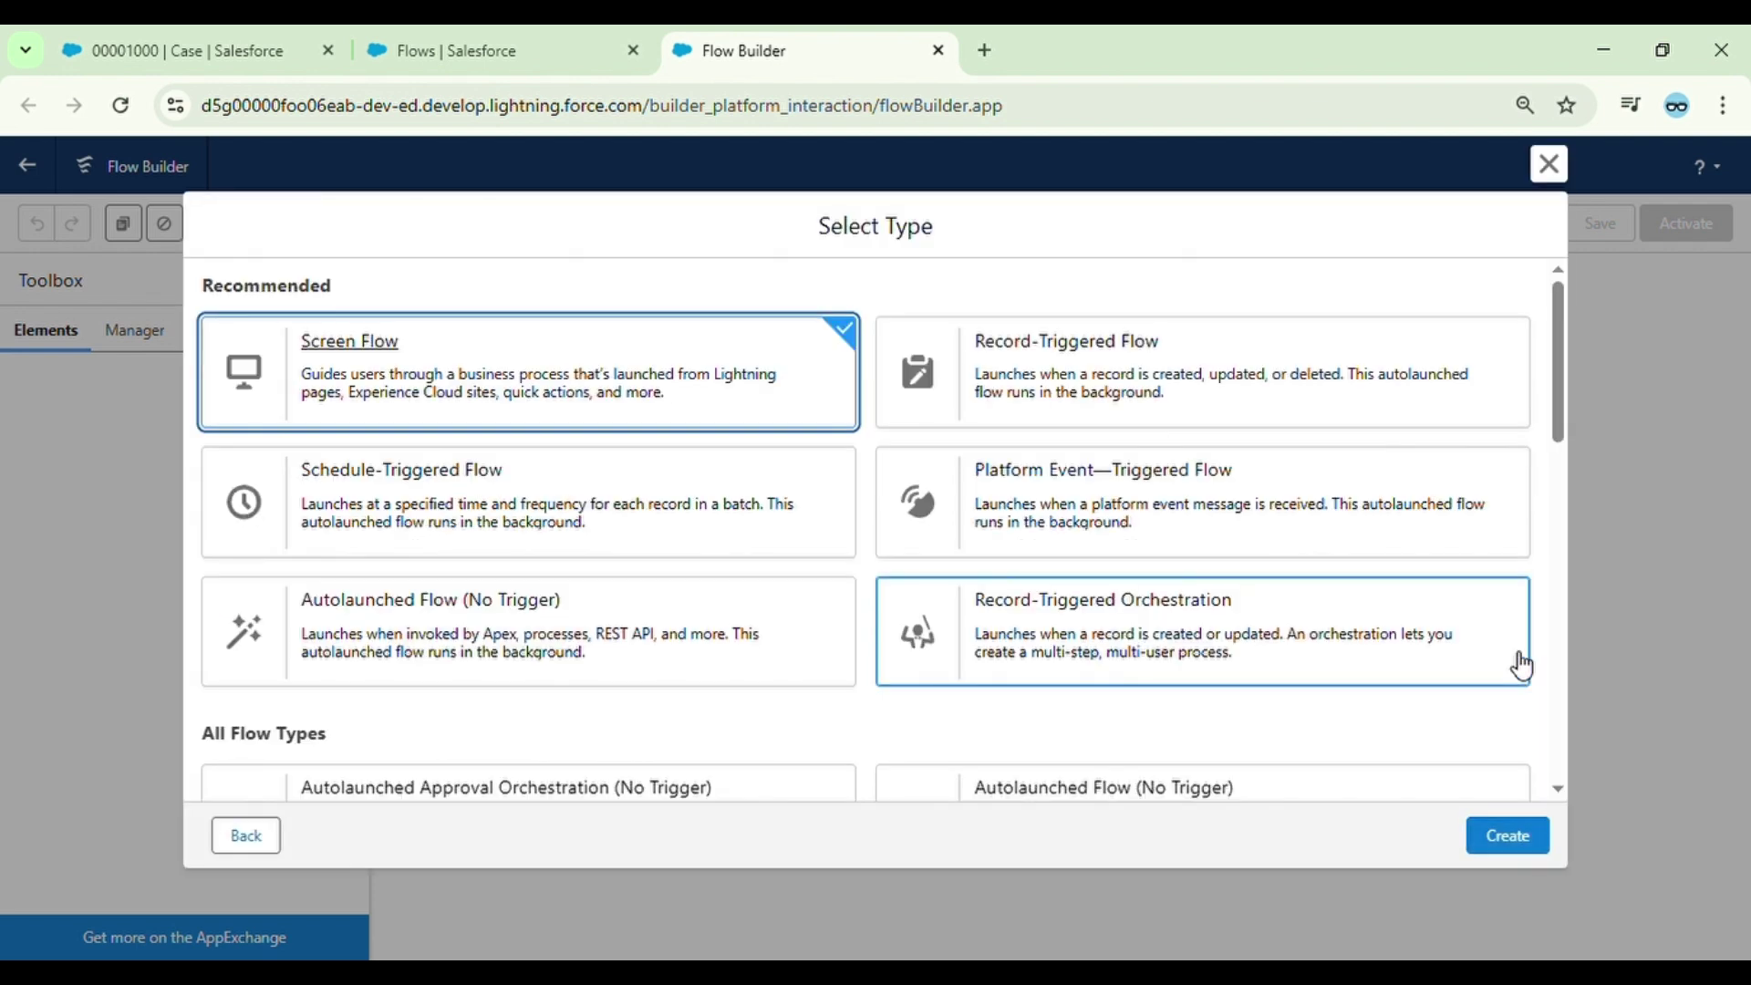
pyautogui.click(1507, 839)
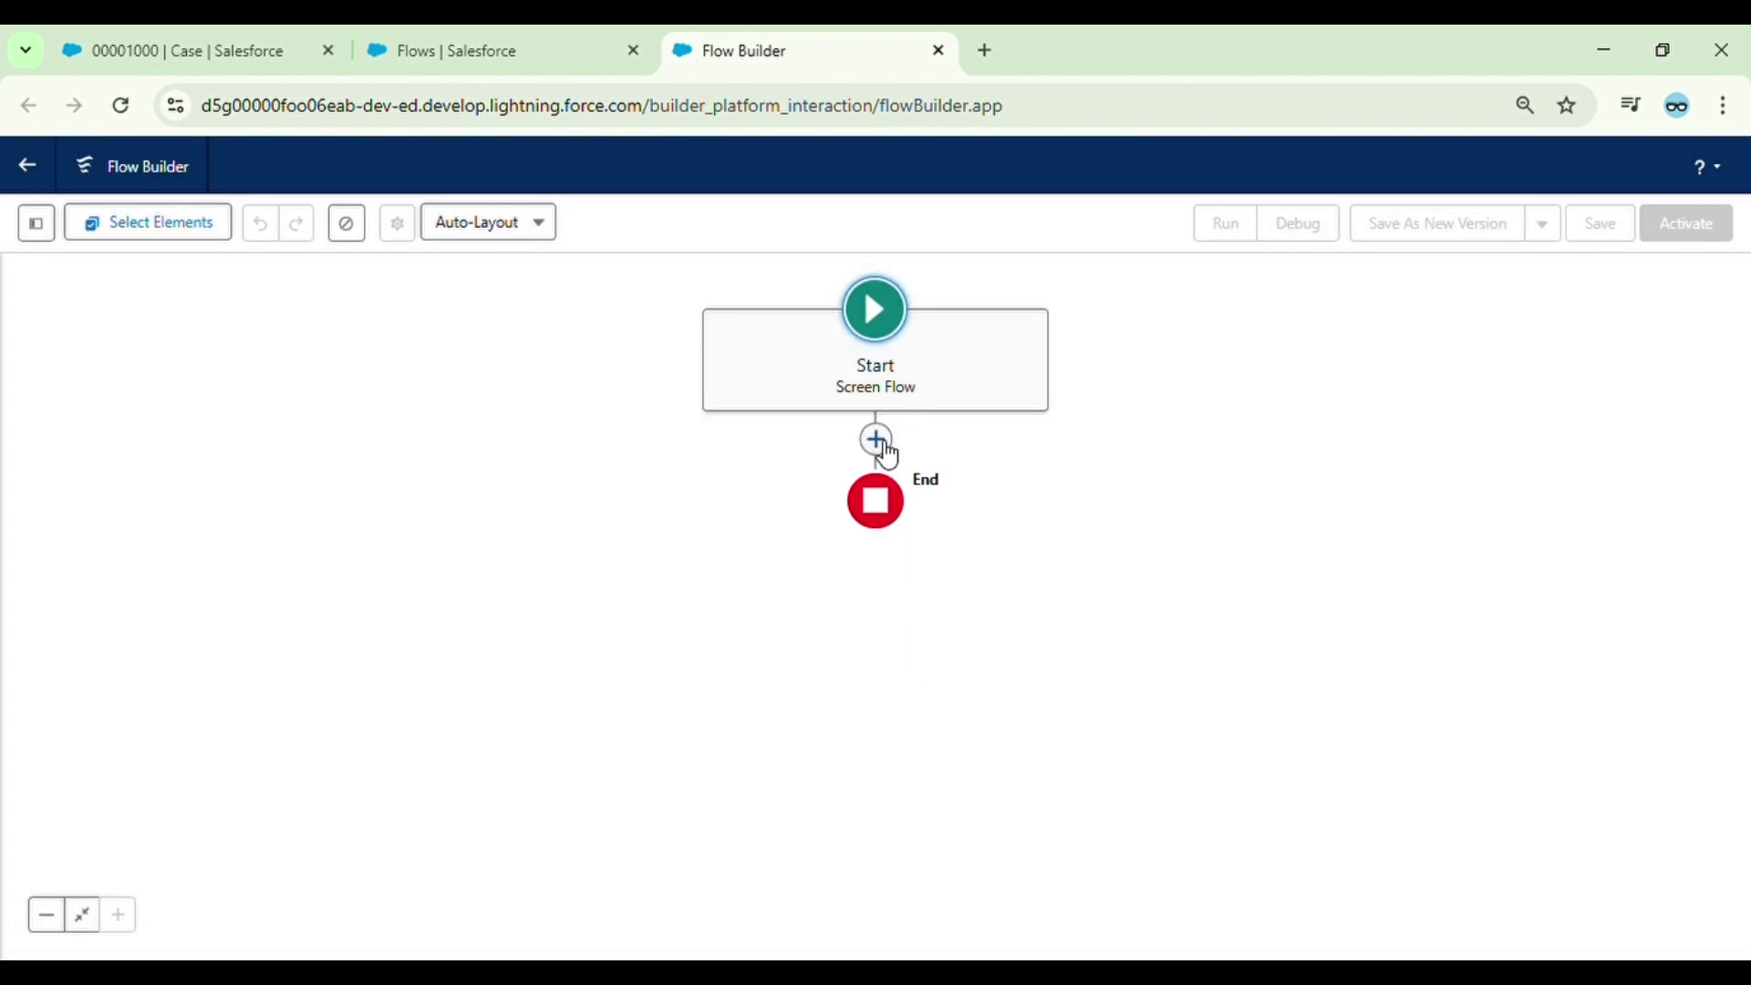
# - Add a Screen element after the flow's Start element and label it "Screen 1"
pyautogui.click(883, 444)
pyautogui.click(810, 549)
pyautogui.write('Screen 1')
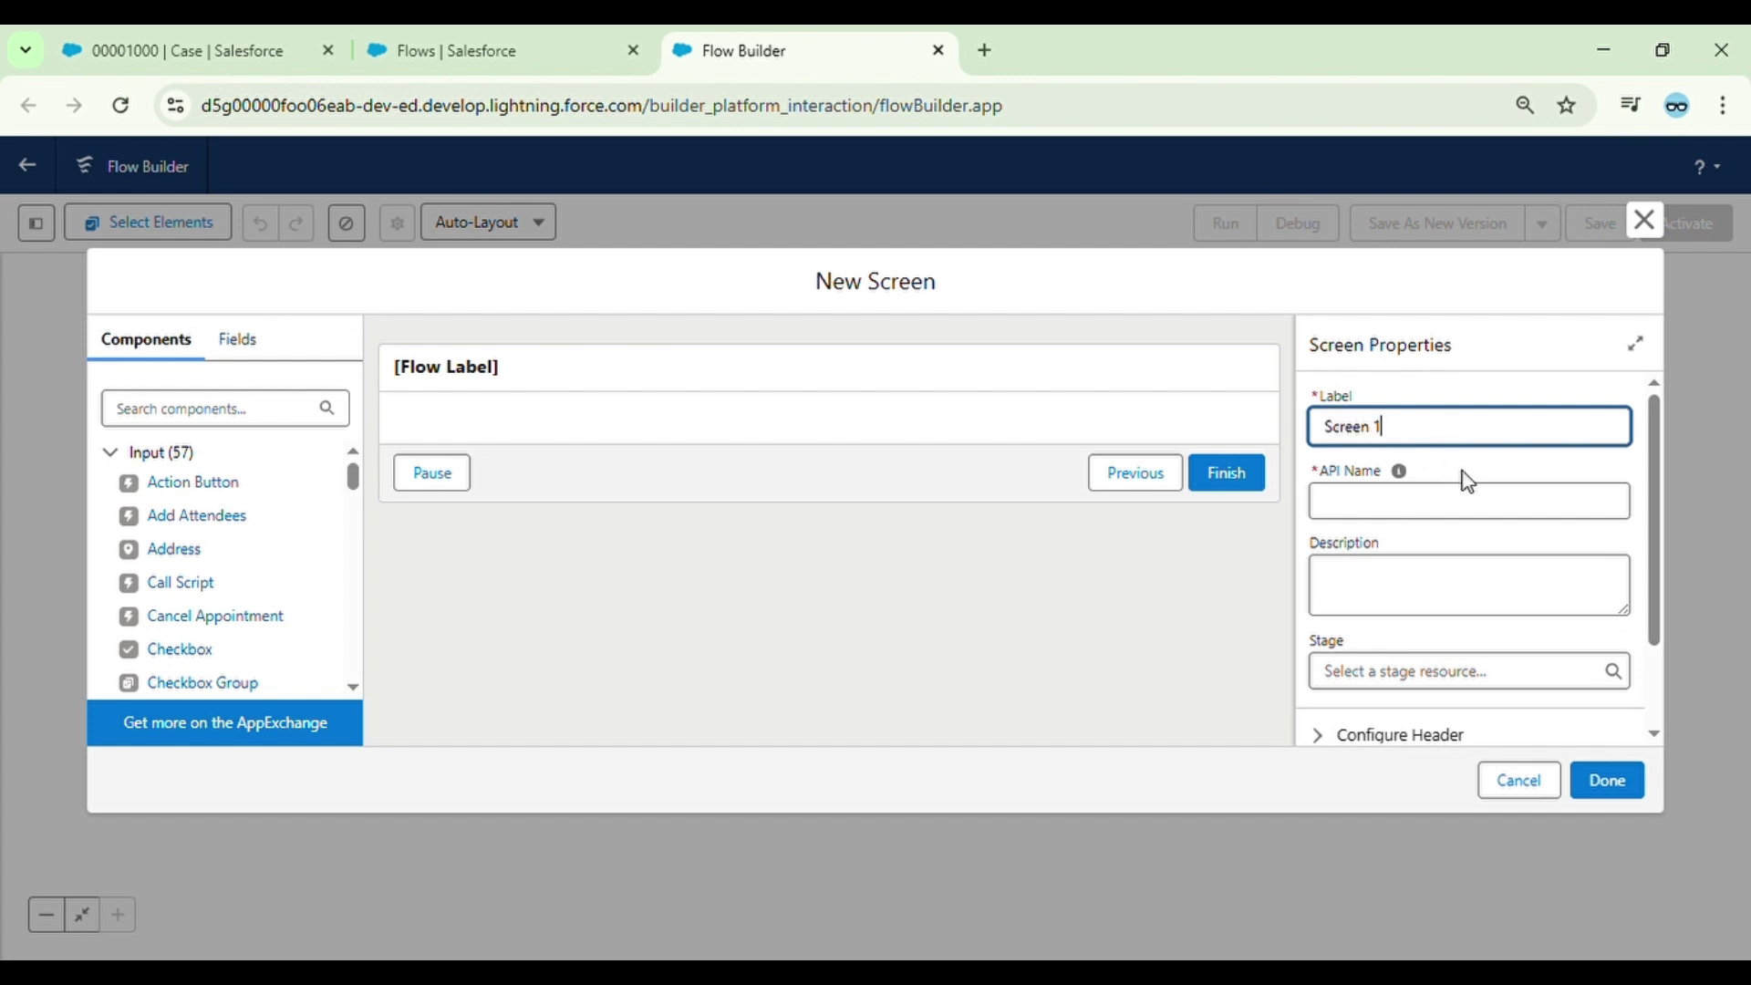
pyautogui.click(1463, 473)
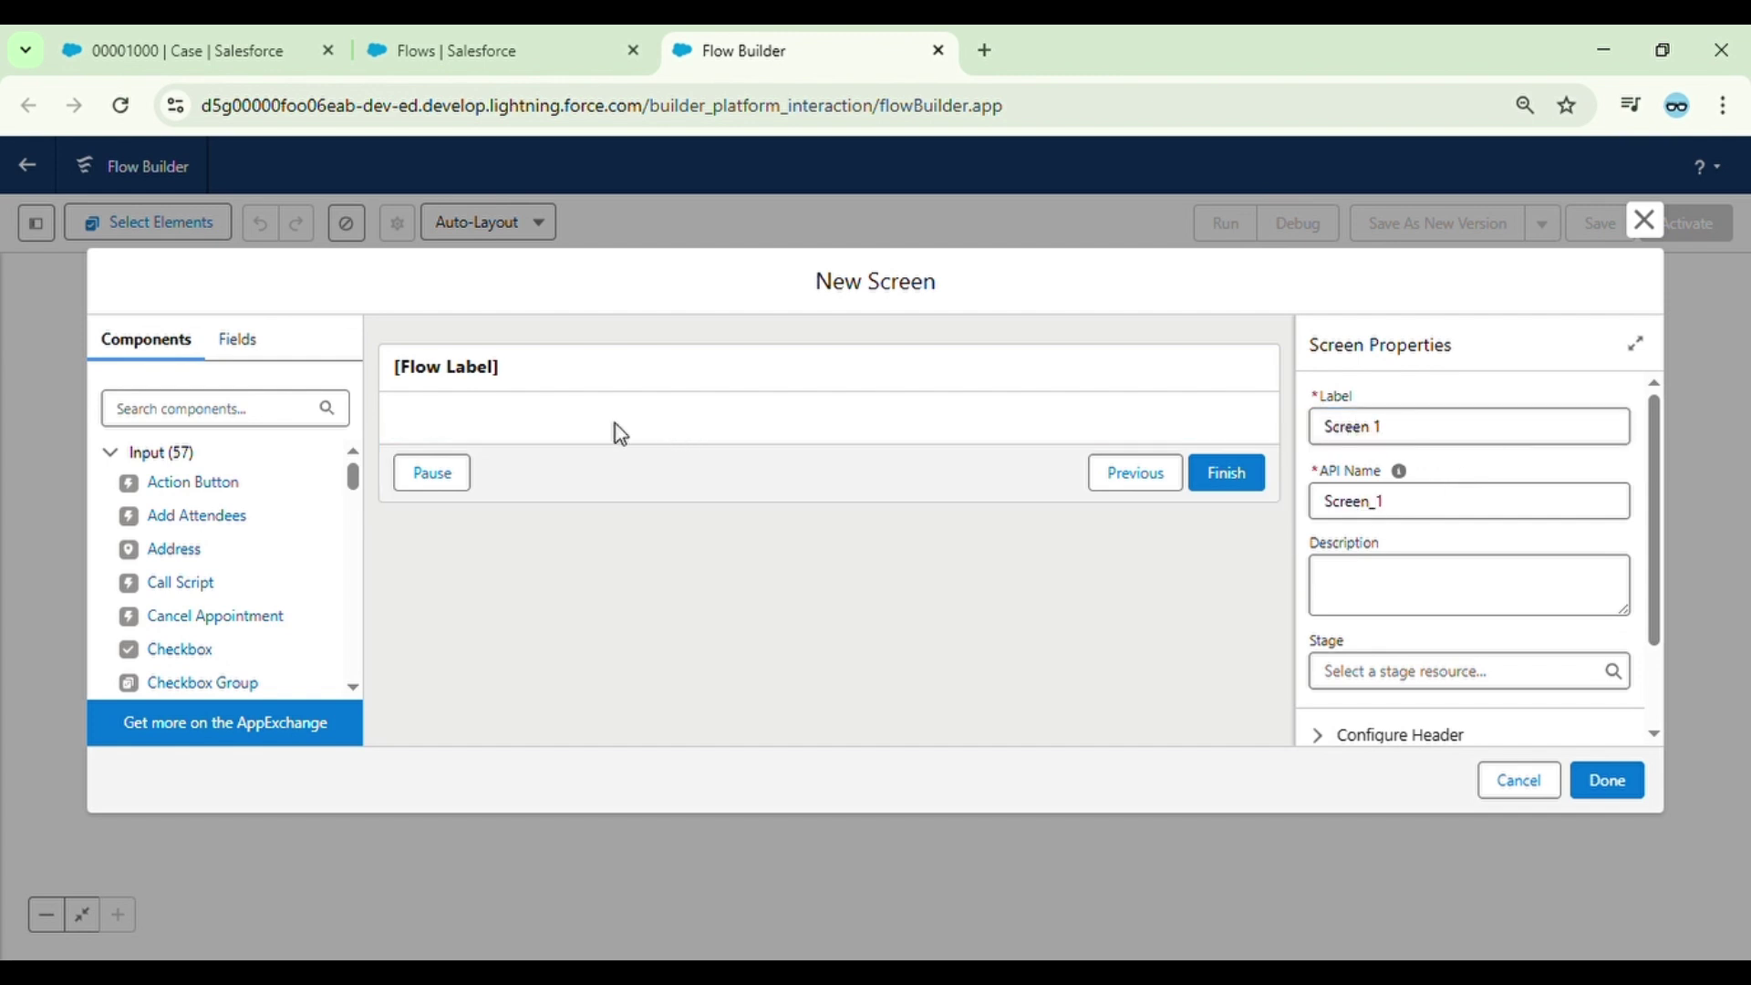
pyautogui.scroll(-3, 201, 511)
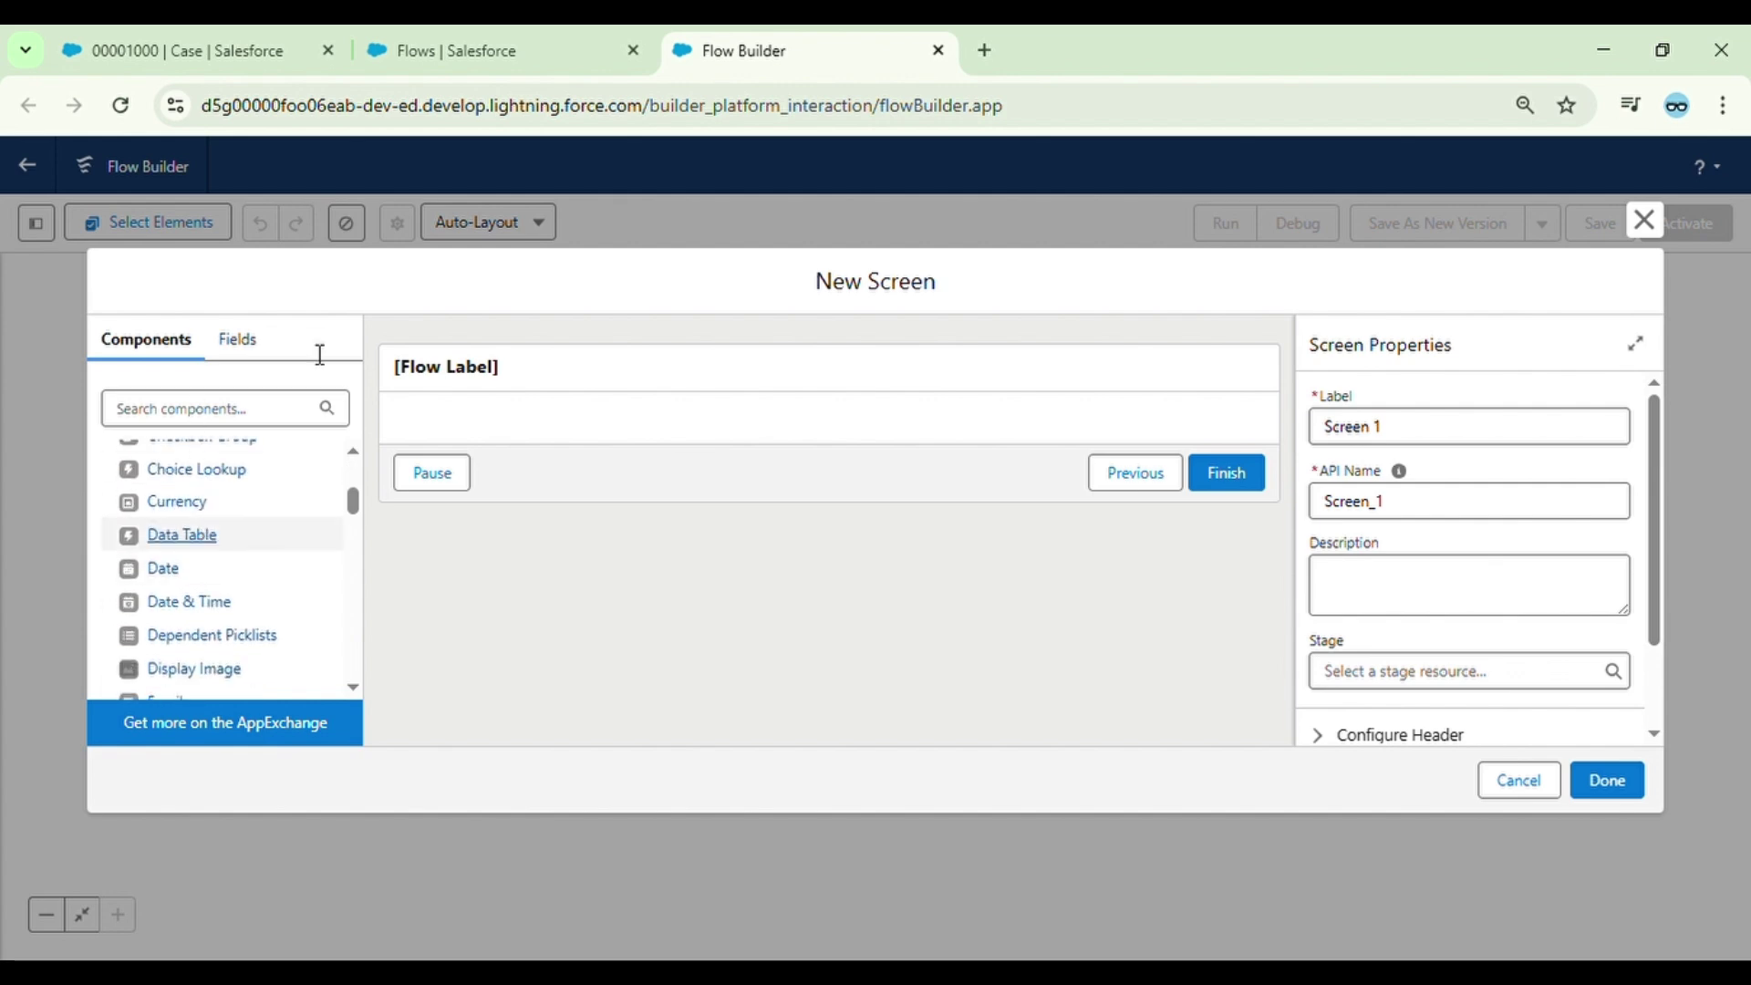
# - Examine the Product field's options under Additional Information on the open case, discard the edit, and return to the flow's new screen
pyautogui.click(460, 47)
pyautogui.click(215, 45)
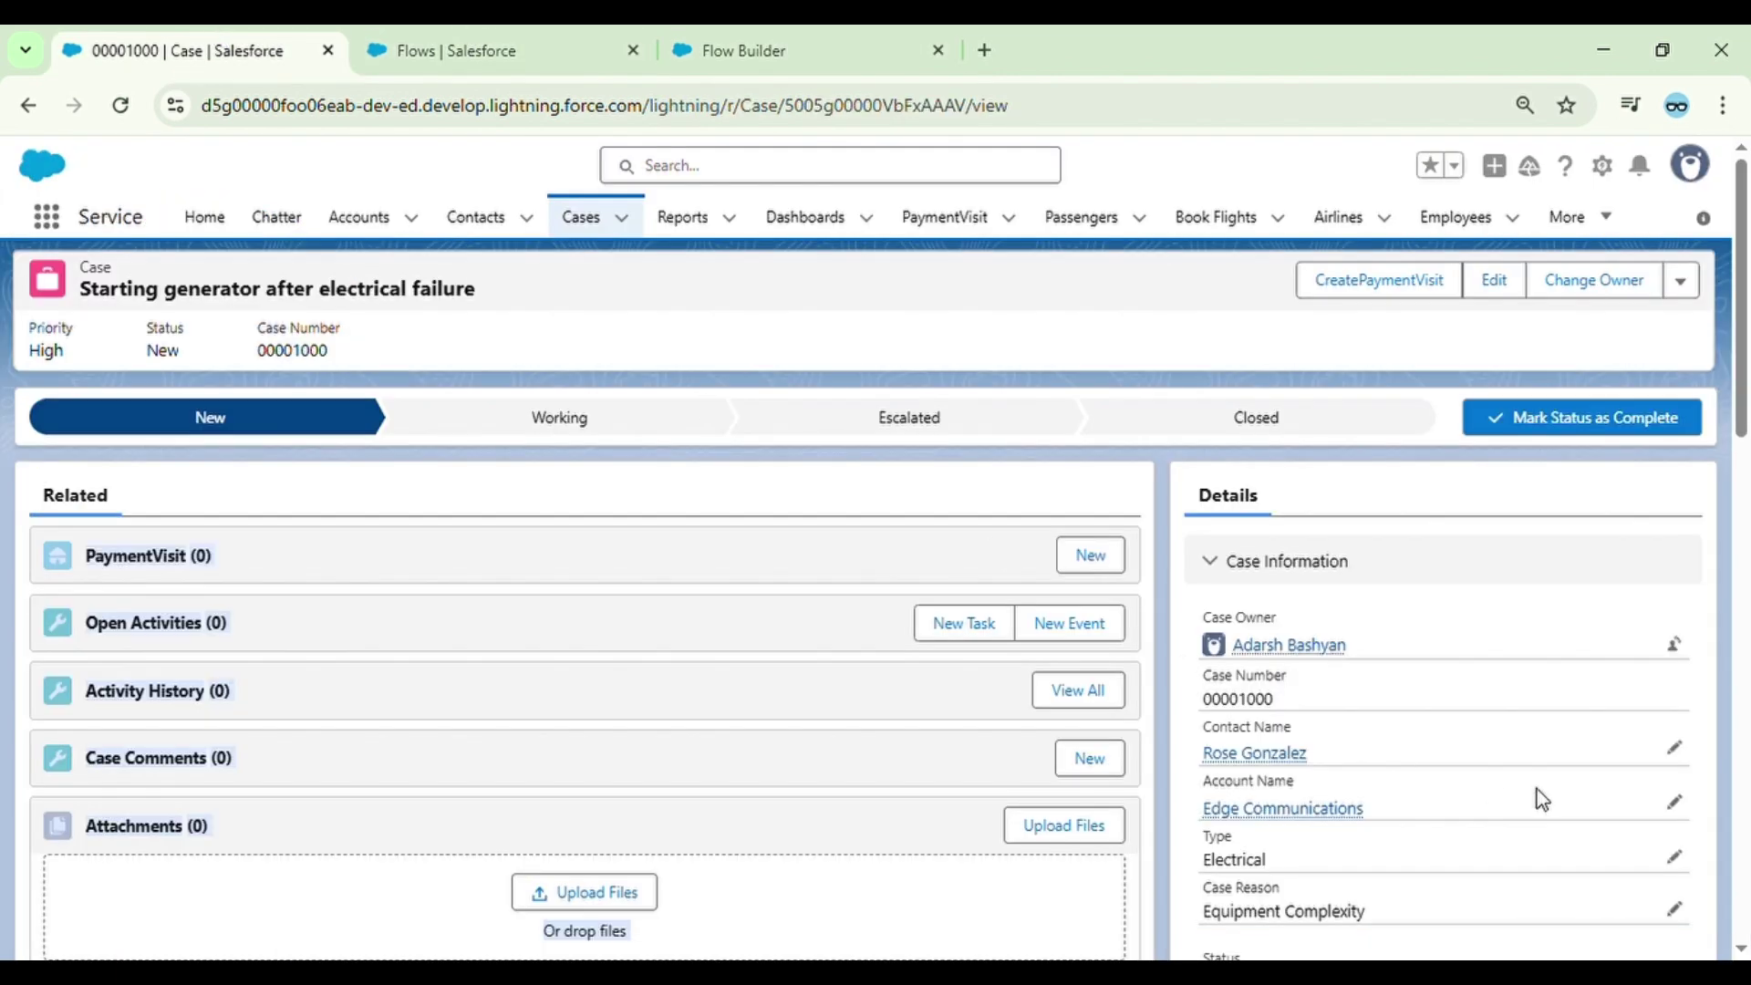
pyautogui.scroll(-10, 1536, 798)
pyautogui.scroll(2, 1541, 799)
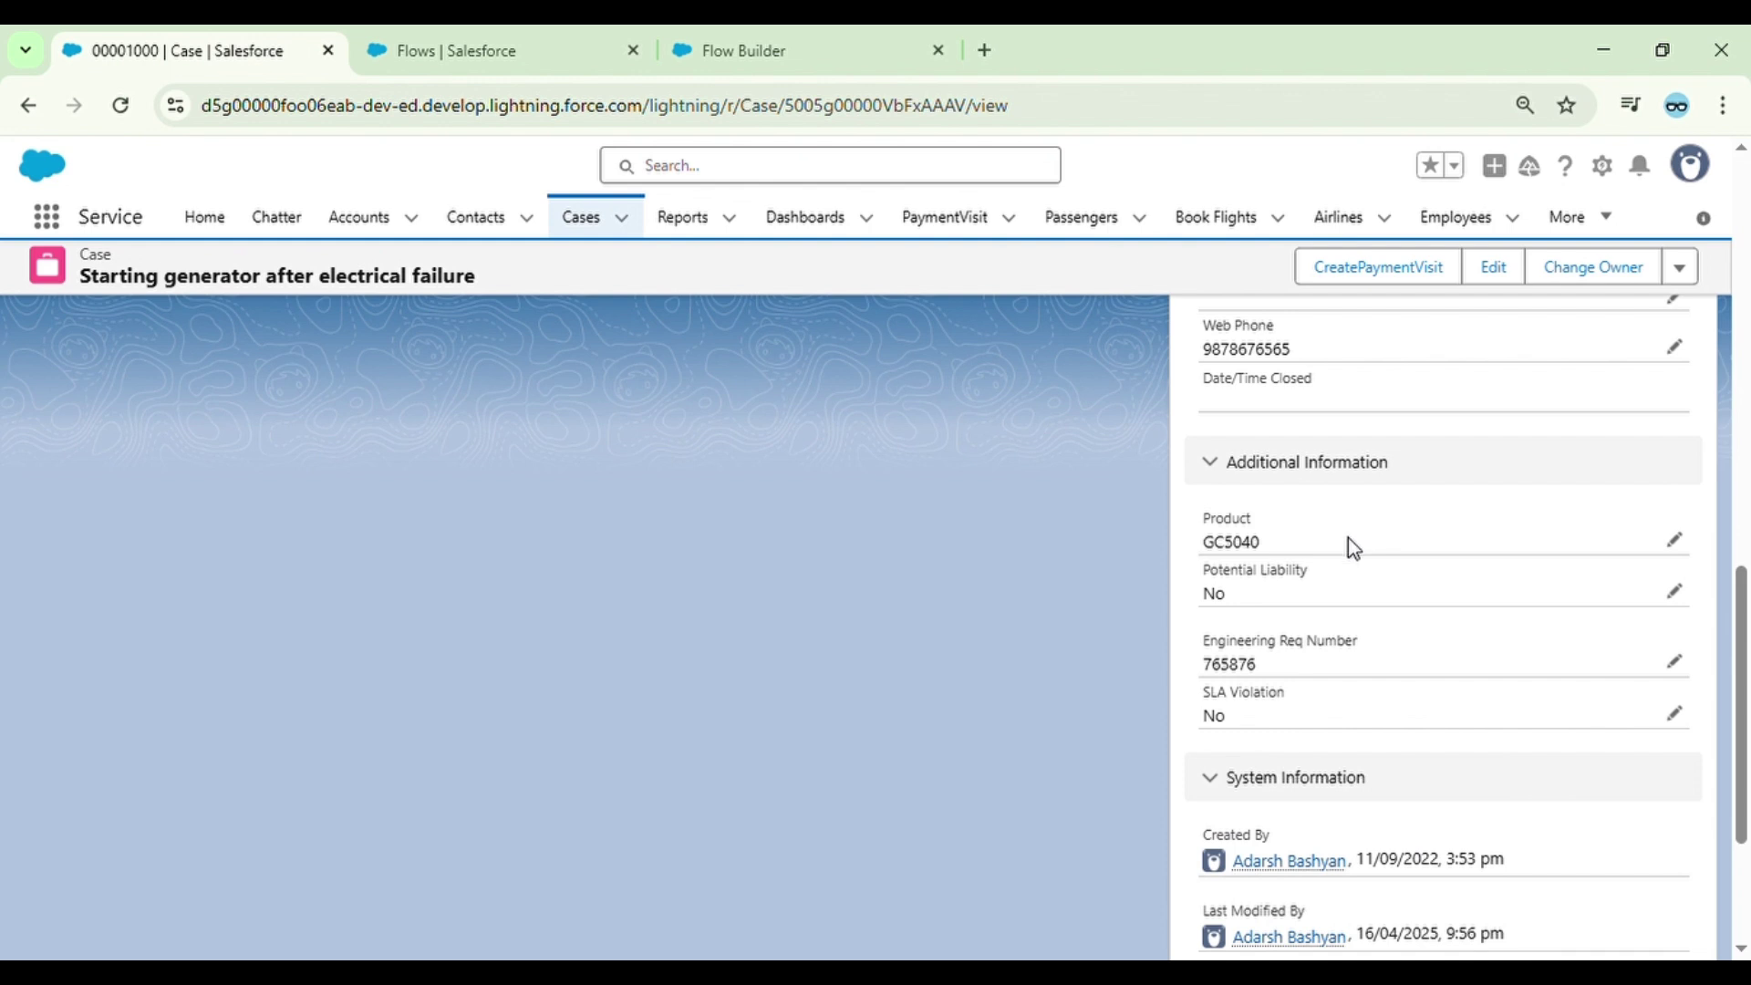
pyautogui.click(1674, 541)
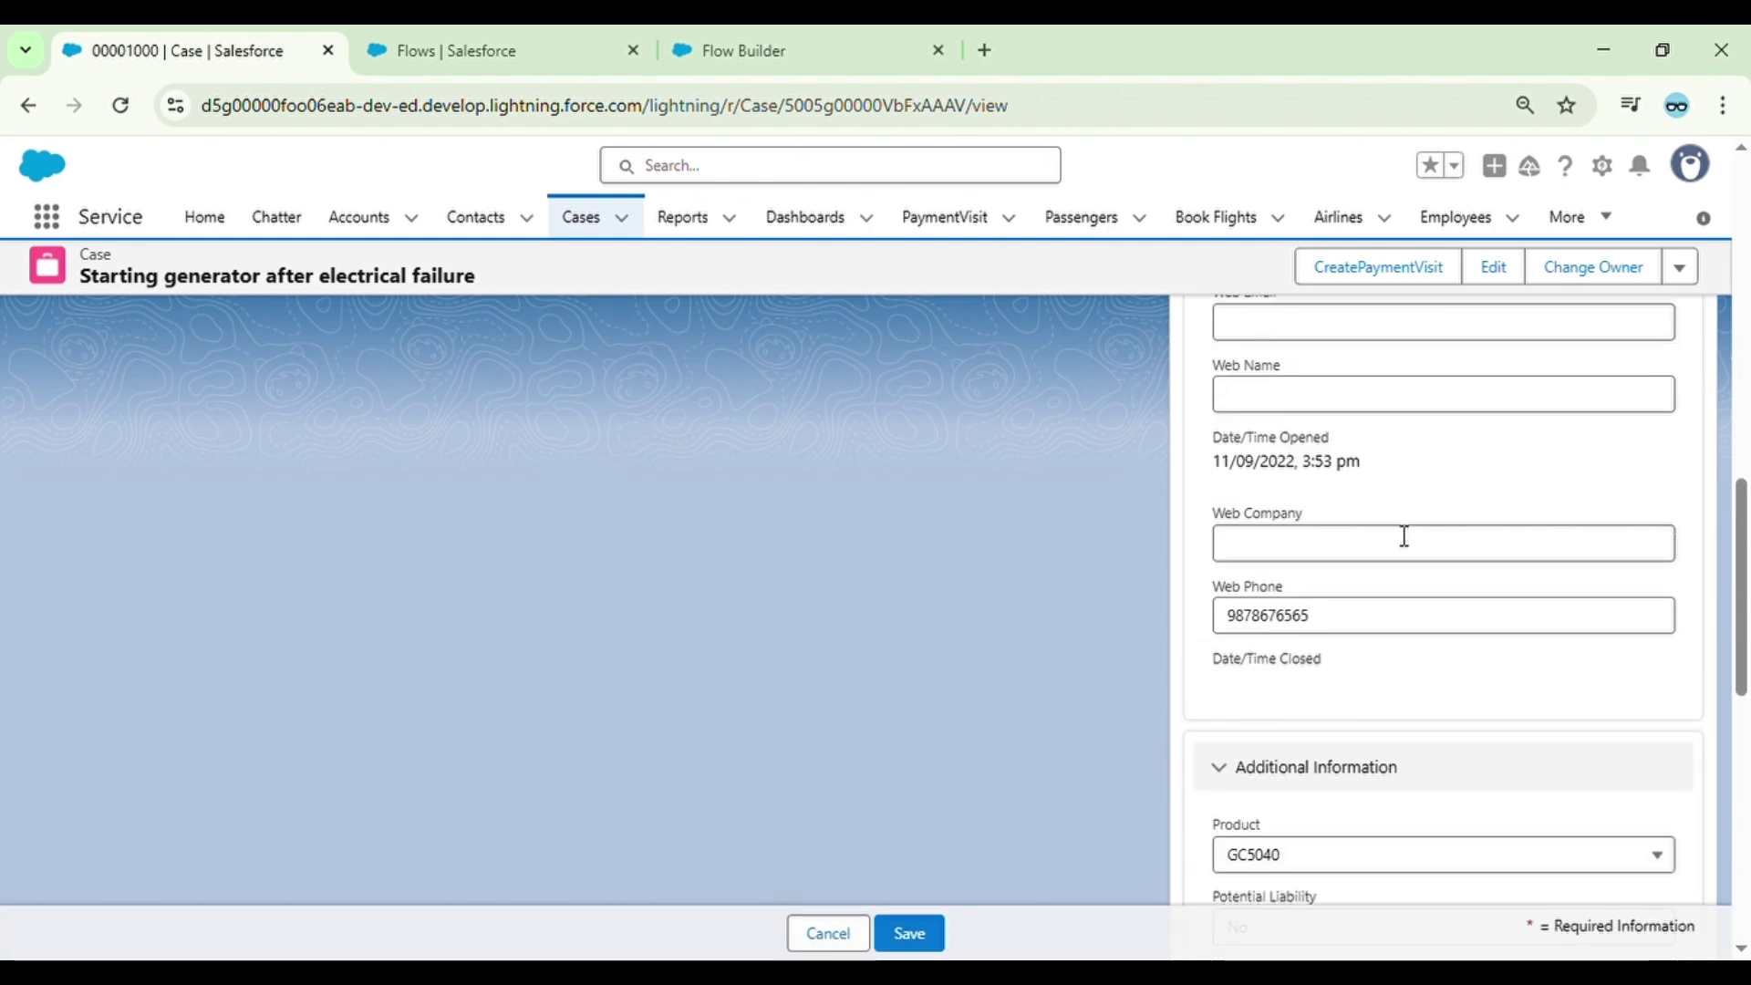
pyautogui.scroll(-5, 1367, 511)
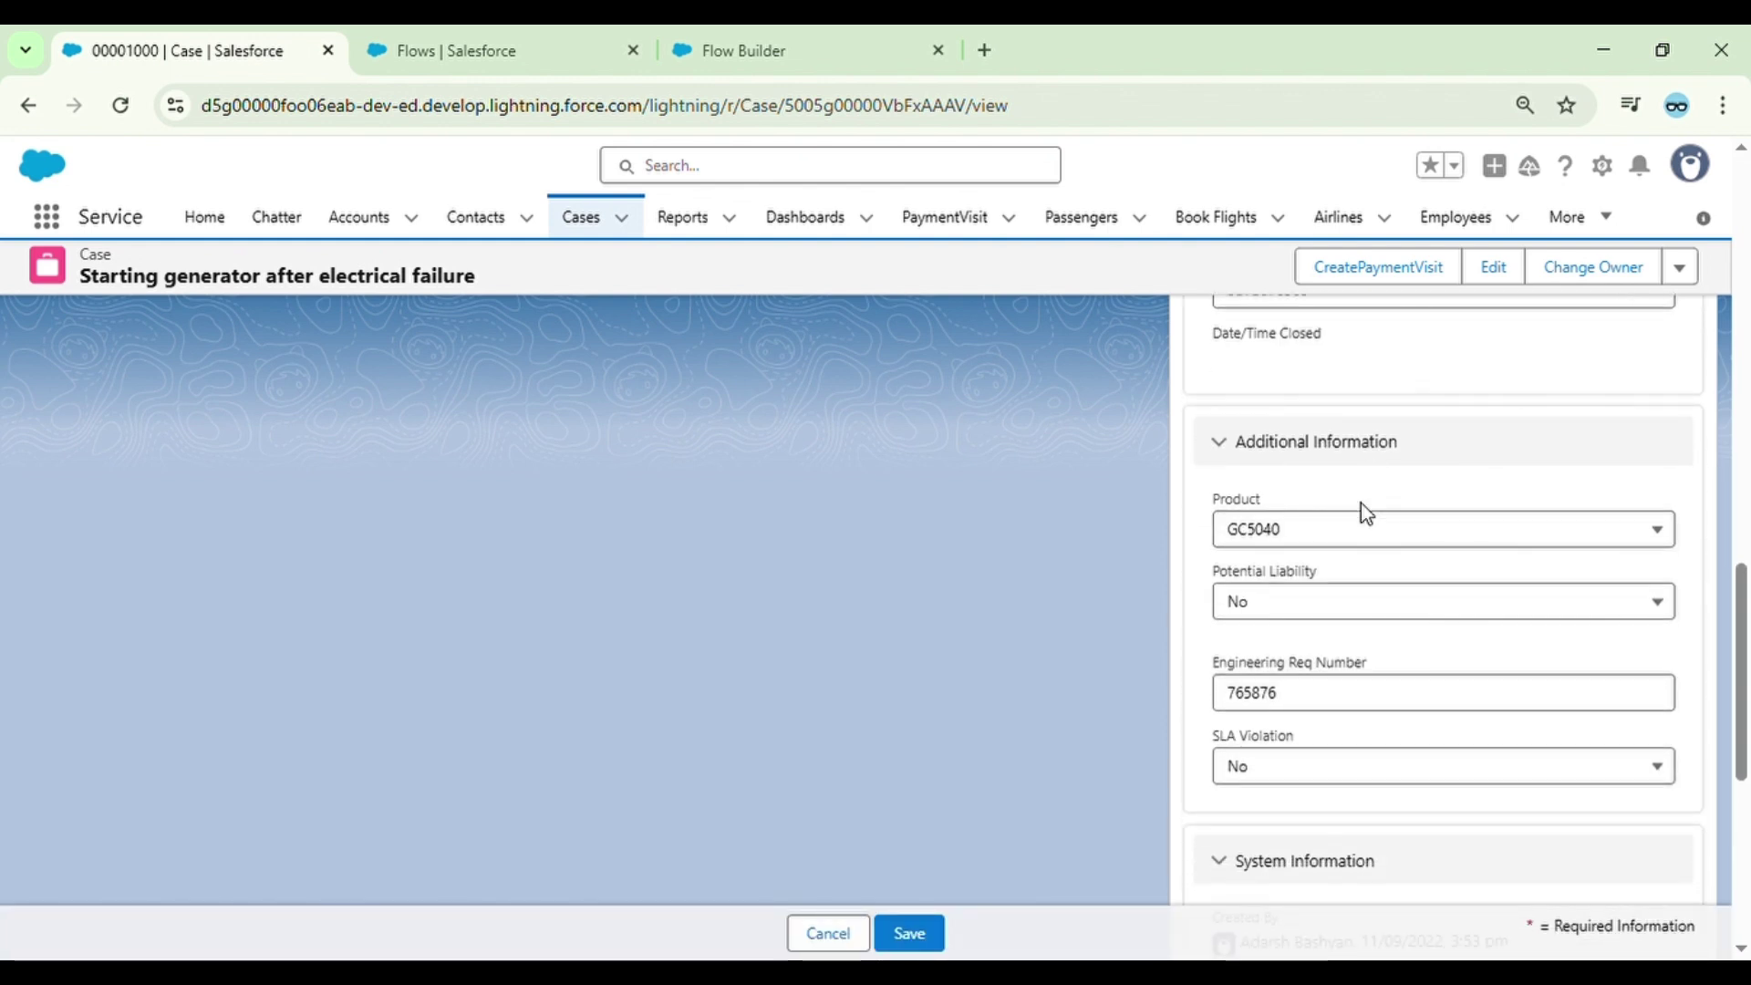
pyautogui.click(1367, 456)
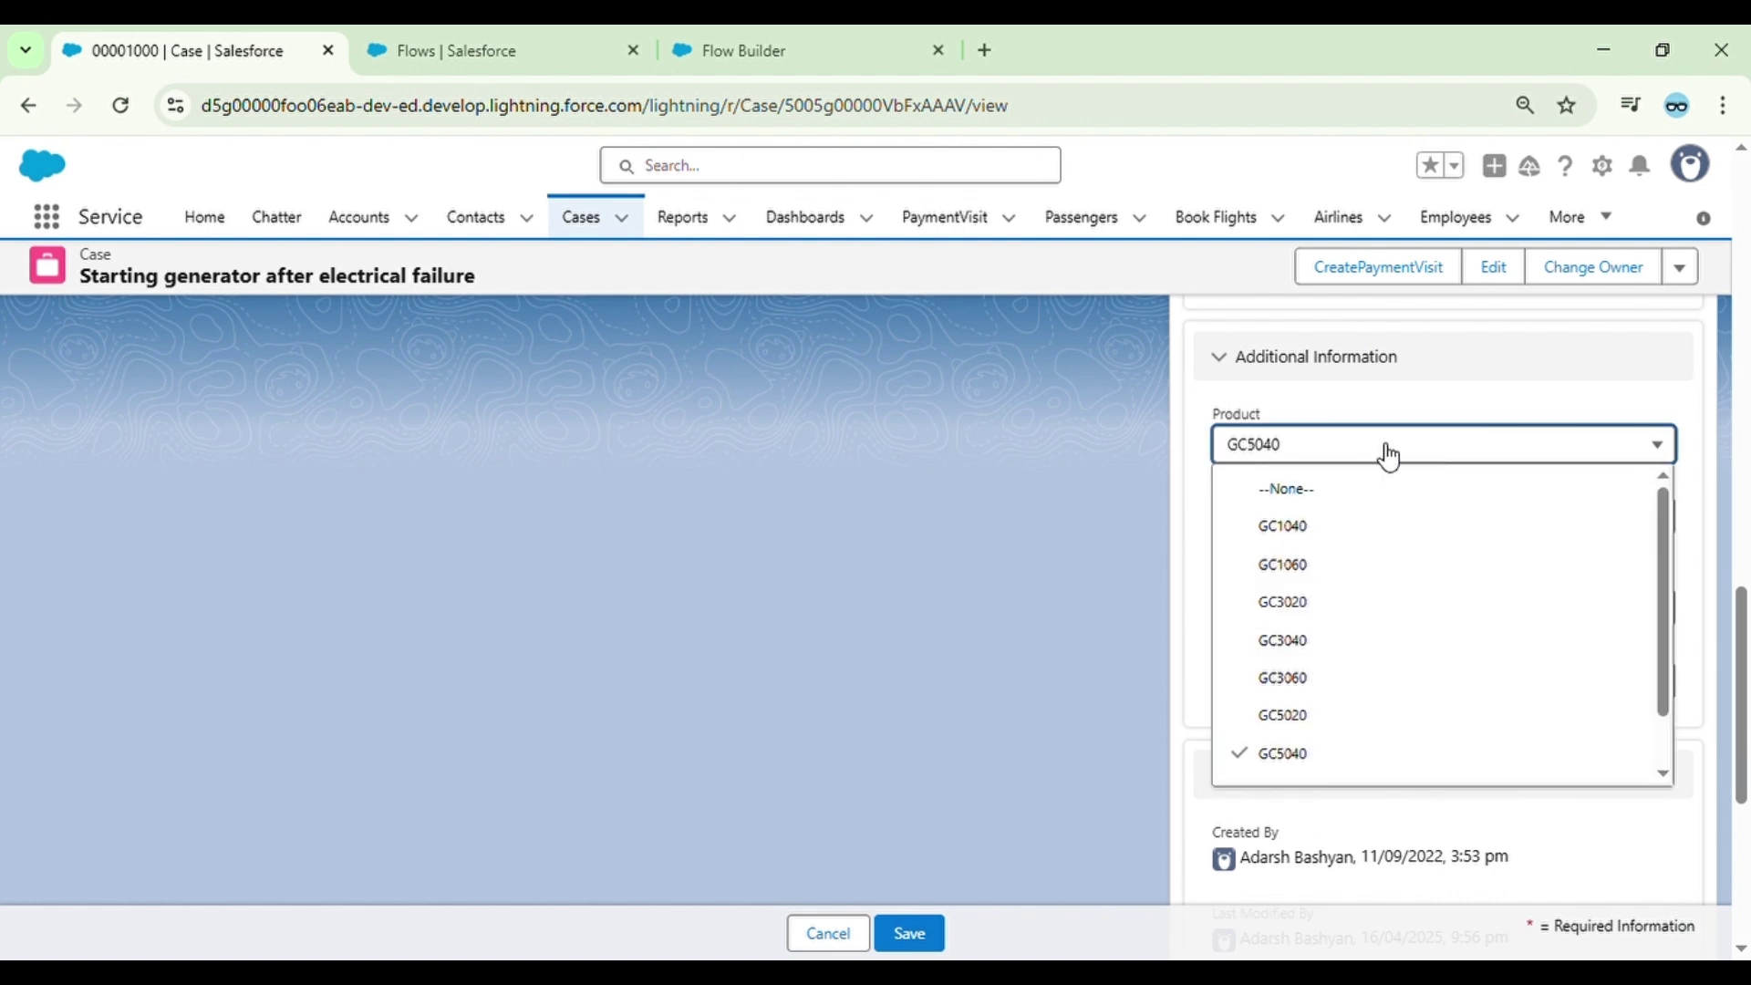
pyautogui.click(1521, 415)
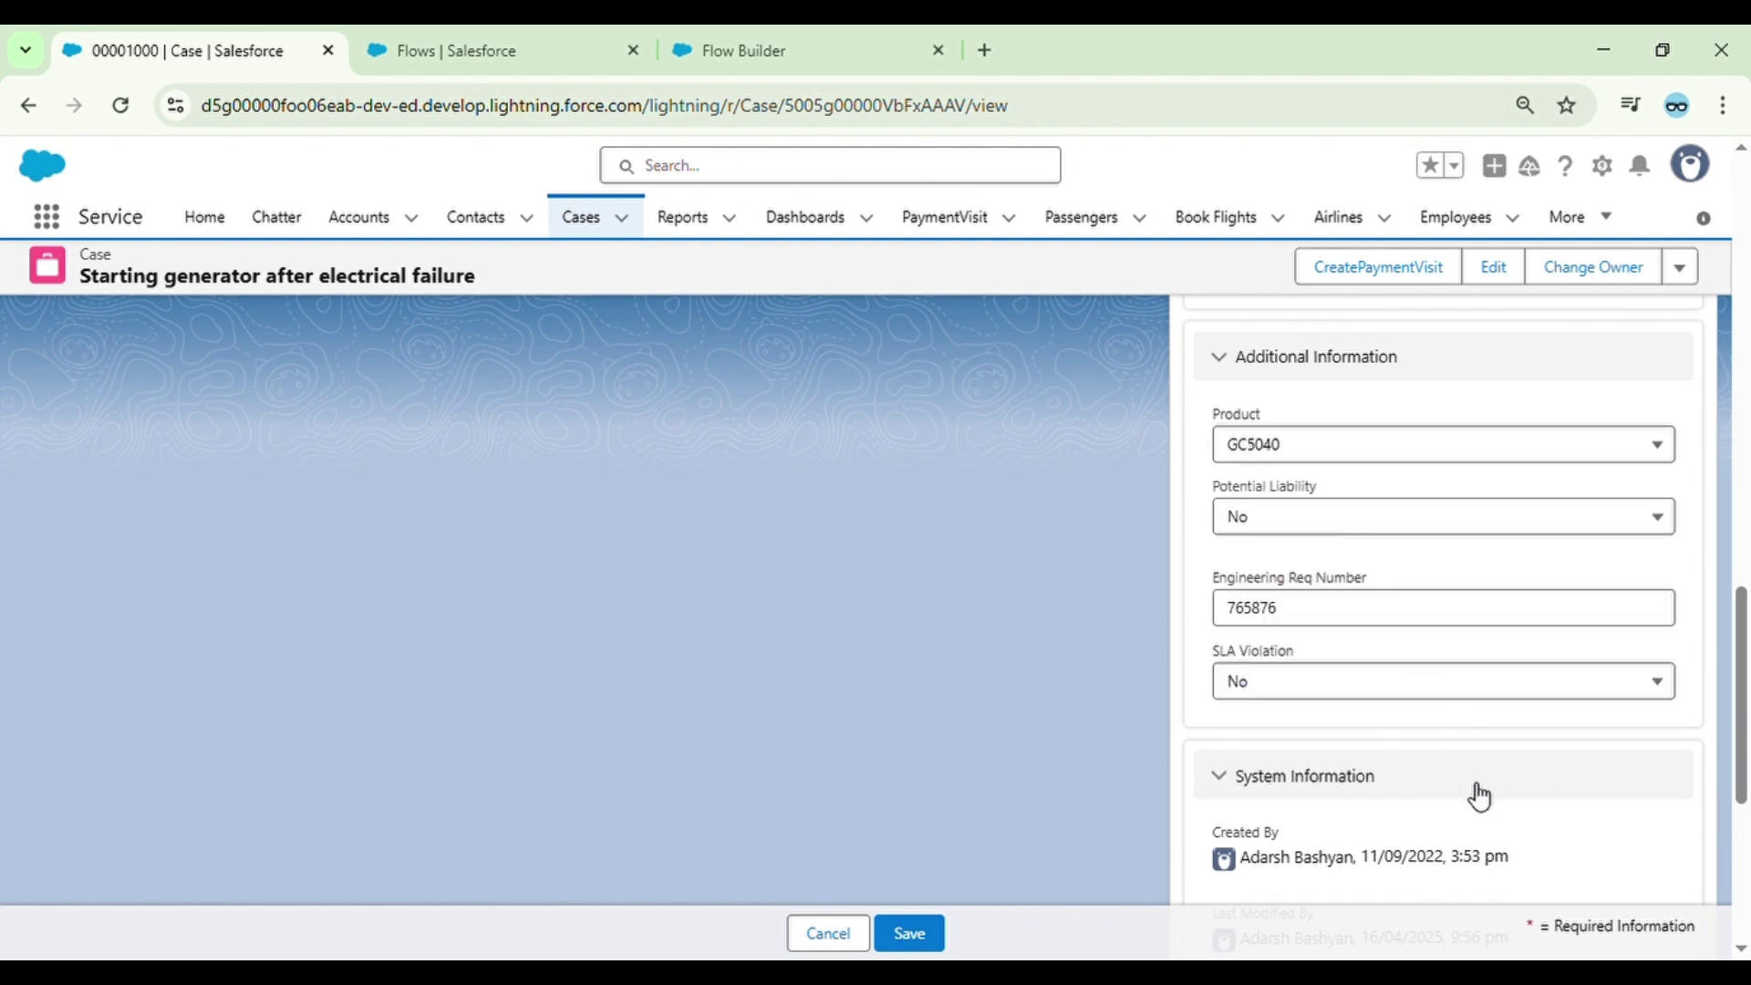
pyautogui.scroll(-1, 1415, 653)
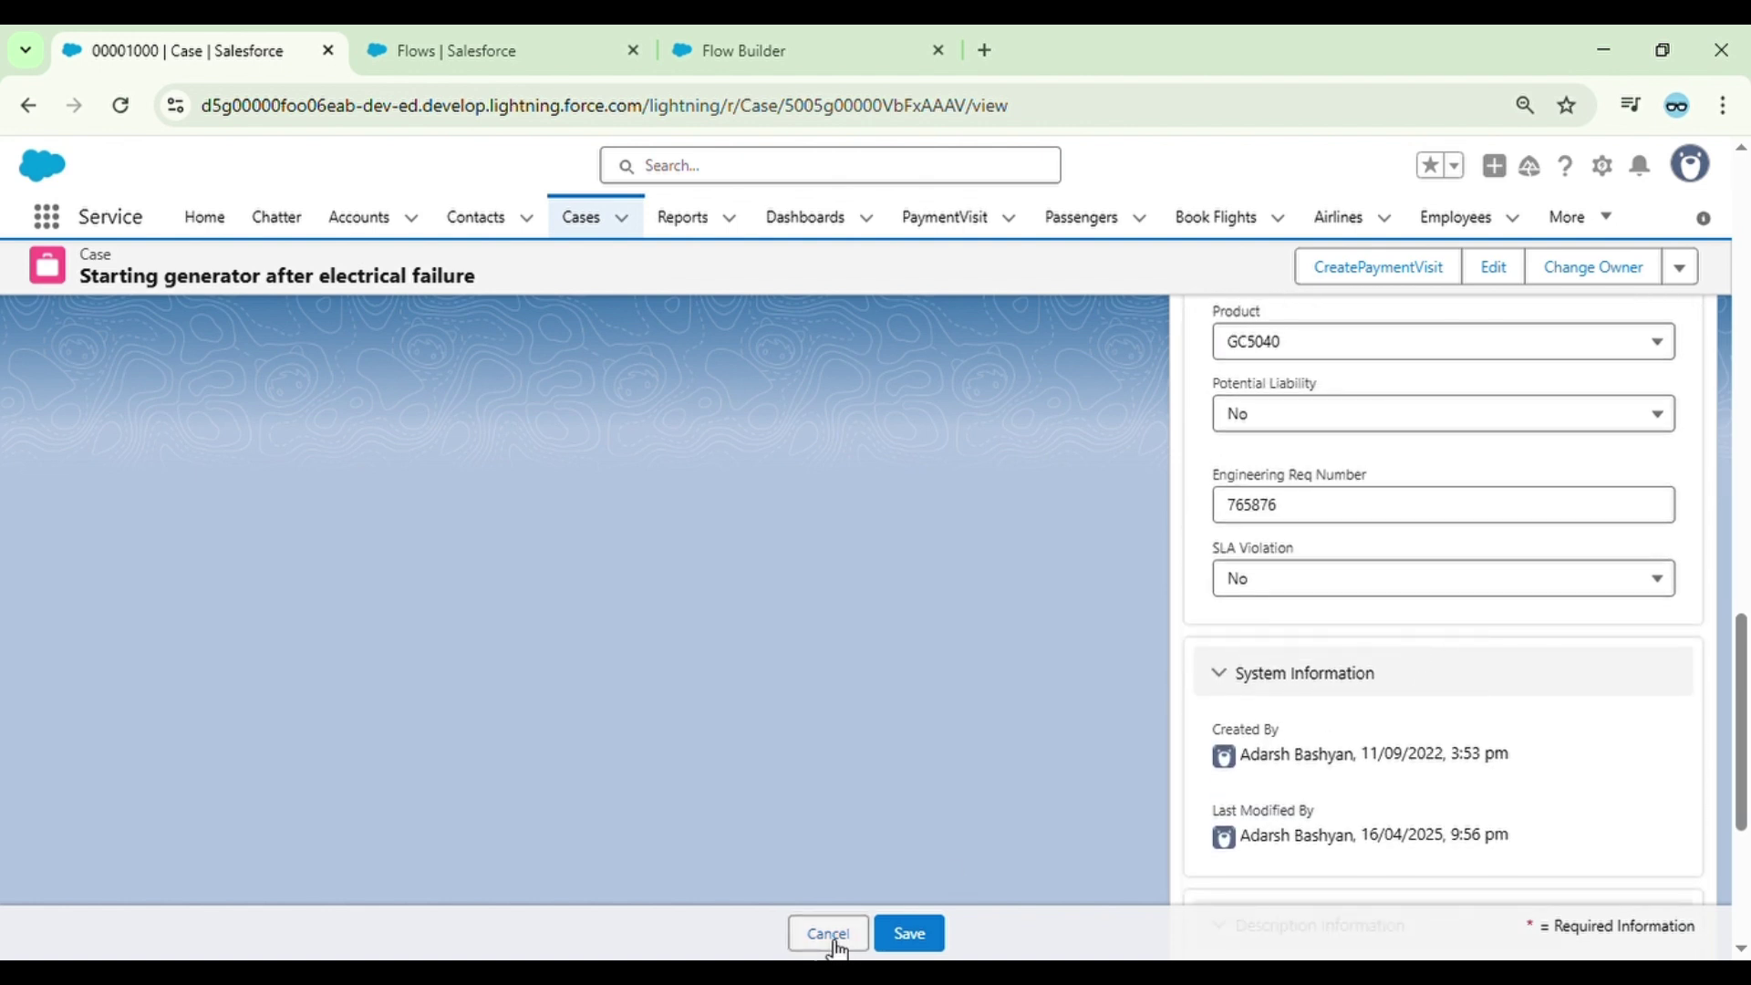
pyautogui.click(828, 933)
pyautogui.click(772, 29)
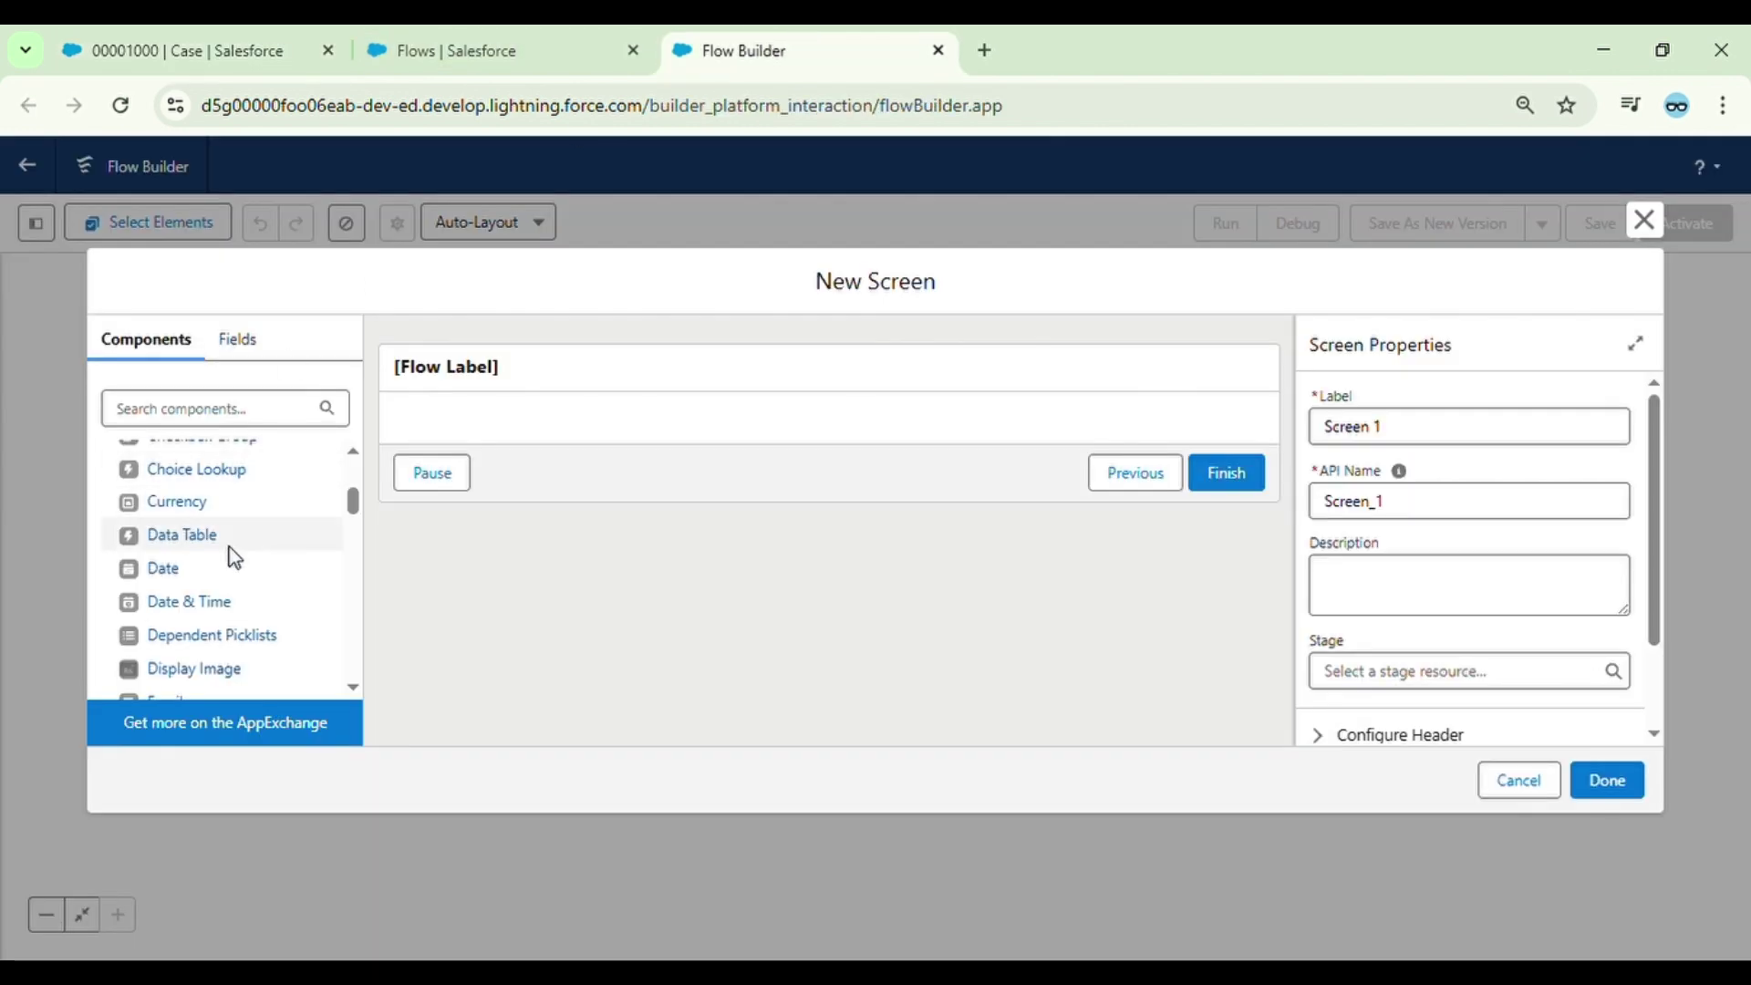
pyautogui.scroll(-5, 239, 543)
pyautogui.scroll(-5, 226, 562)
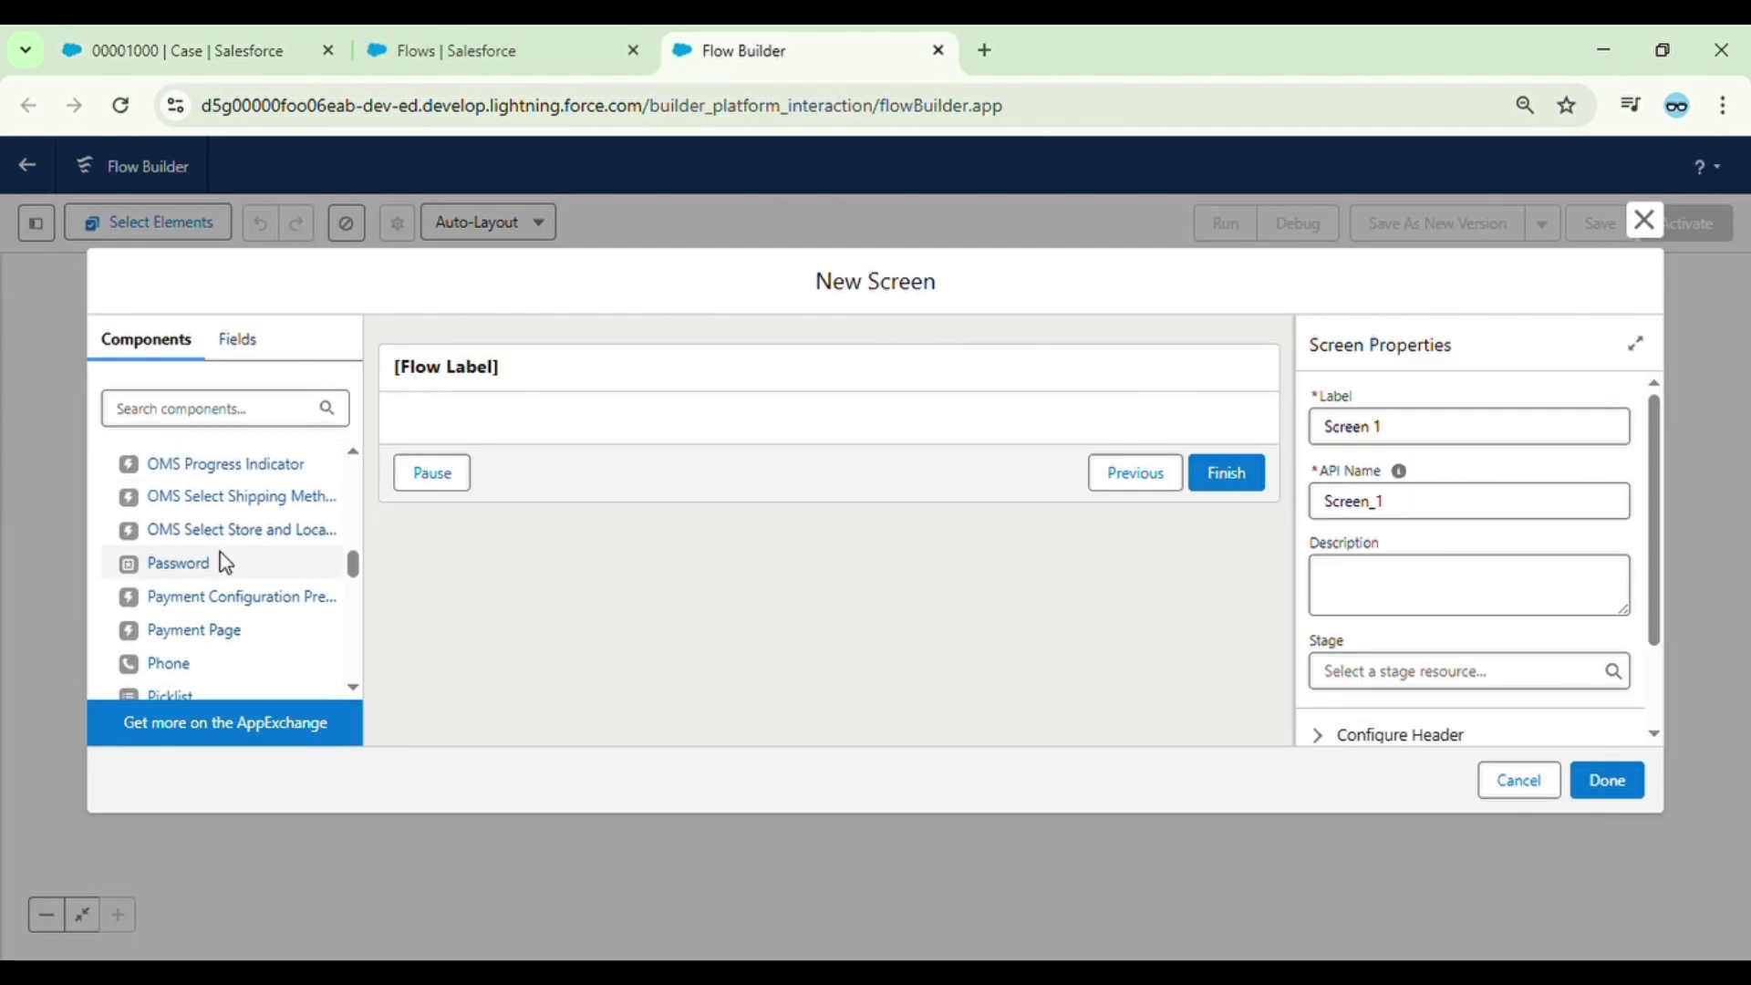
pyautogui.moveTo(188, 543); pyautogui.dragTo(523, 429)
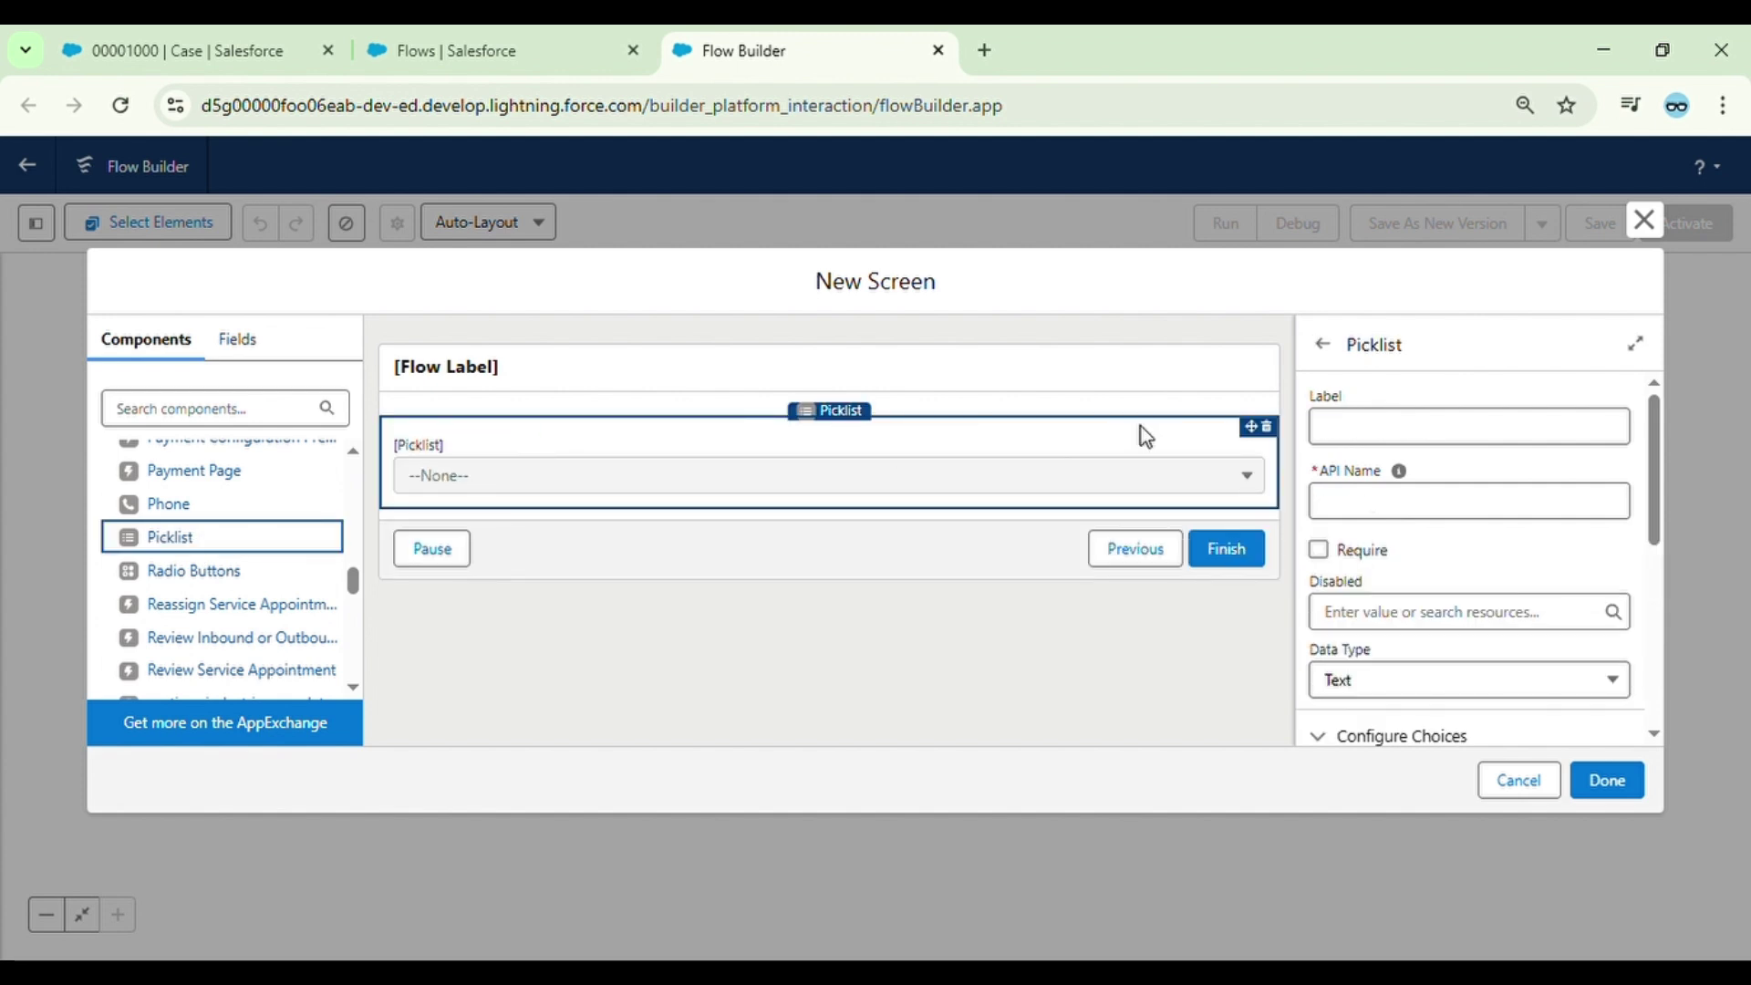
pyautogui.scroll(-1, 1474, 610)
pyautogui.scroll(-2, 1466, 613)
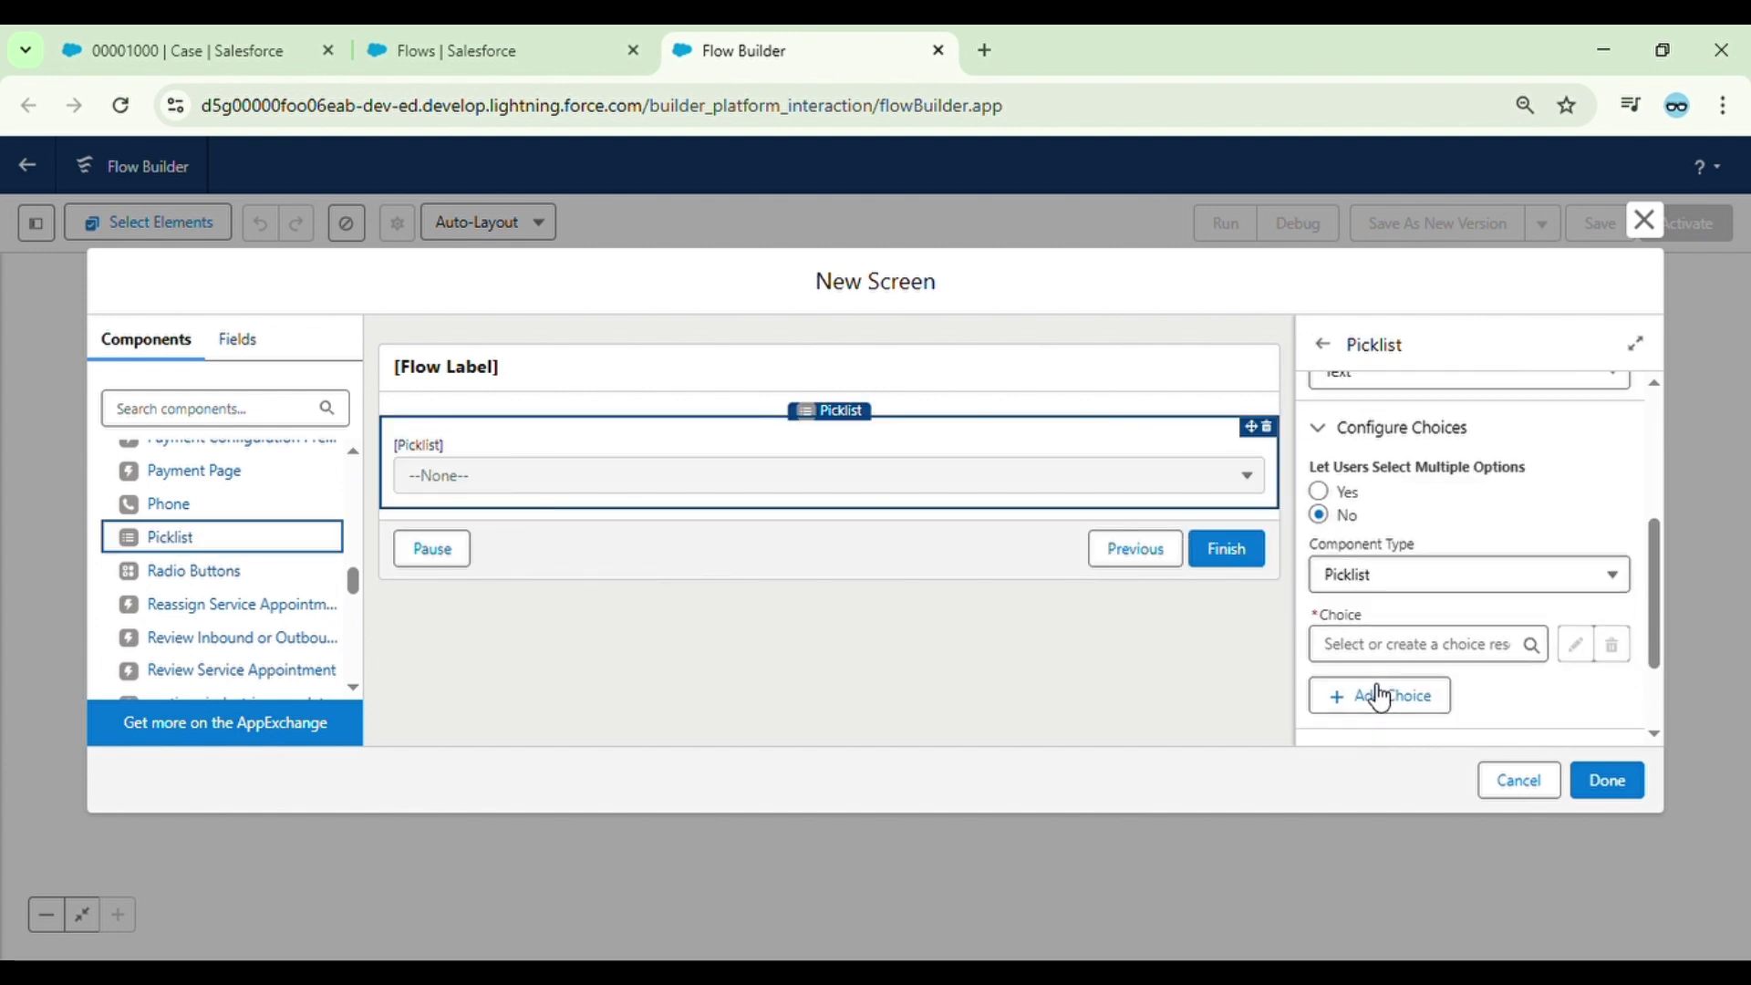
pyautogui.click(1268, 427)
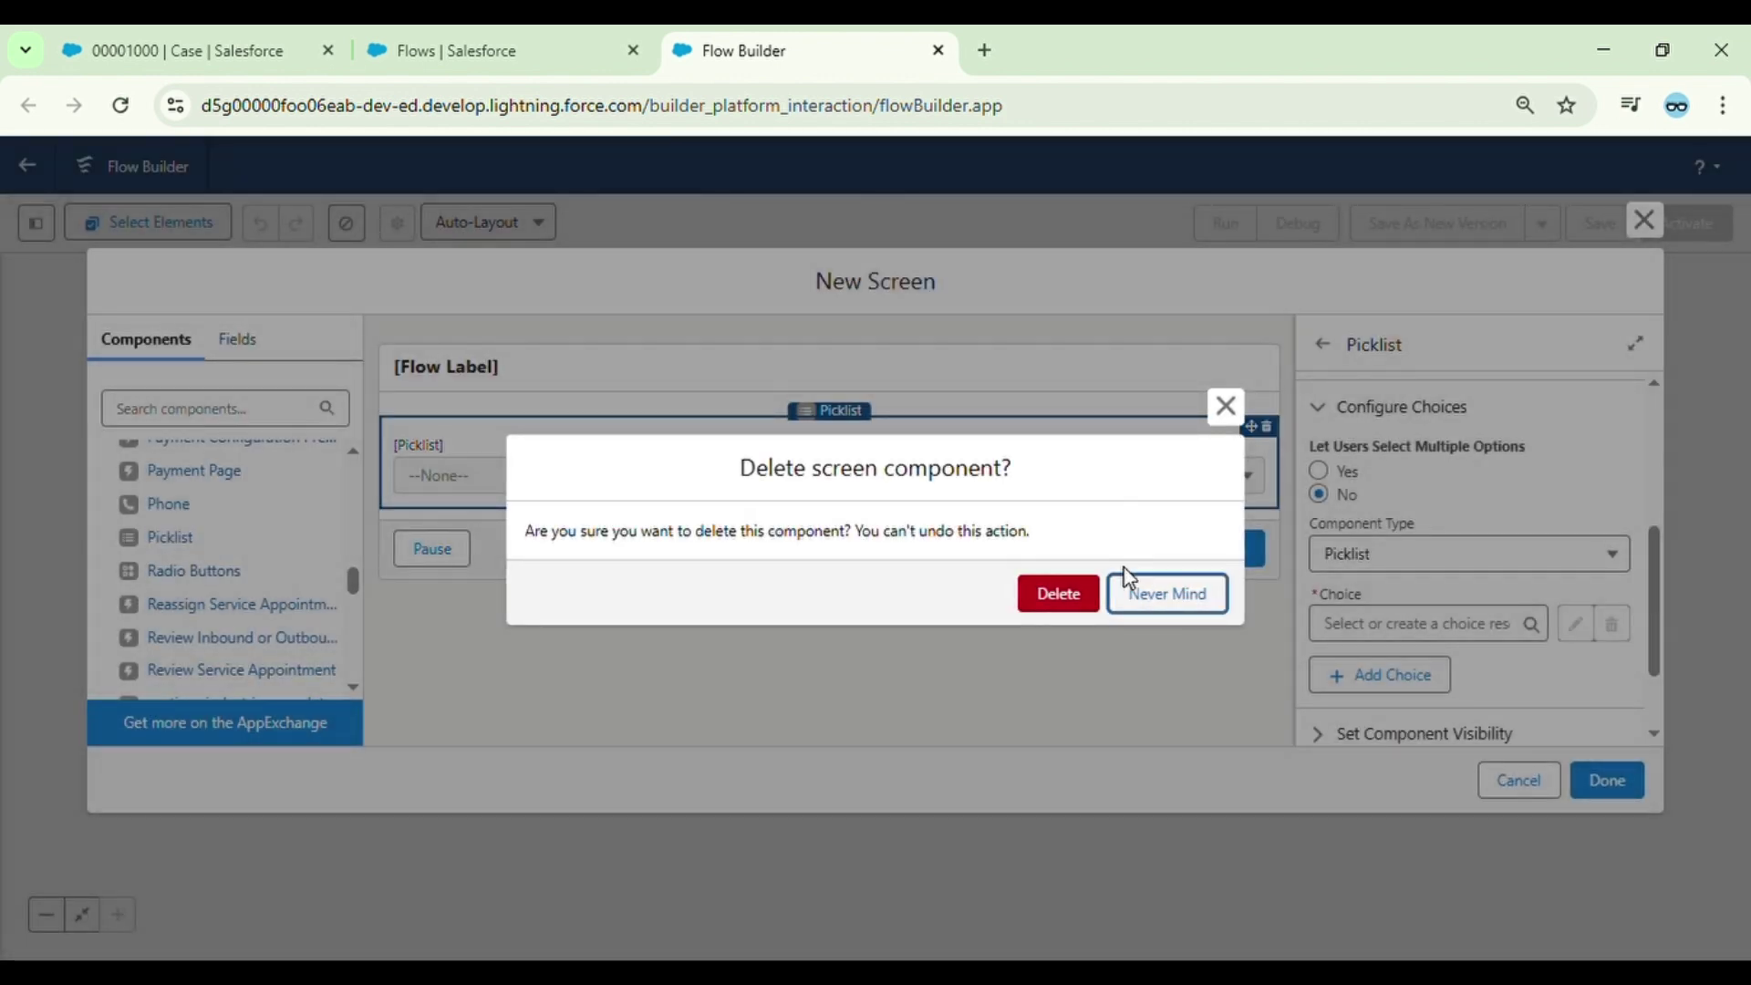
pyautogui.click(1067, 593)
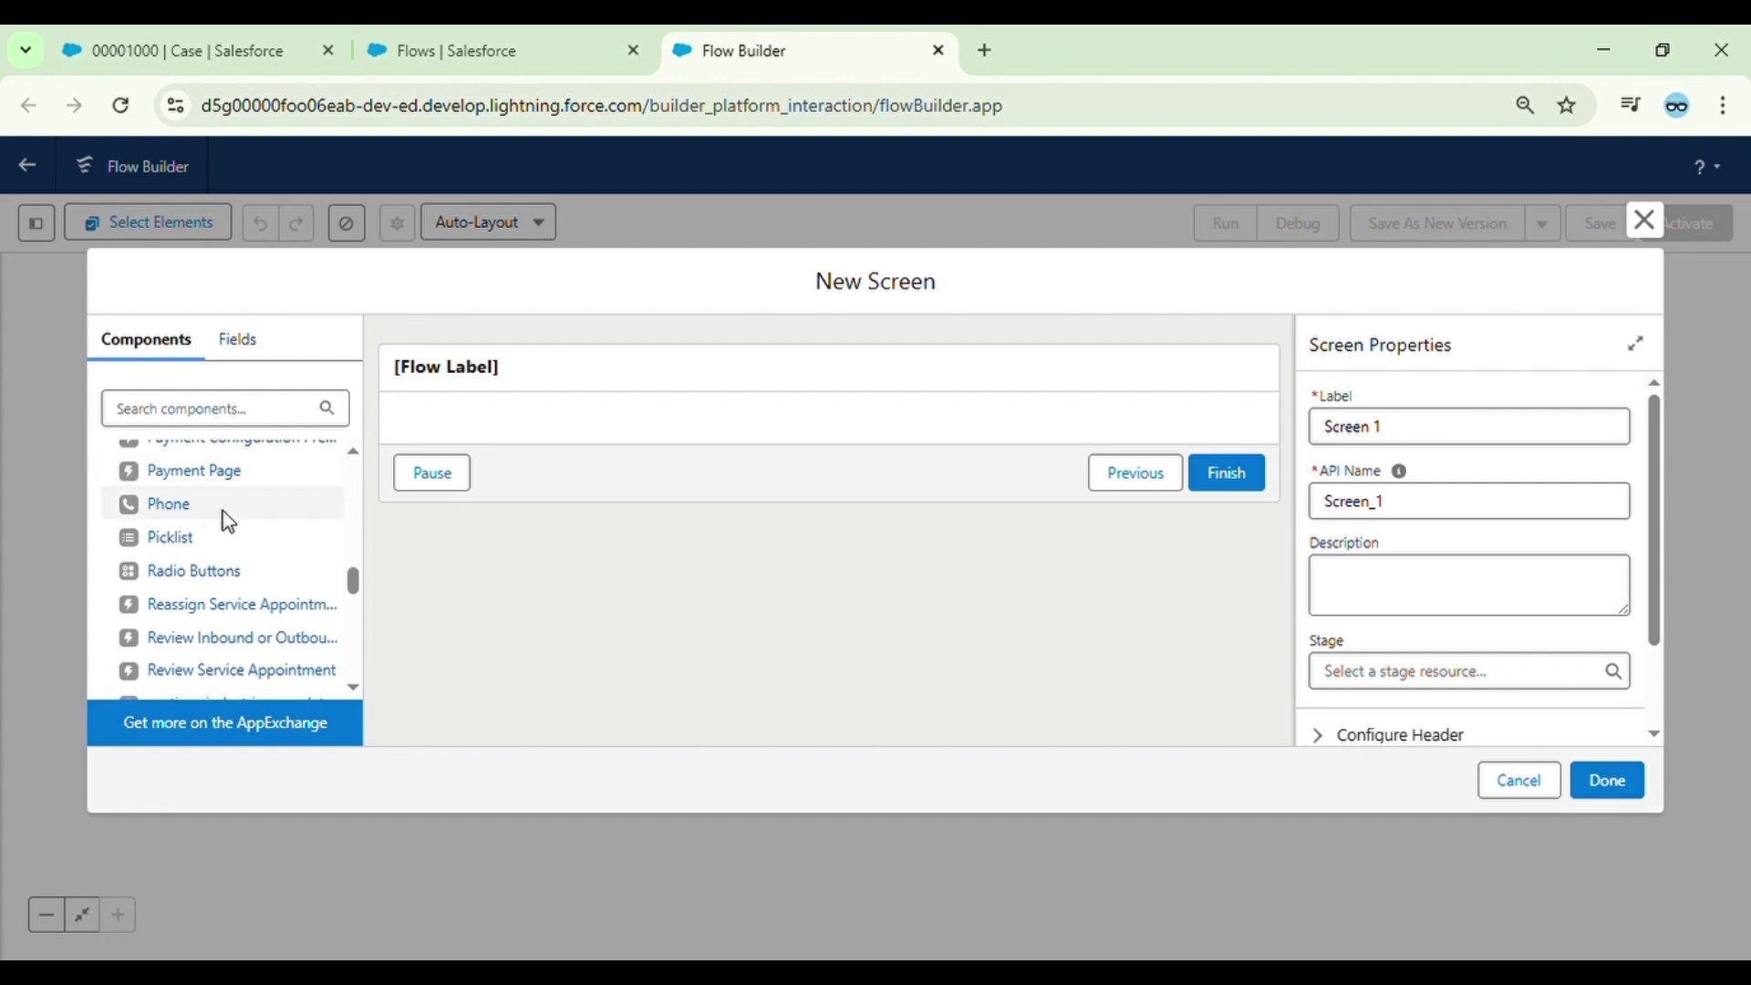
# - Create a record variable caseId for the Case object, available for input, as the source of the screen's record fields
pyautogui.click(239, 342)
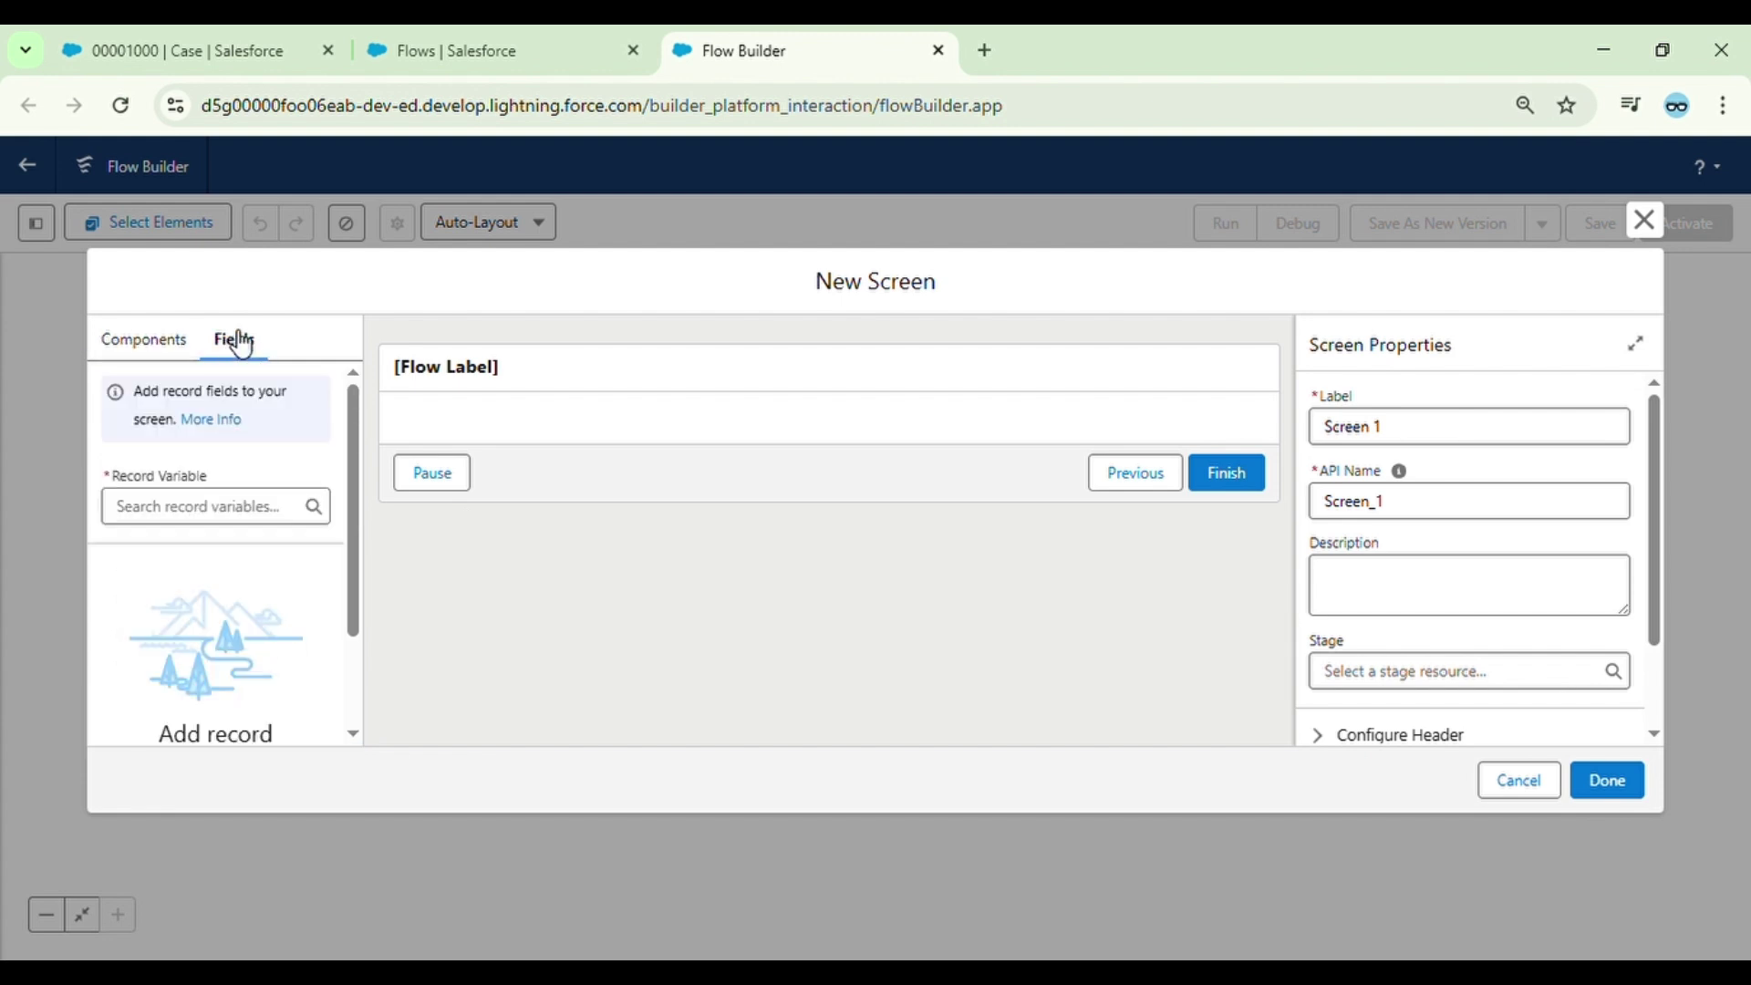
pyautogui.click(184, 506)
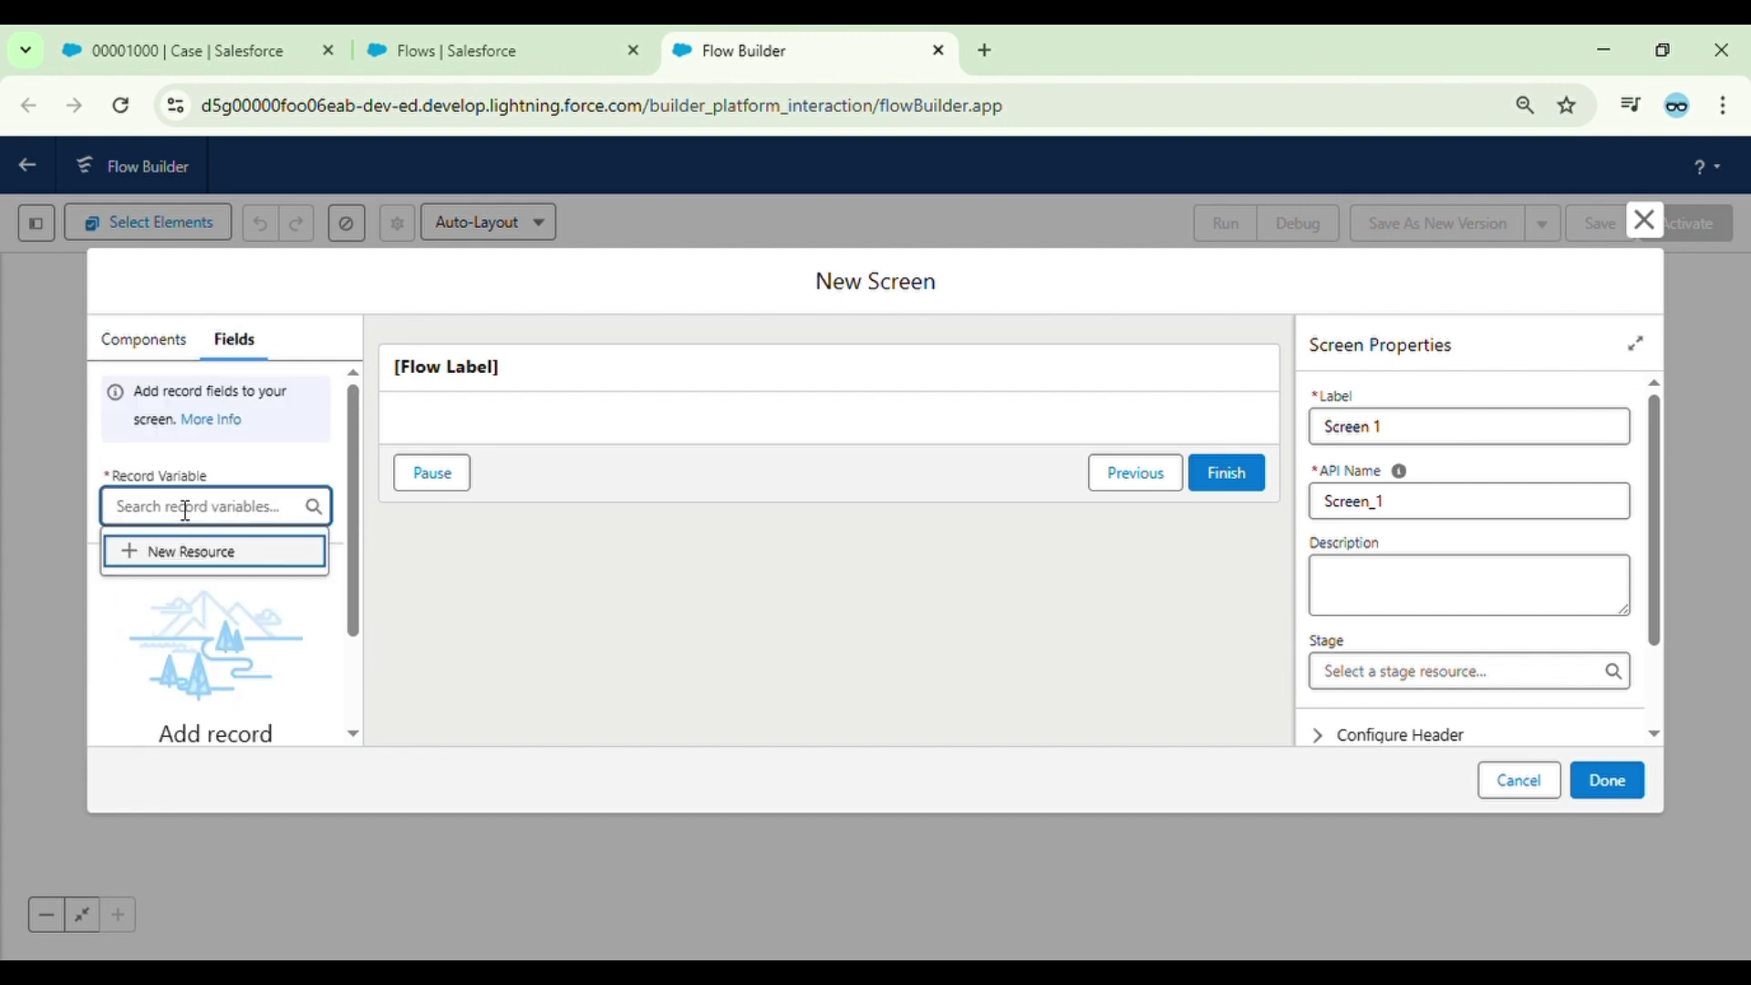
pyautogui.click(188, 553)
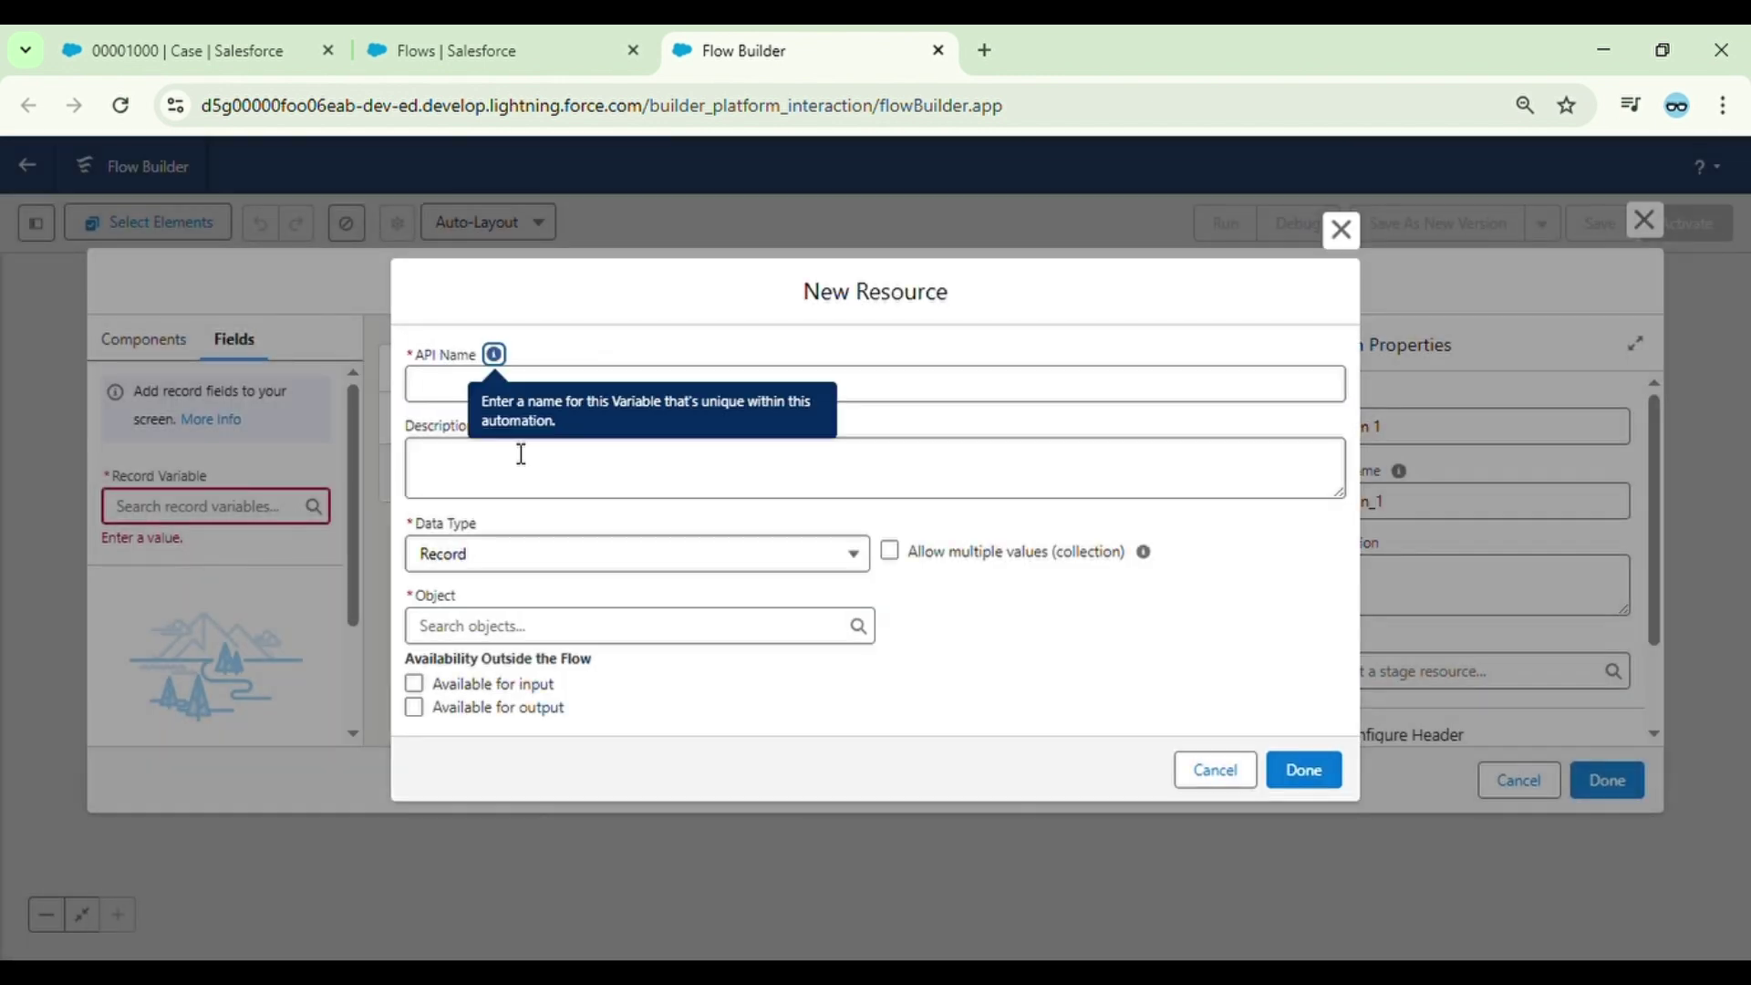
pyautogui.click(443, 392)
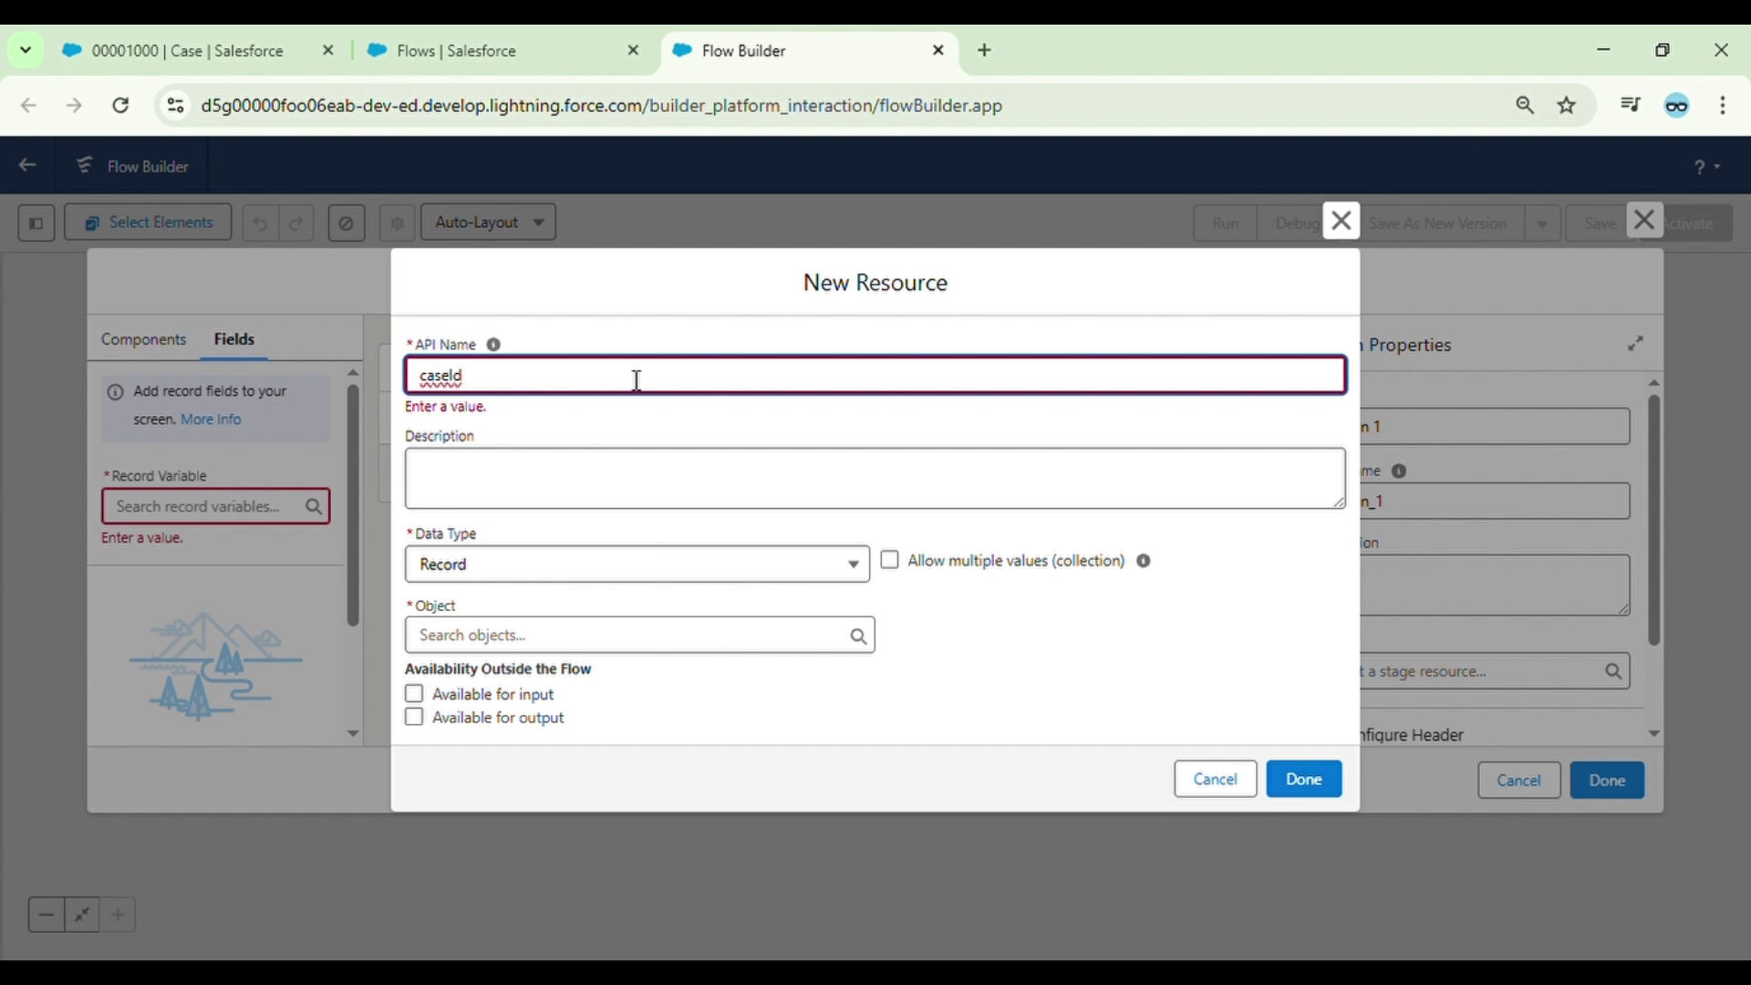
pyautogui.click(617, 344)
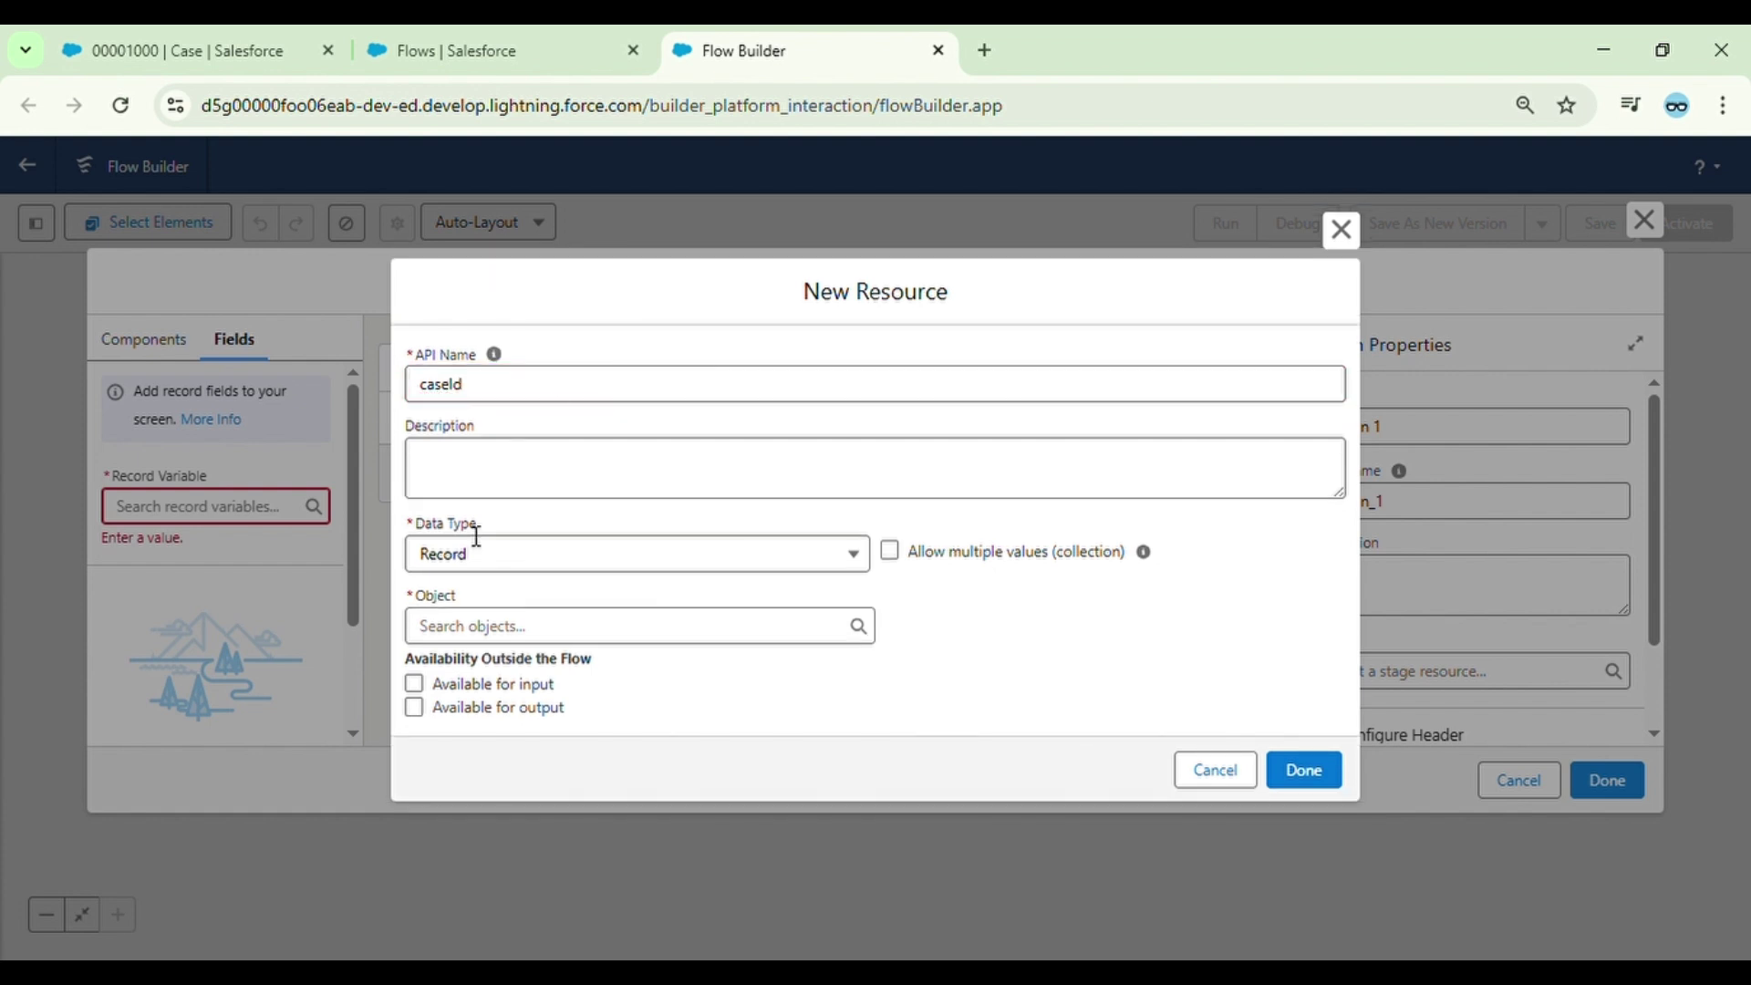
pyautogui.click(518, 629)
pyautogui.write('Case')
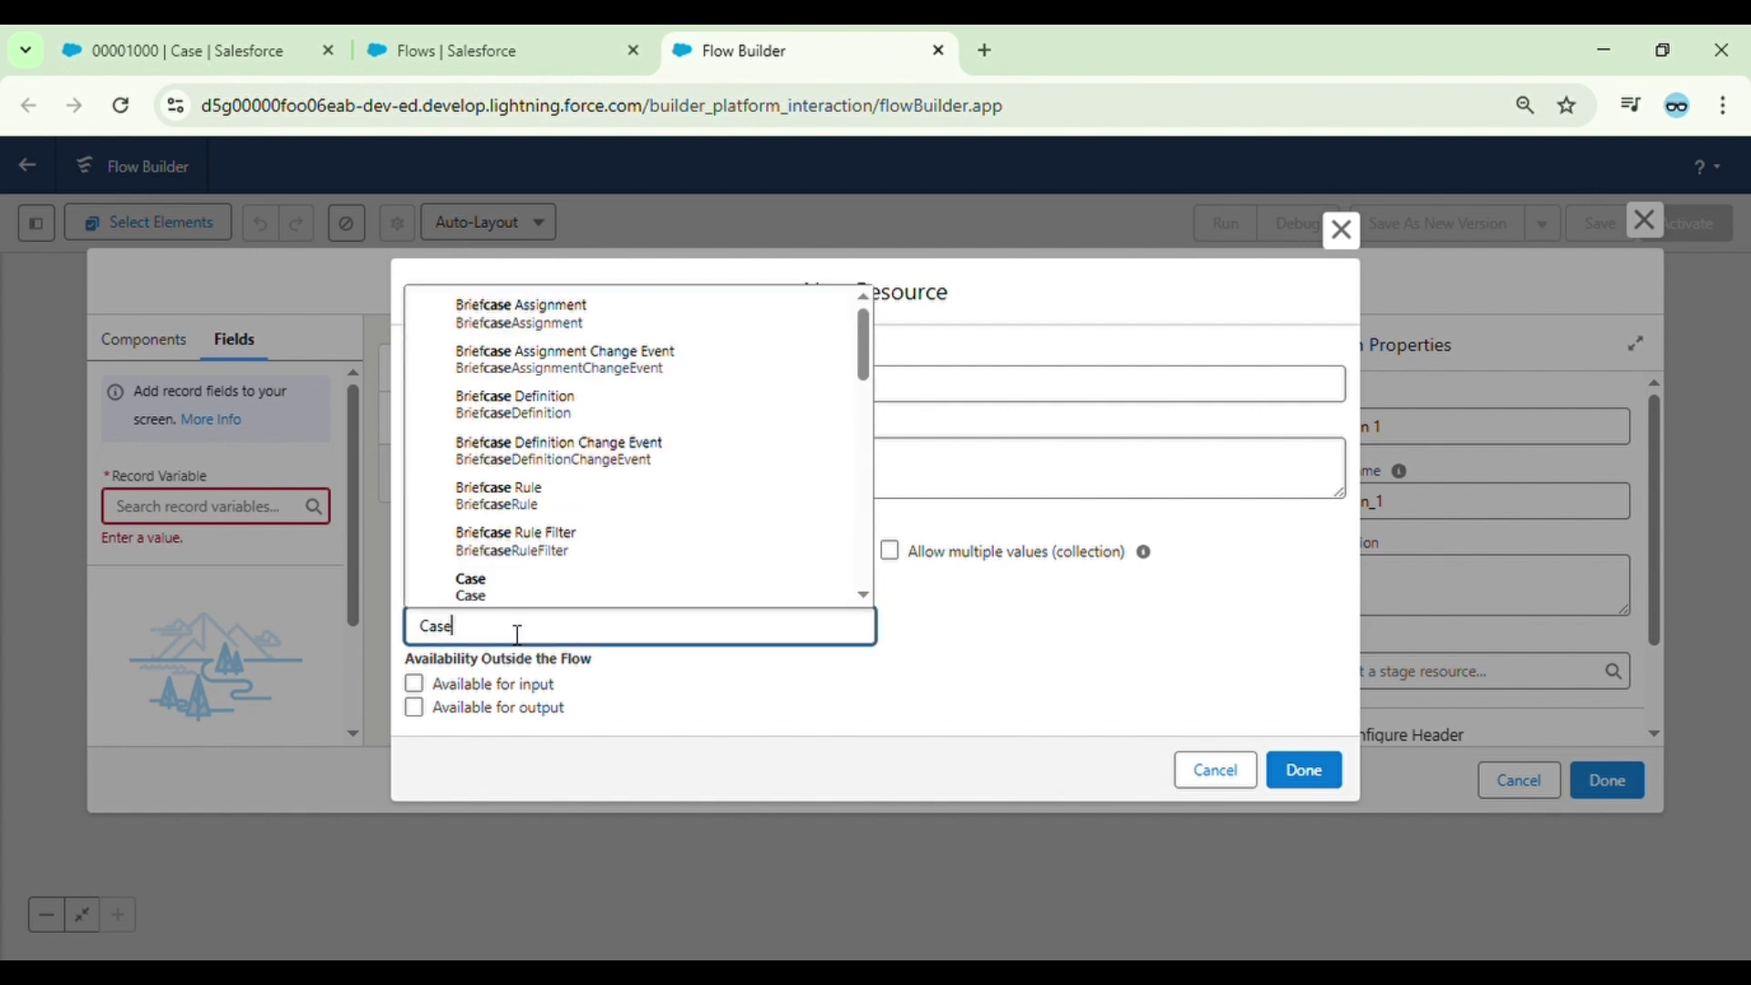
pyautogui.click(575, 591)
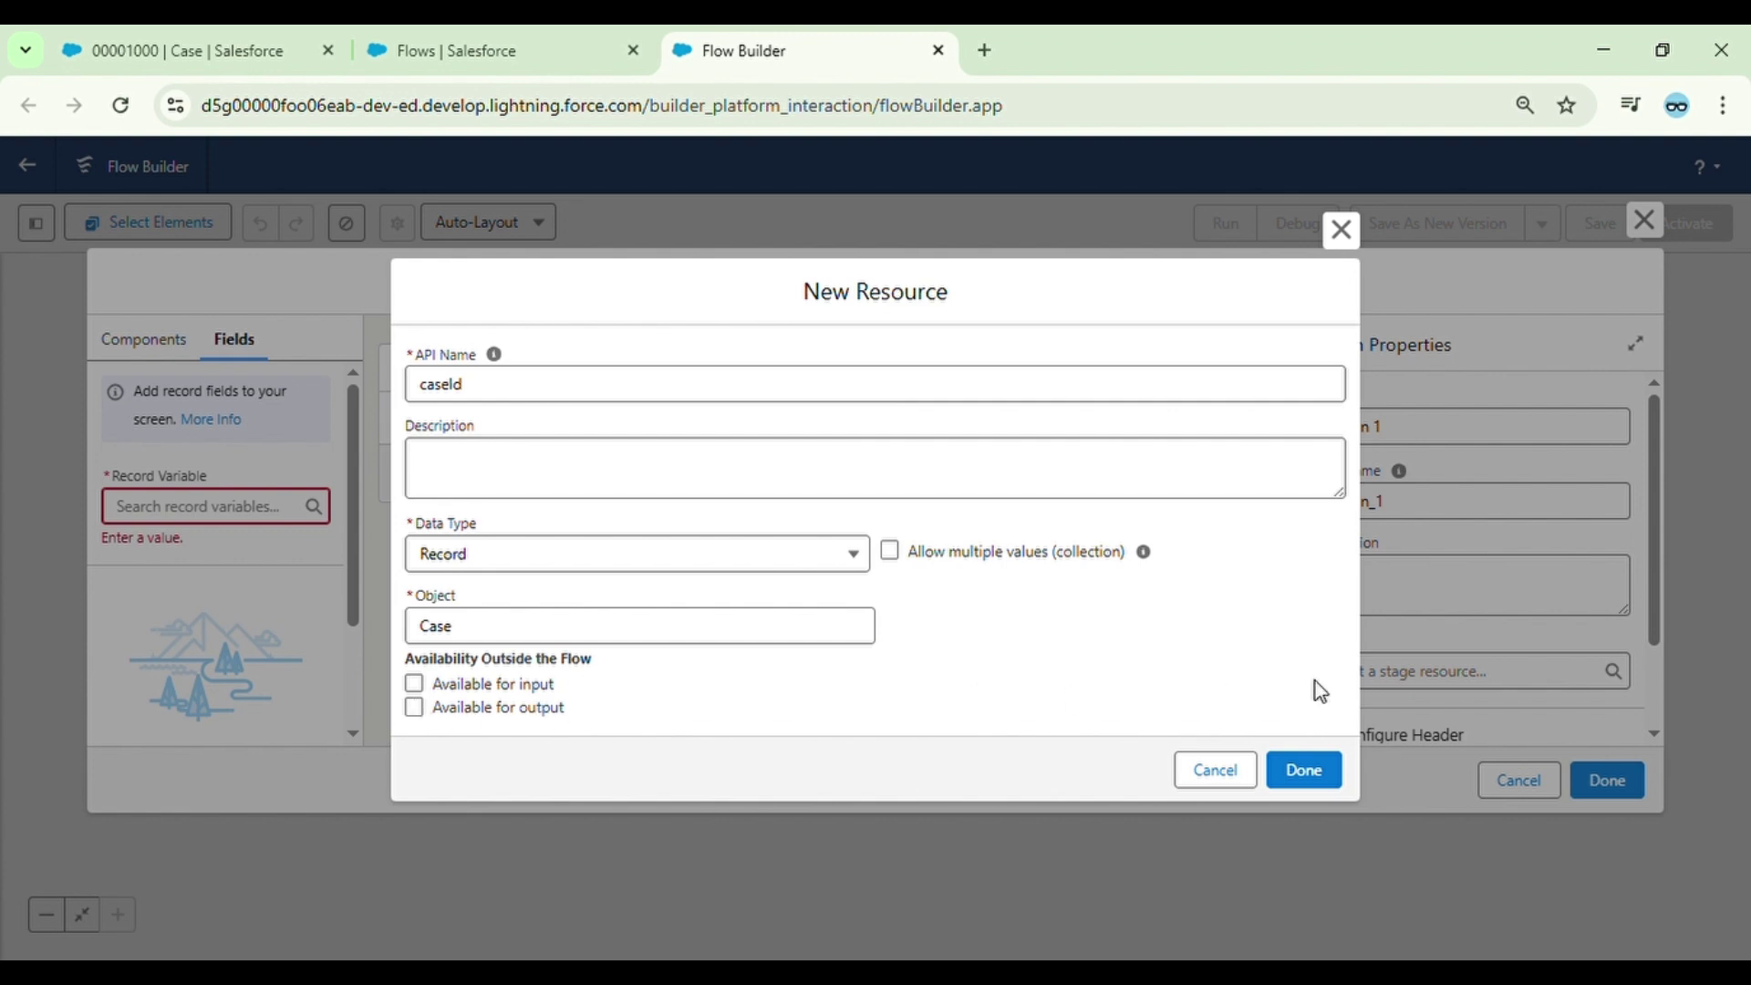
pyautogui.click(413, 684)
pyautogui.click(1322, 778)
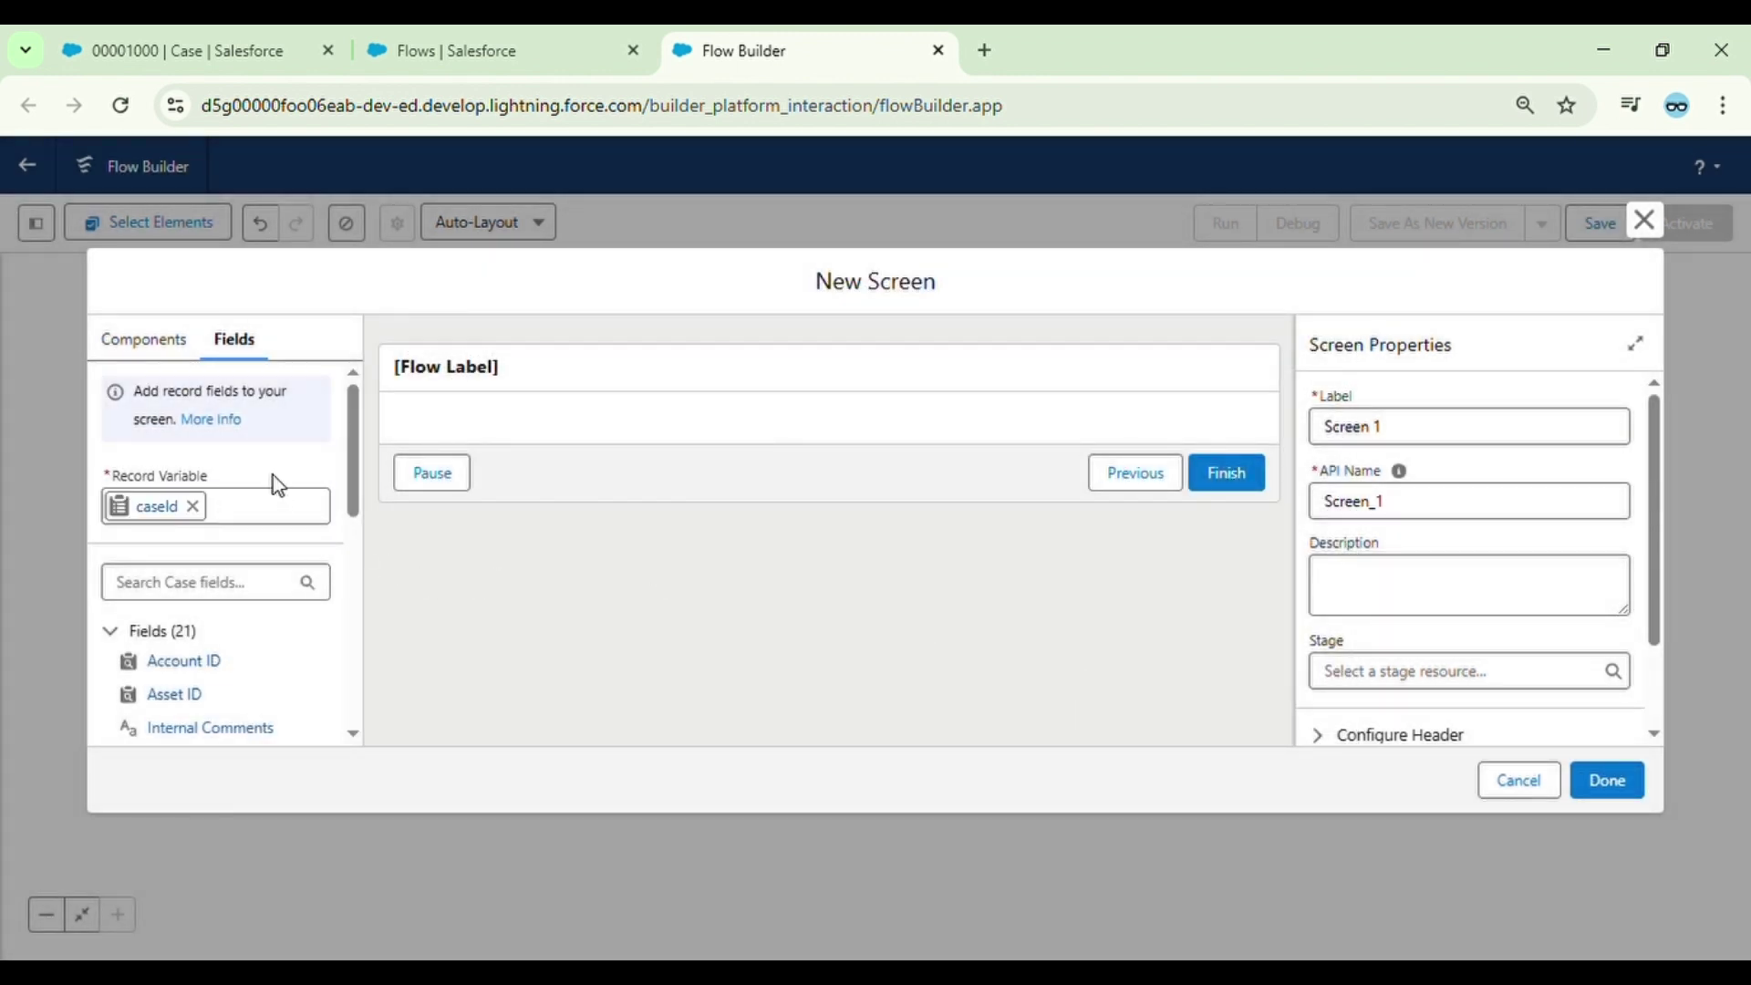
# - Review the Case fields available for the screen and compare them with the open case's Additional Information section
pyautogui.scroll(-7, 259, 682)
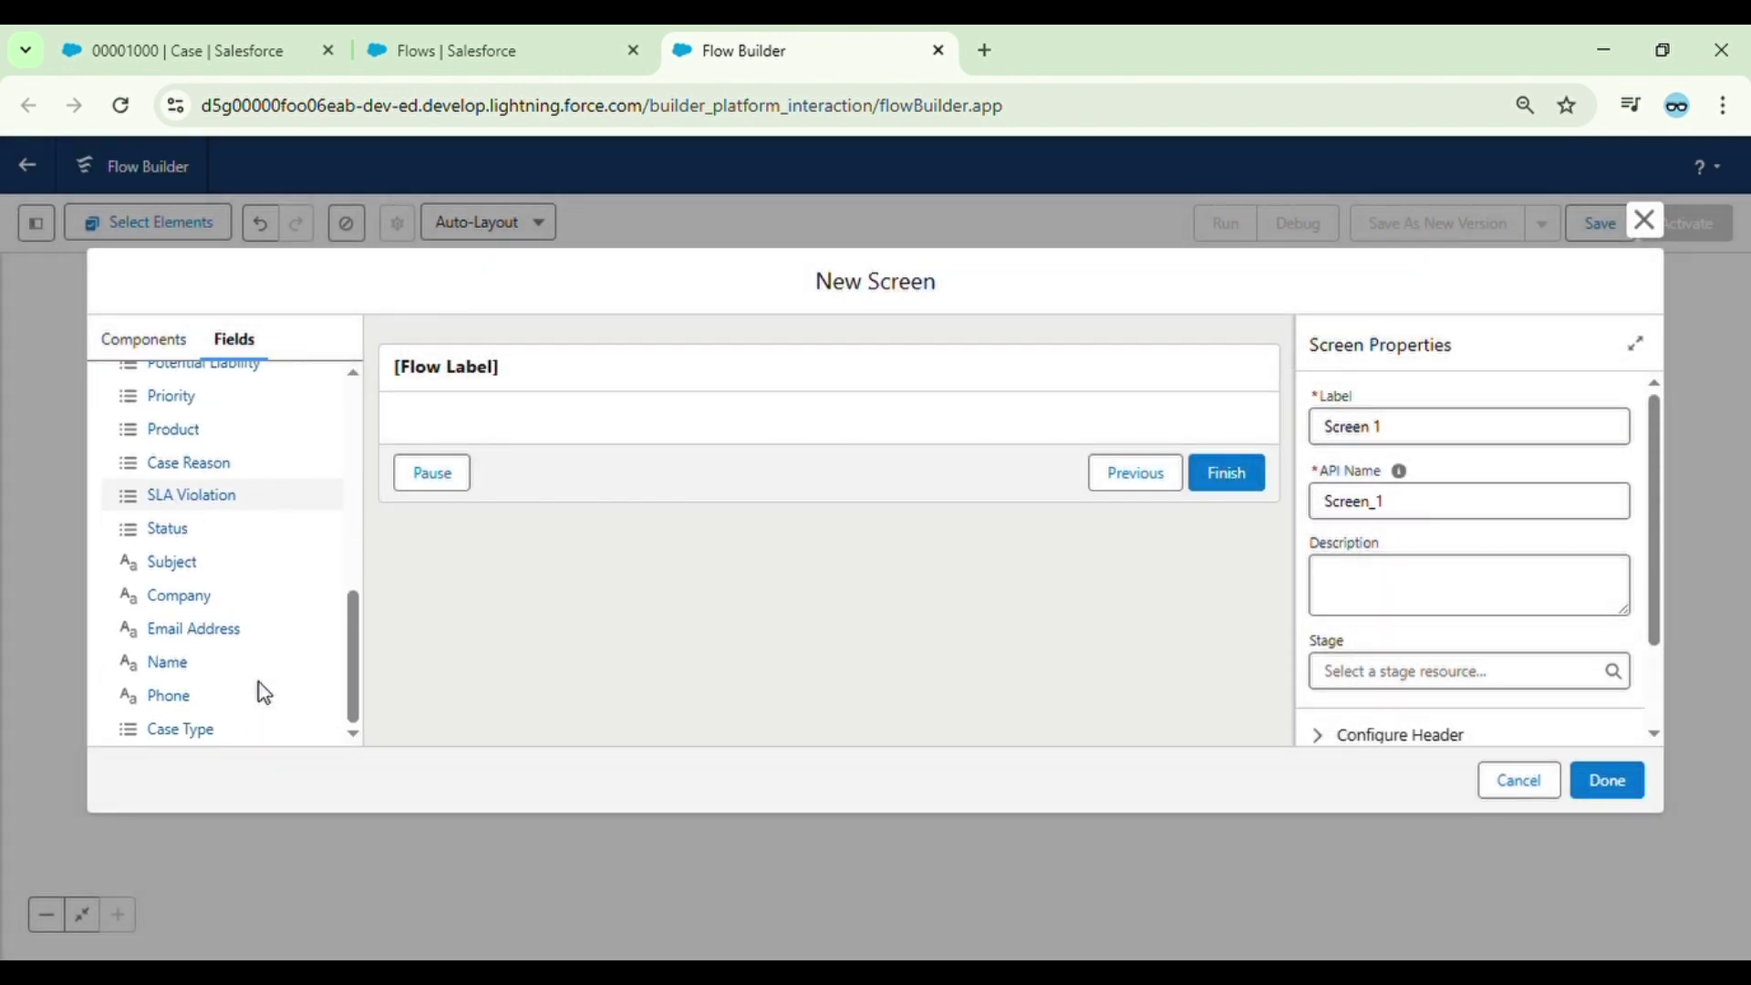
pyautogui.scroll(6, 217, 555)
pyautogui.scroll(-3, 219, 555)
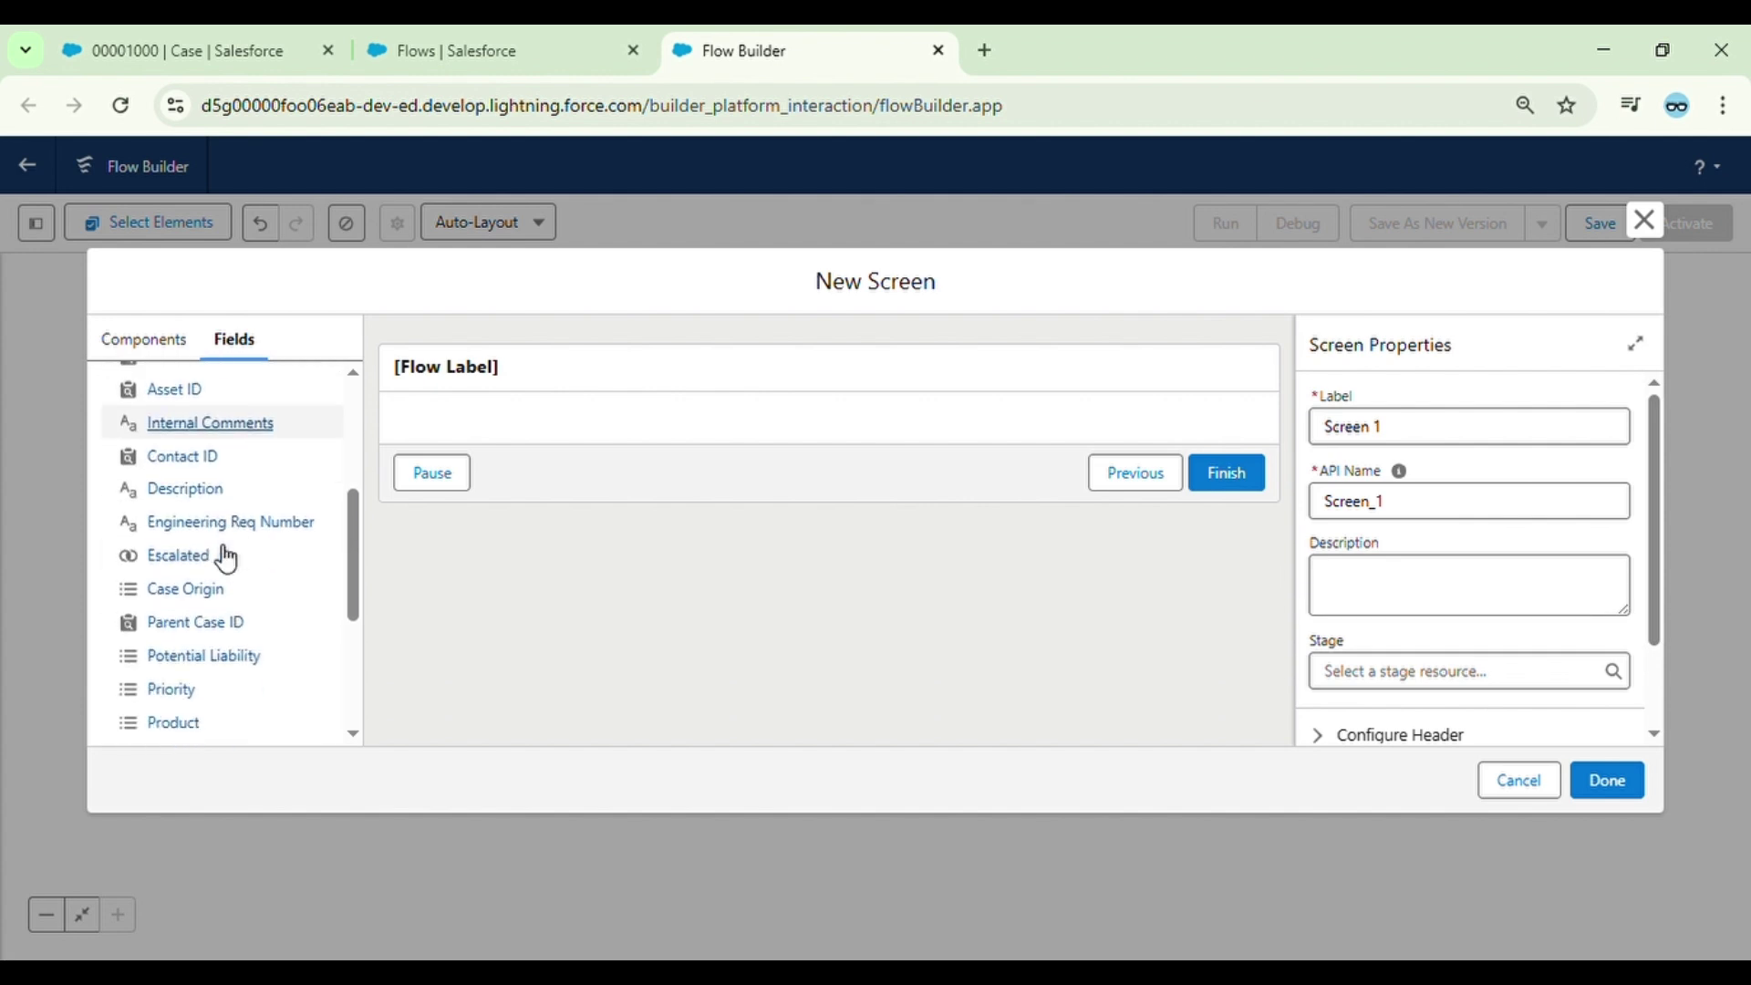
pyautogui.scroll(-1, 219, 556)
pyautogui.scroll(6, 216, 555)
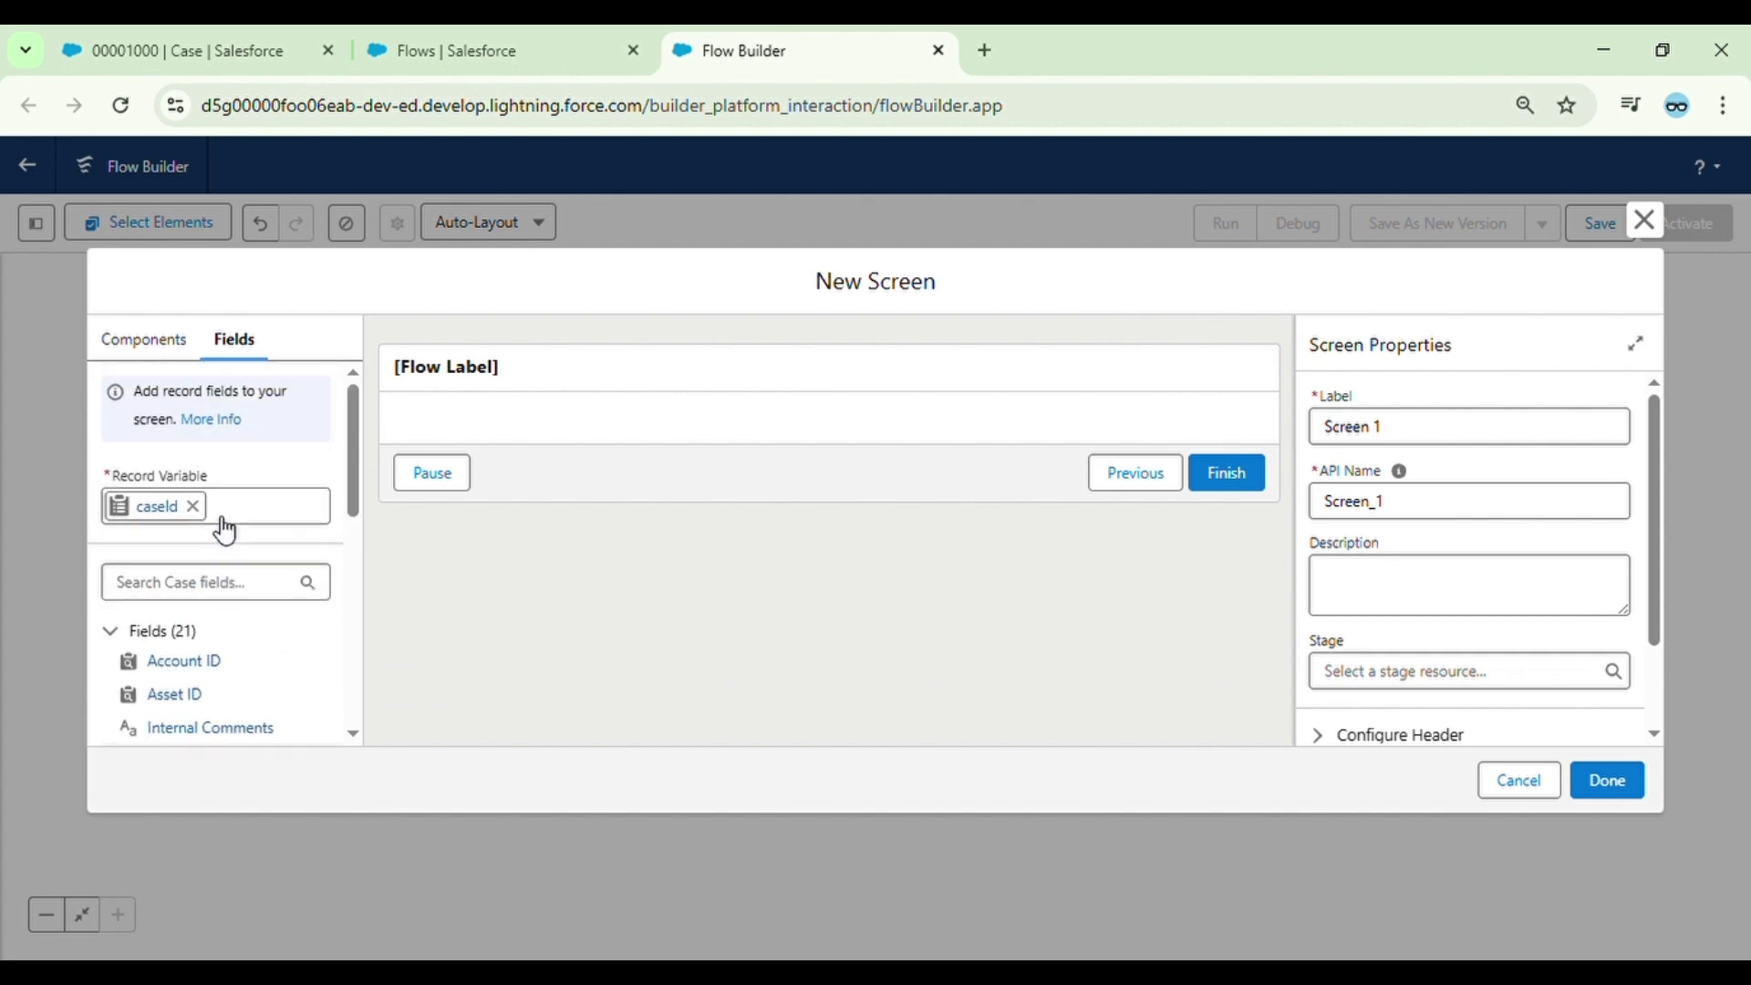
pyautogui.scroll(-2, 219, 663)
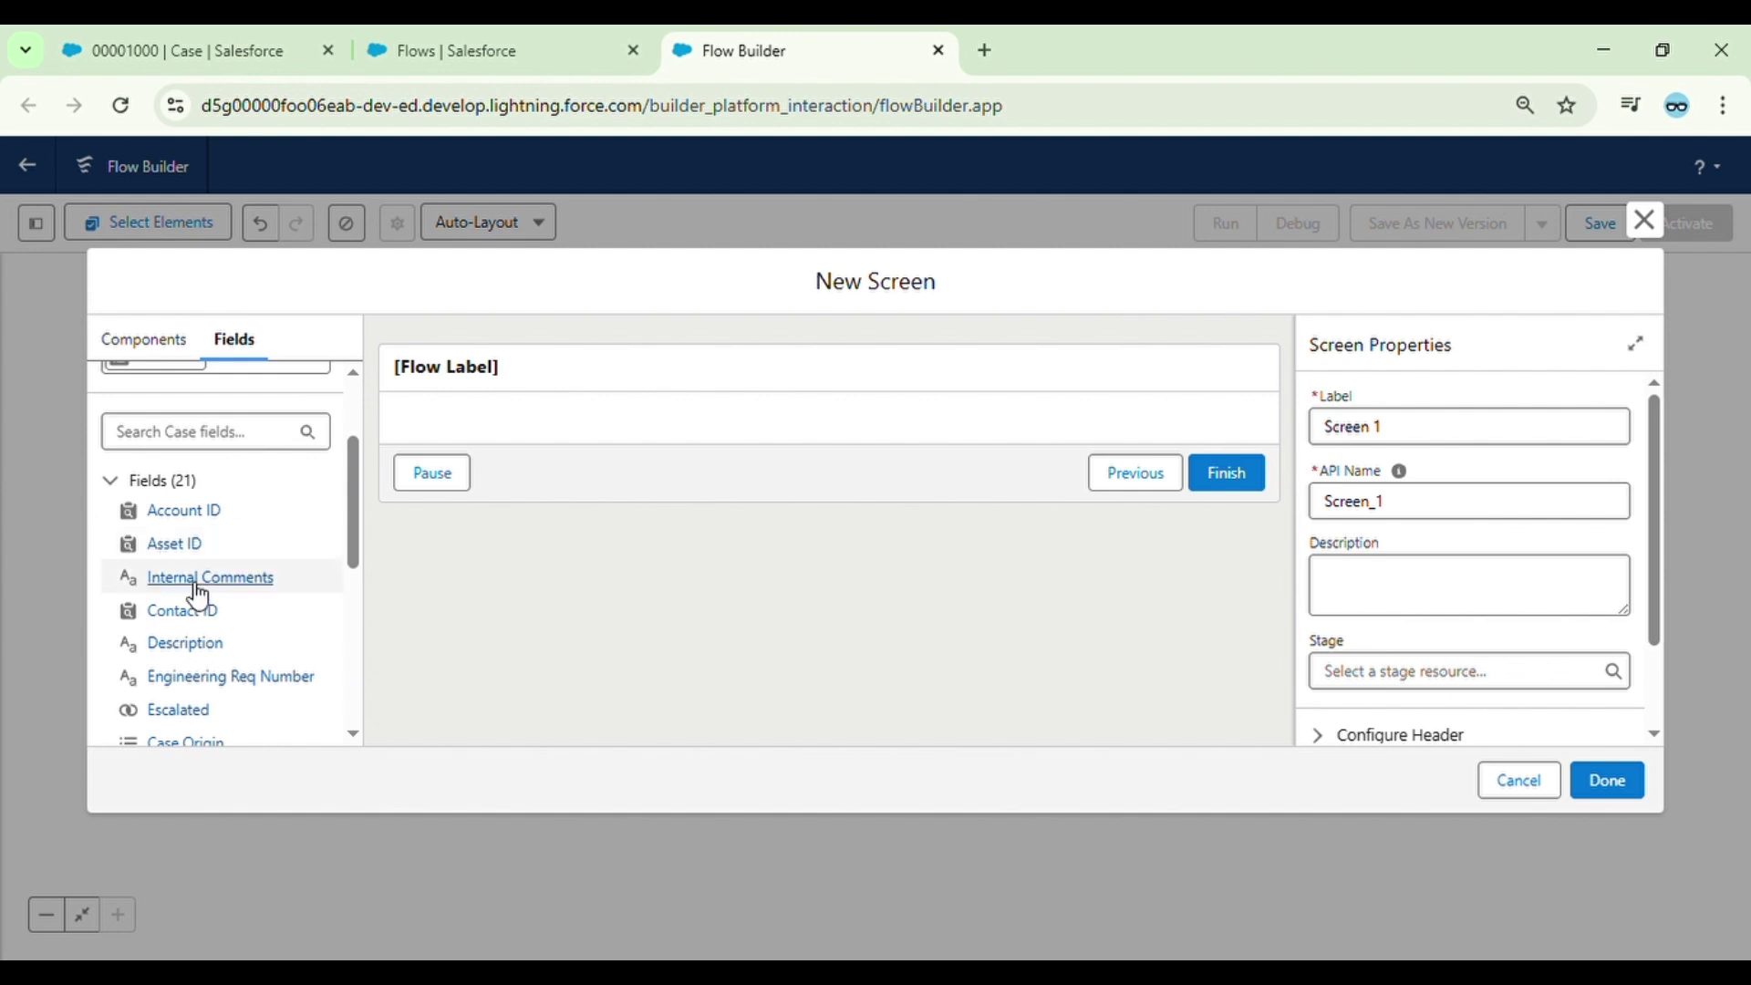
pyautogui.scroll(-2, 223, 629)
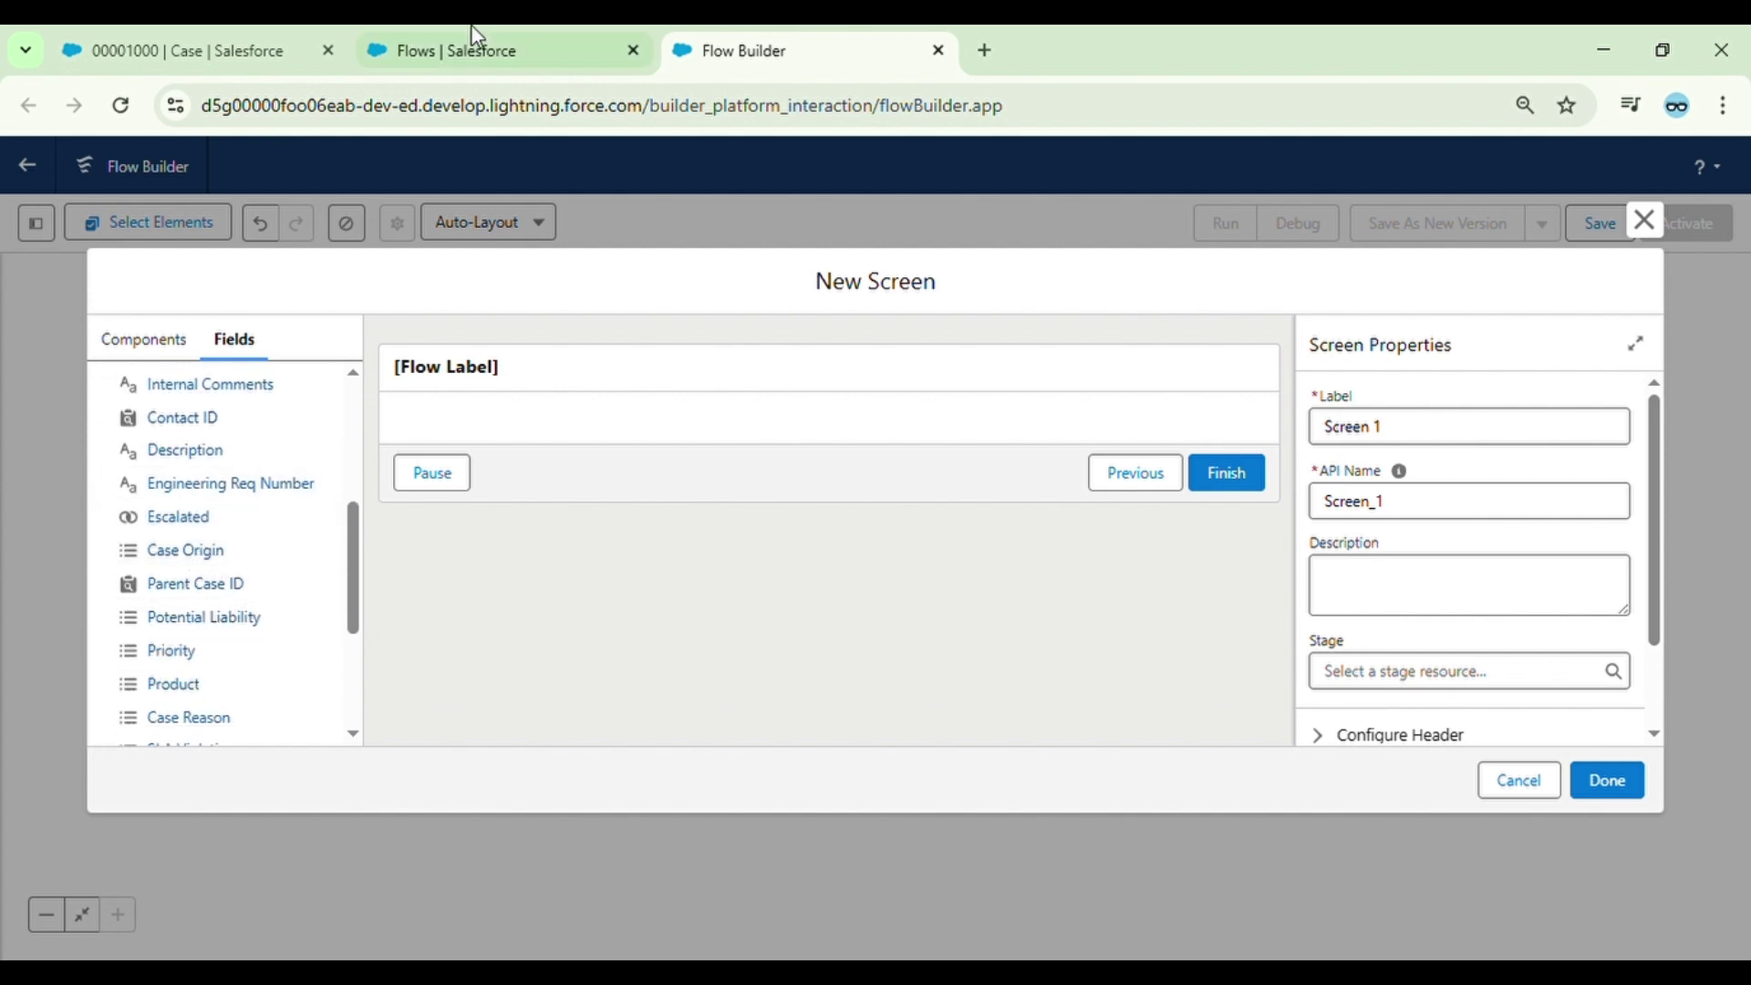
pyautogui.click(244, 27)
pyautogui.scroll(3, 1583, 606)
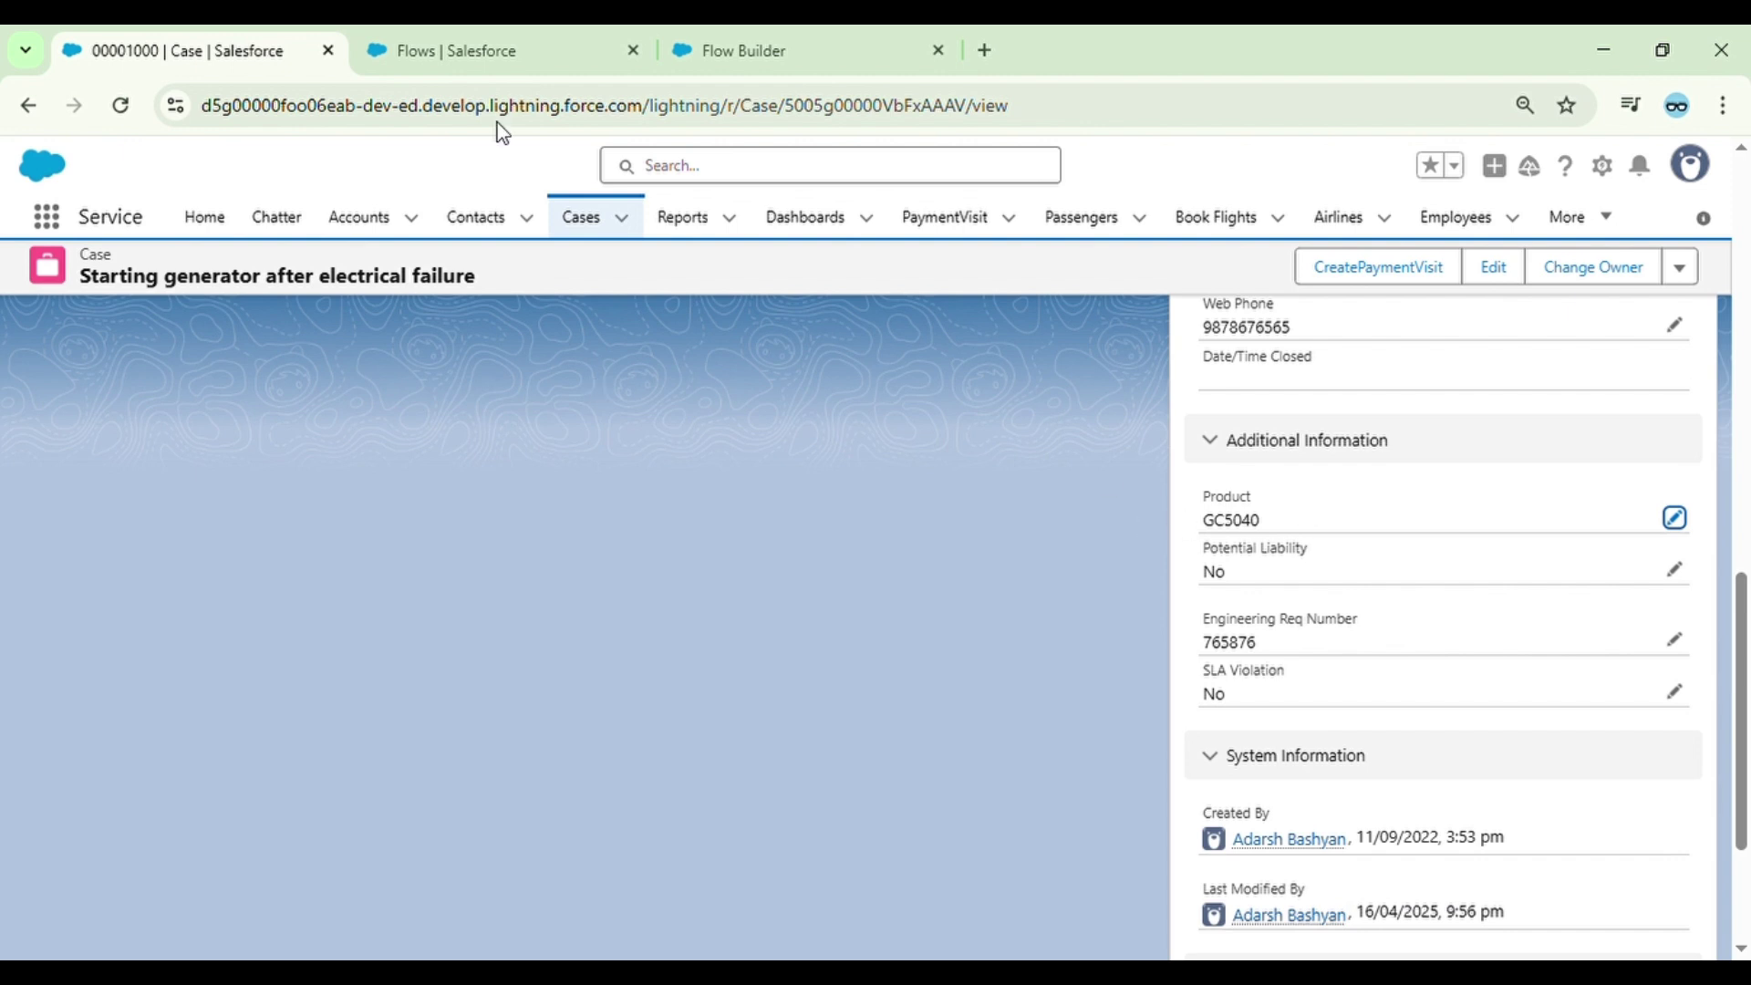
pyautogui.click(766, 48)
# - Place the Product field on the screen and the Potential Liability field below it, following the case's Additional Information section
pyautogui.scroll(-1, 250, 542)
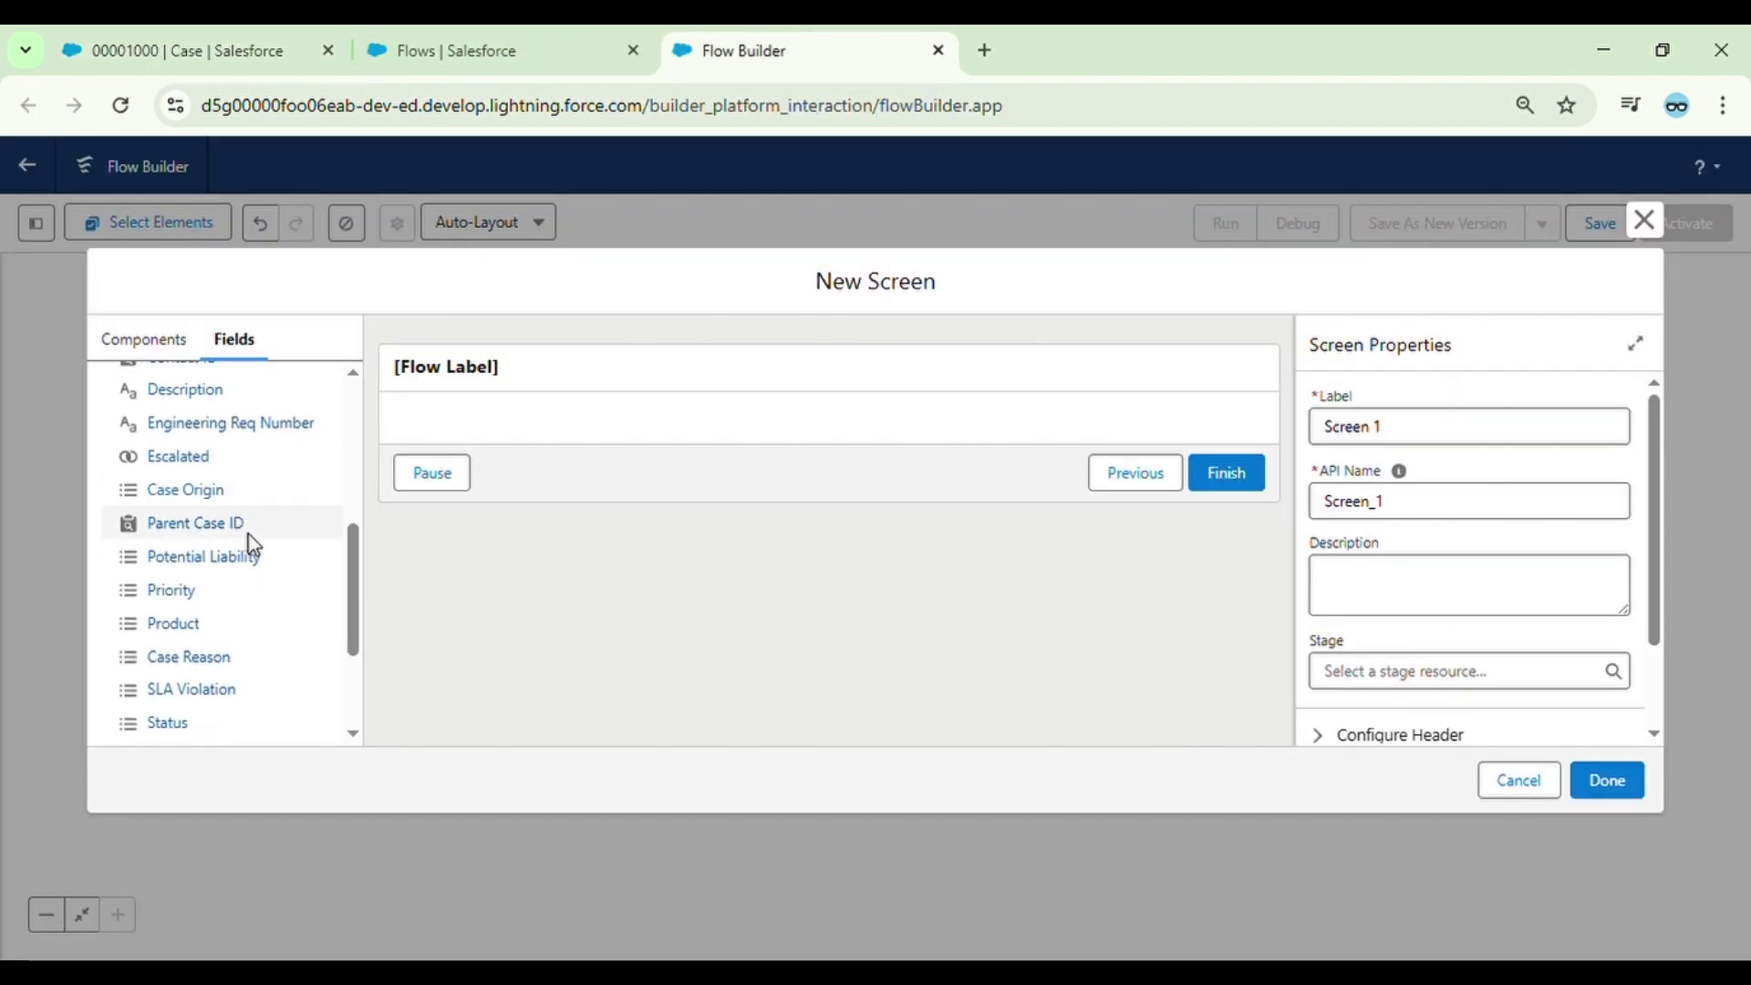
pyautogui.moveTo(192, 636); pyautogui.dragTo(522, 437)
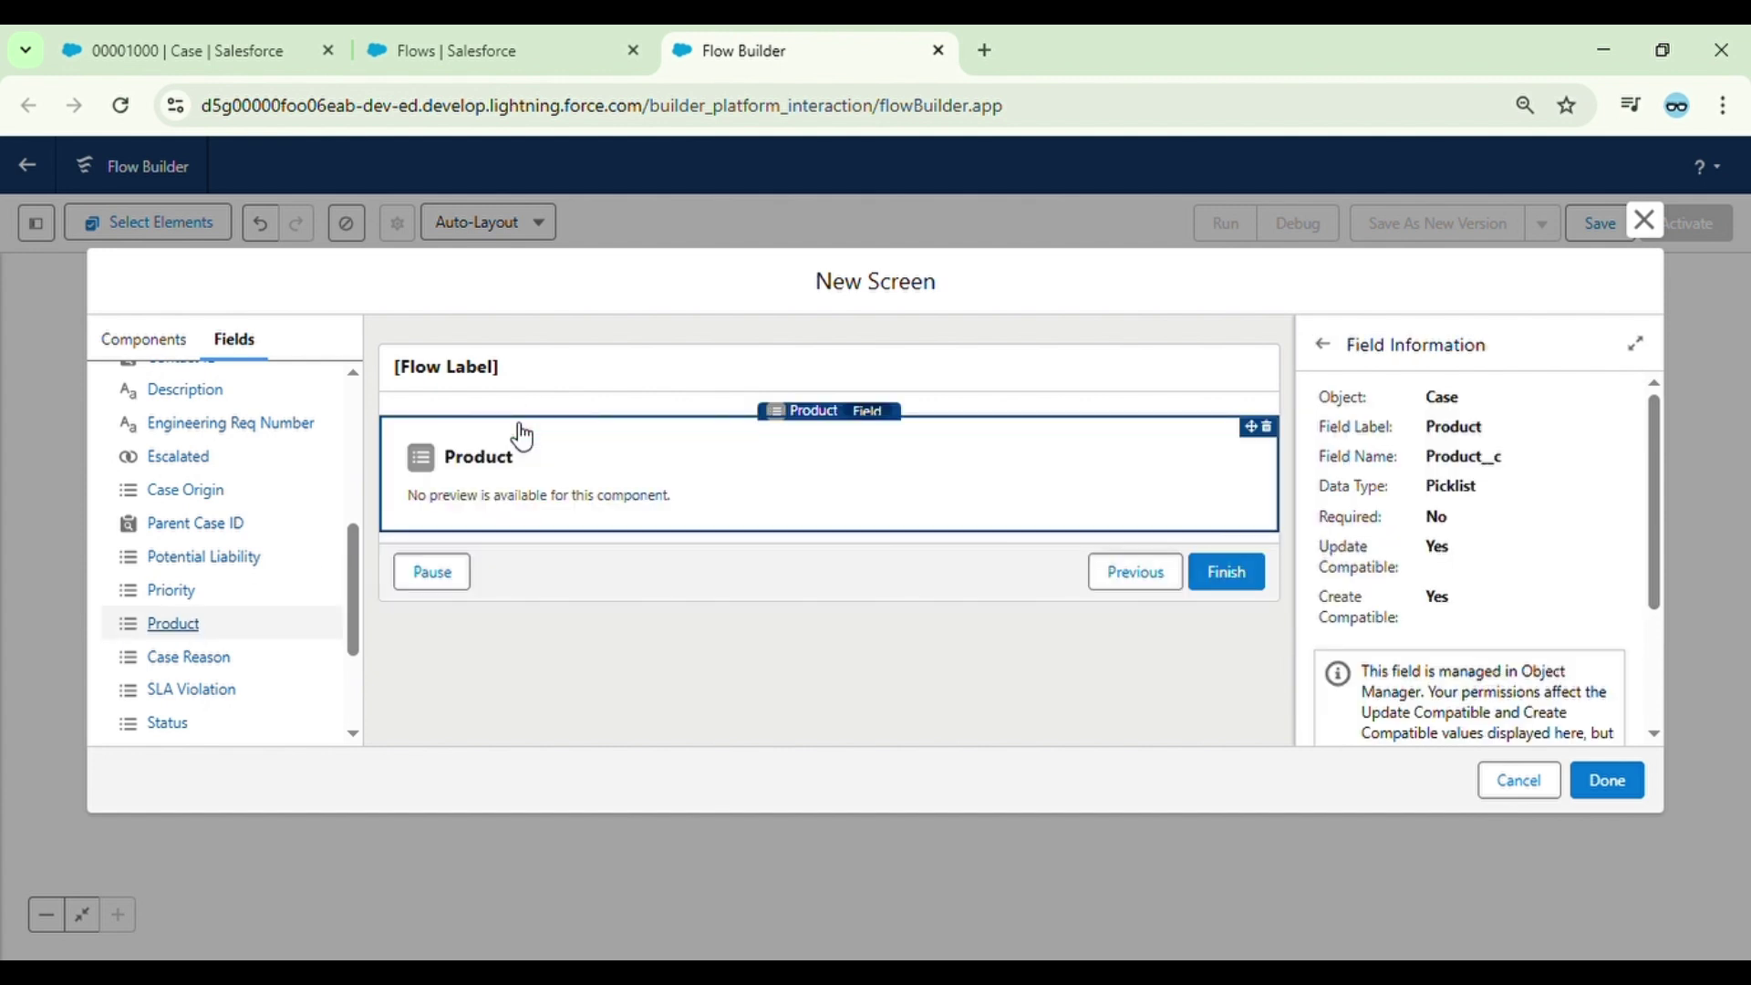
pyautogui.click(174, 33)
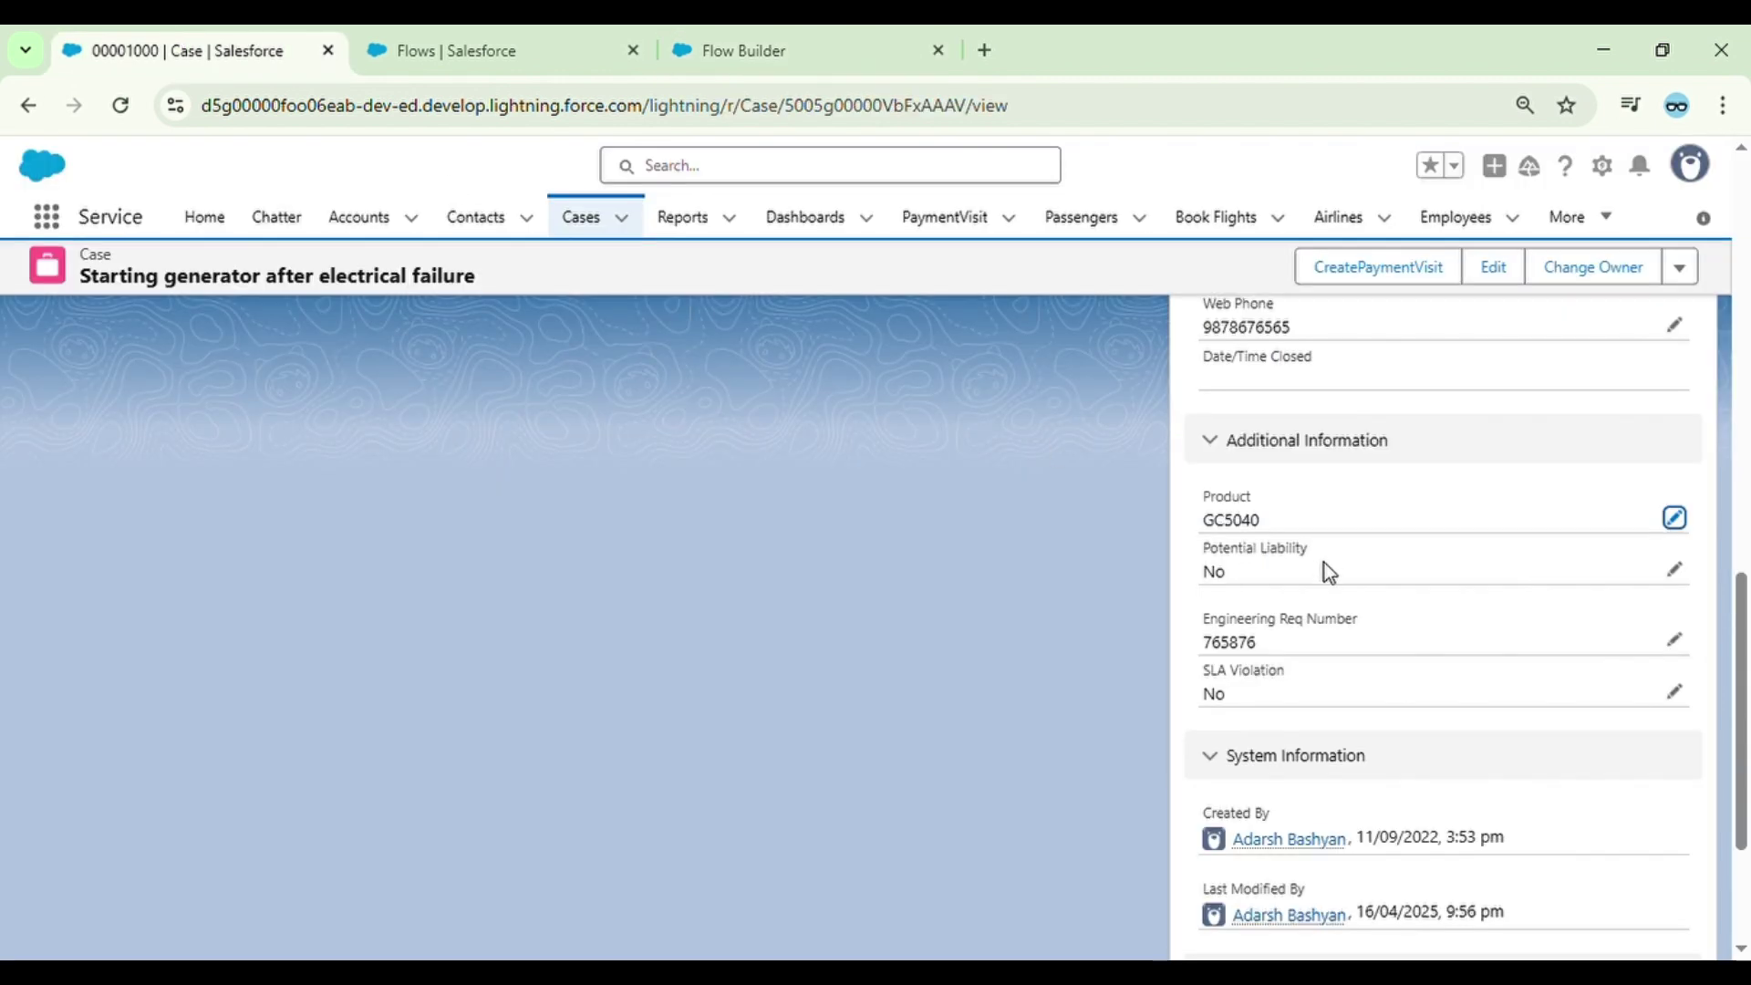
pyautogui.click(735, 37)
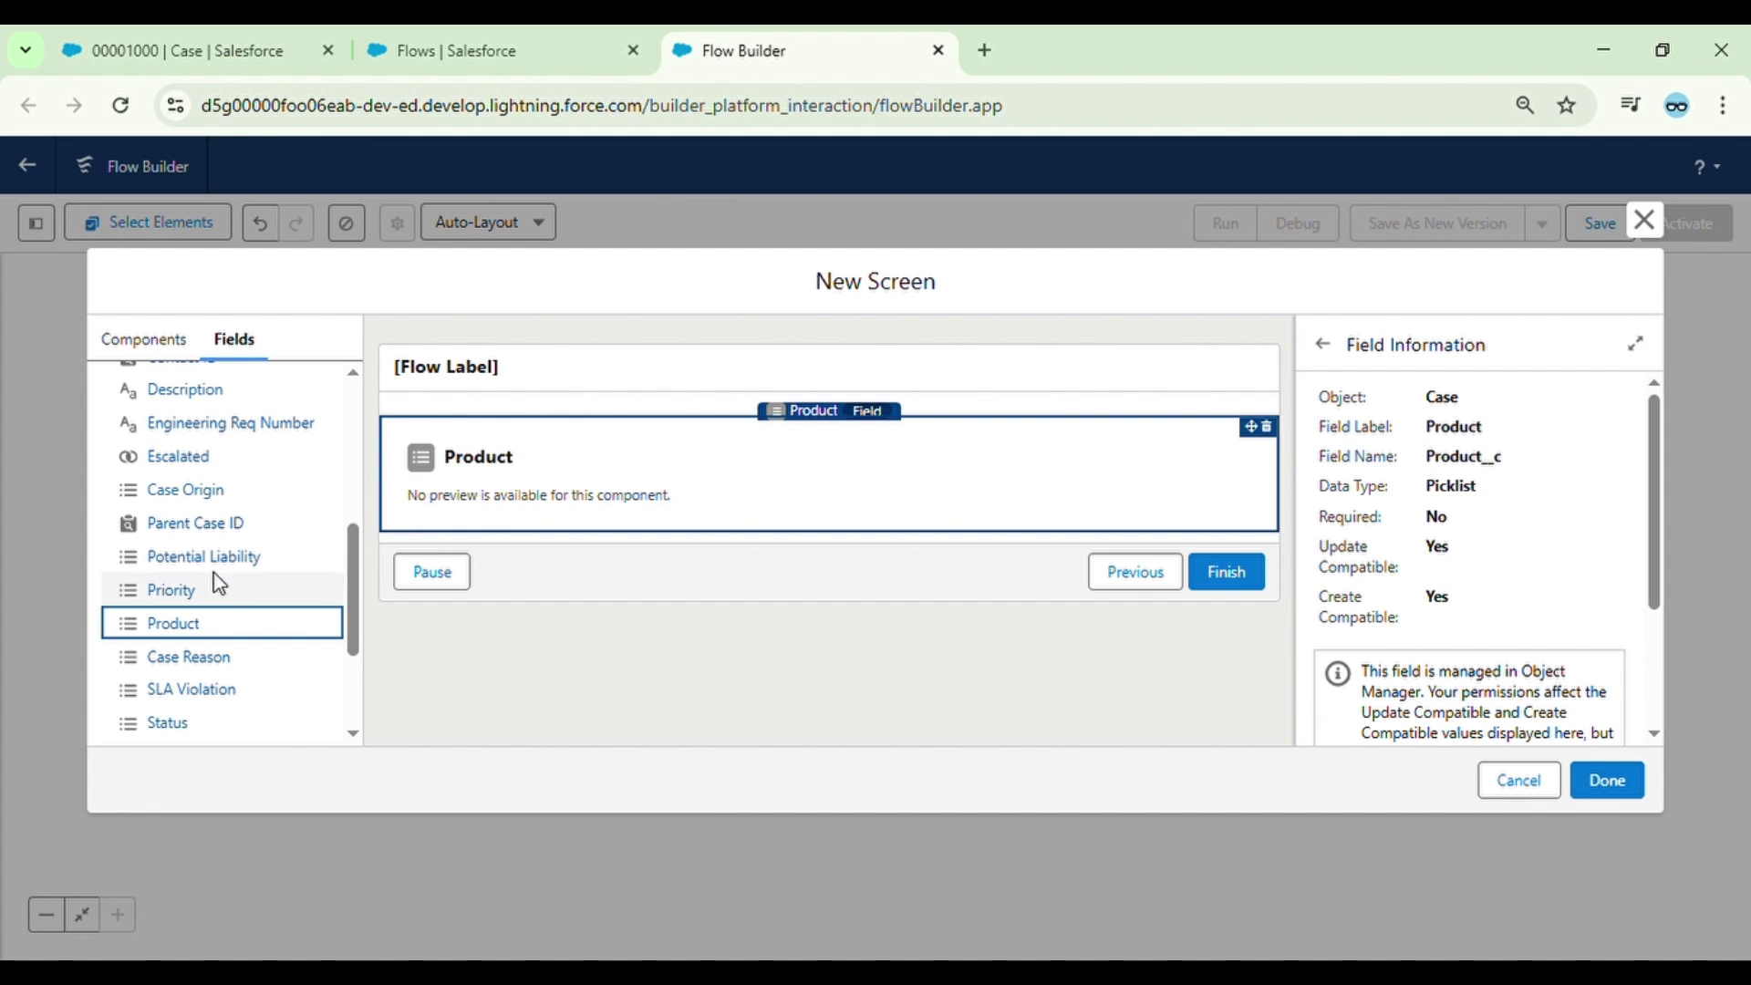
pyautogui.moveTo(215, 558); pyautogui.dragTo(540, 527)
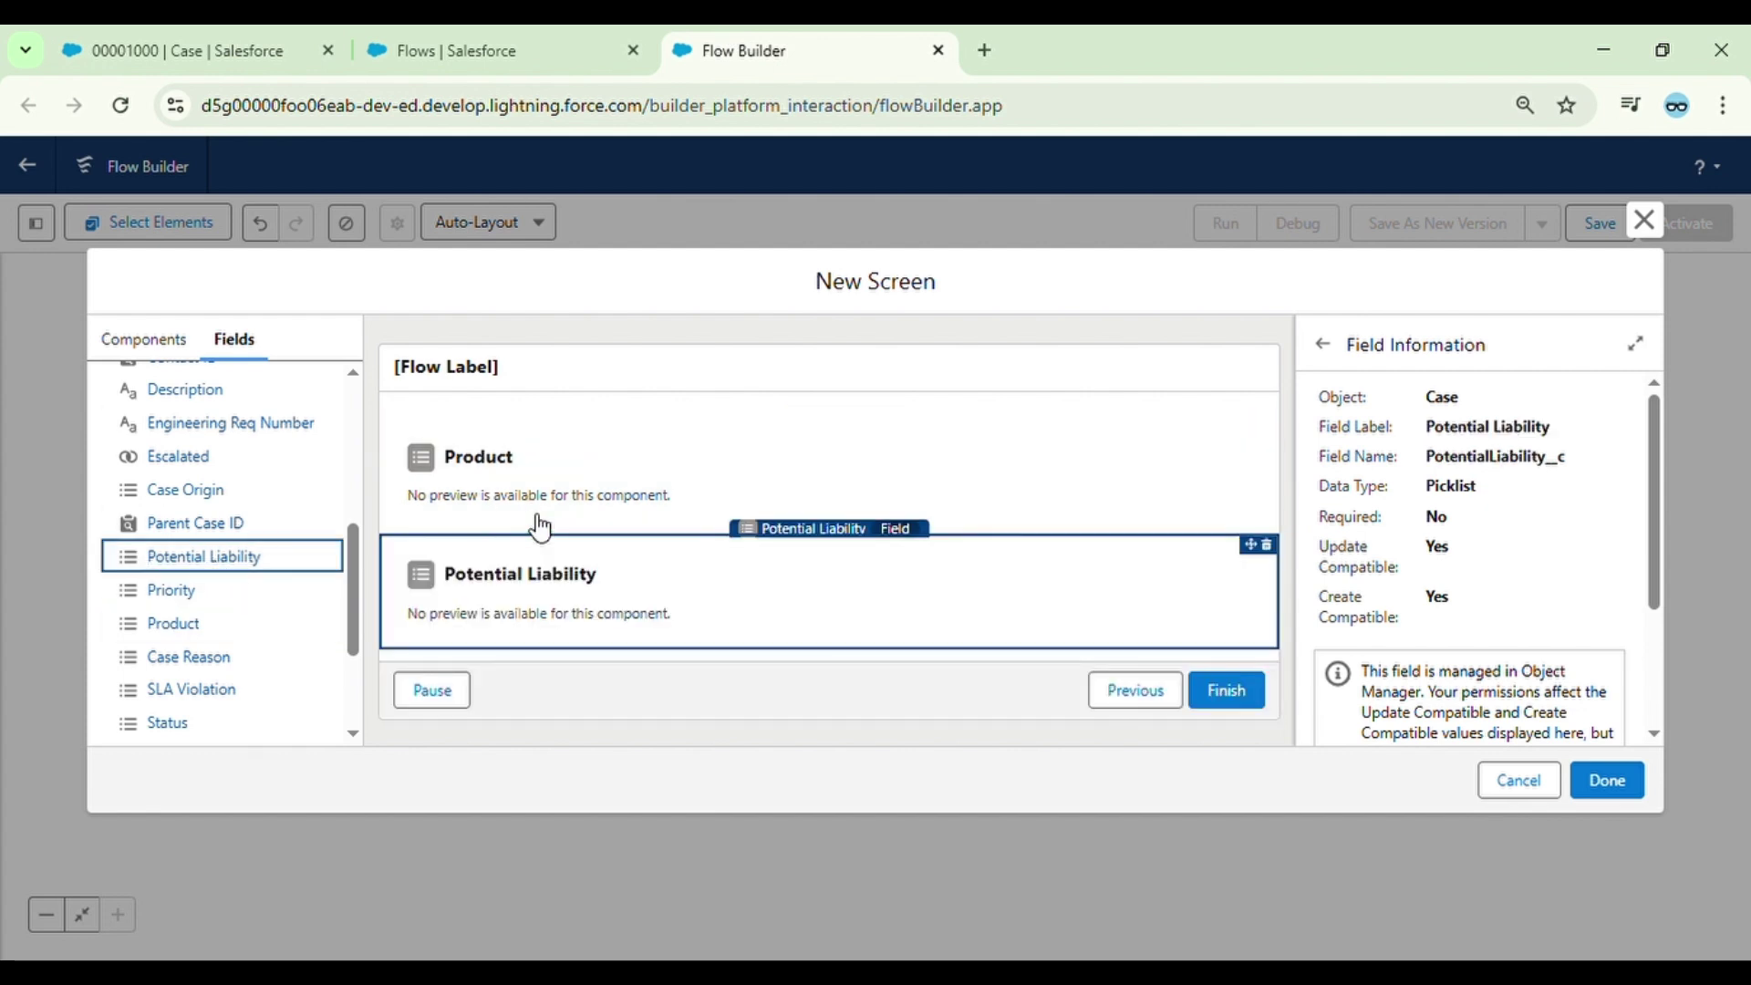
# - Add the Engineering Req Number field below Potential Liability and the SLA Violation field beneath it
pyautogui.click(233, 50)
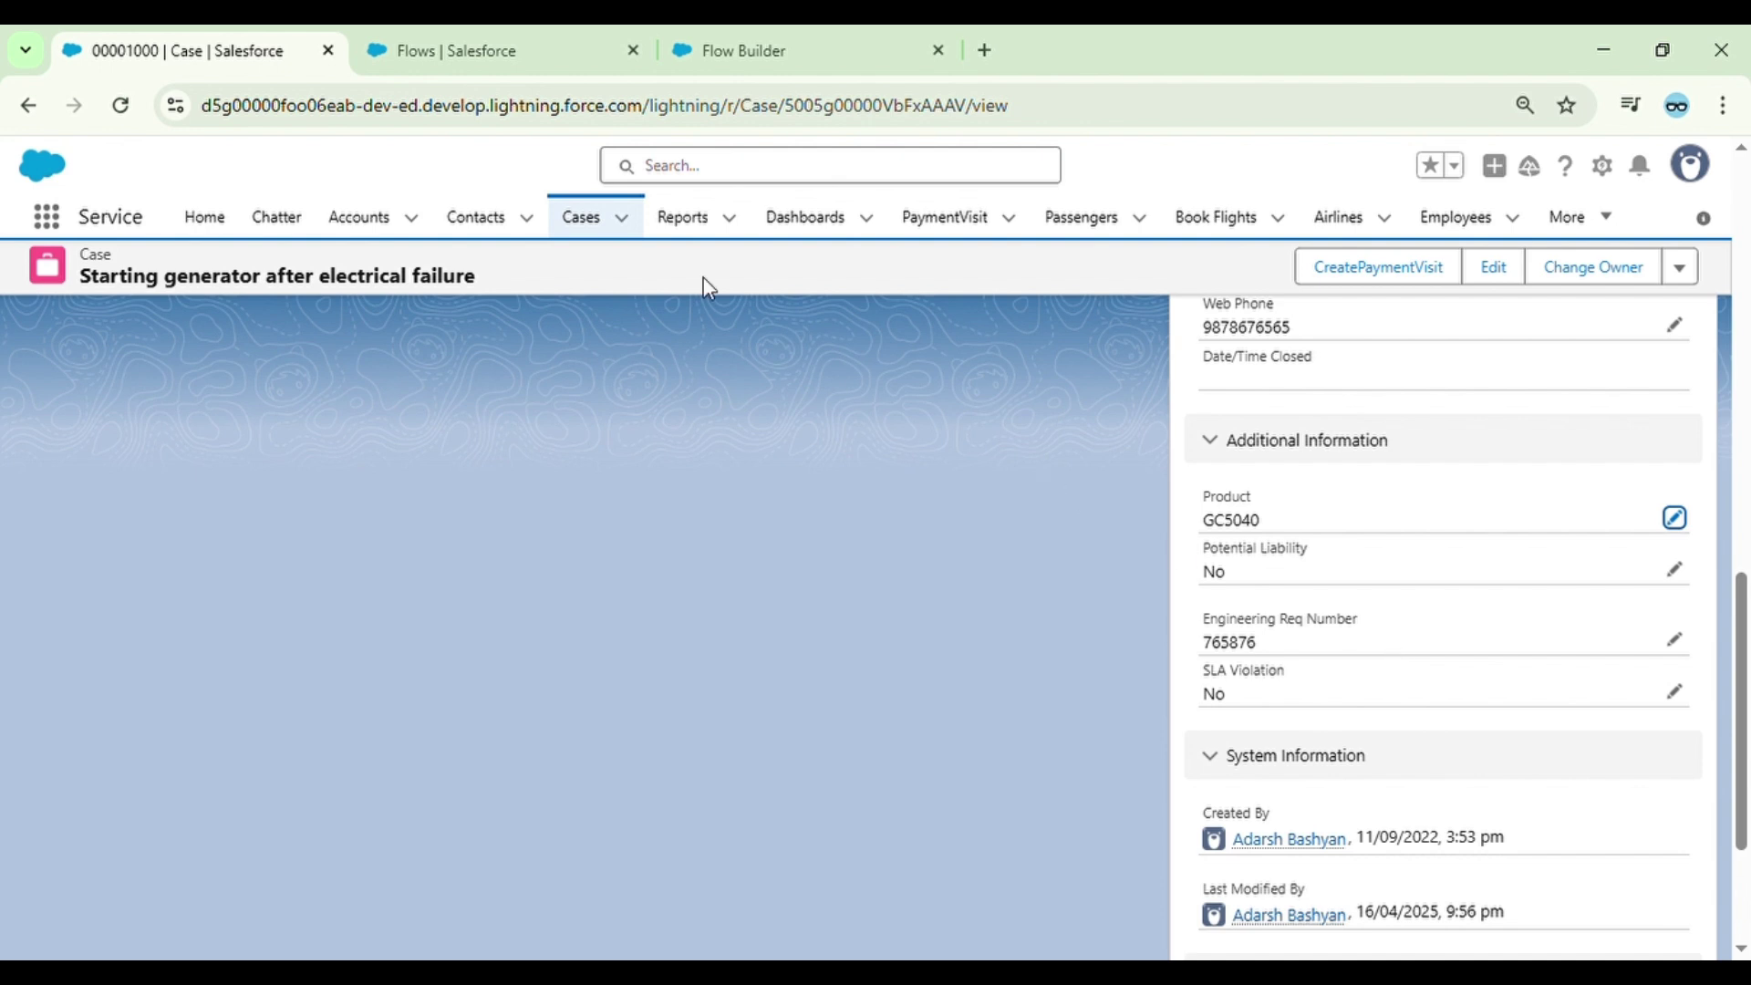
pyautogui.click(718, 45)
pyautogui.moveTo(242, 432); pyautogui.dragTo(489, 625)
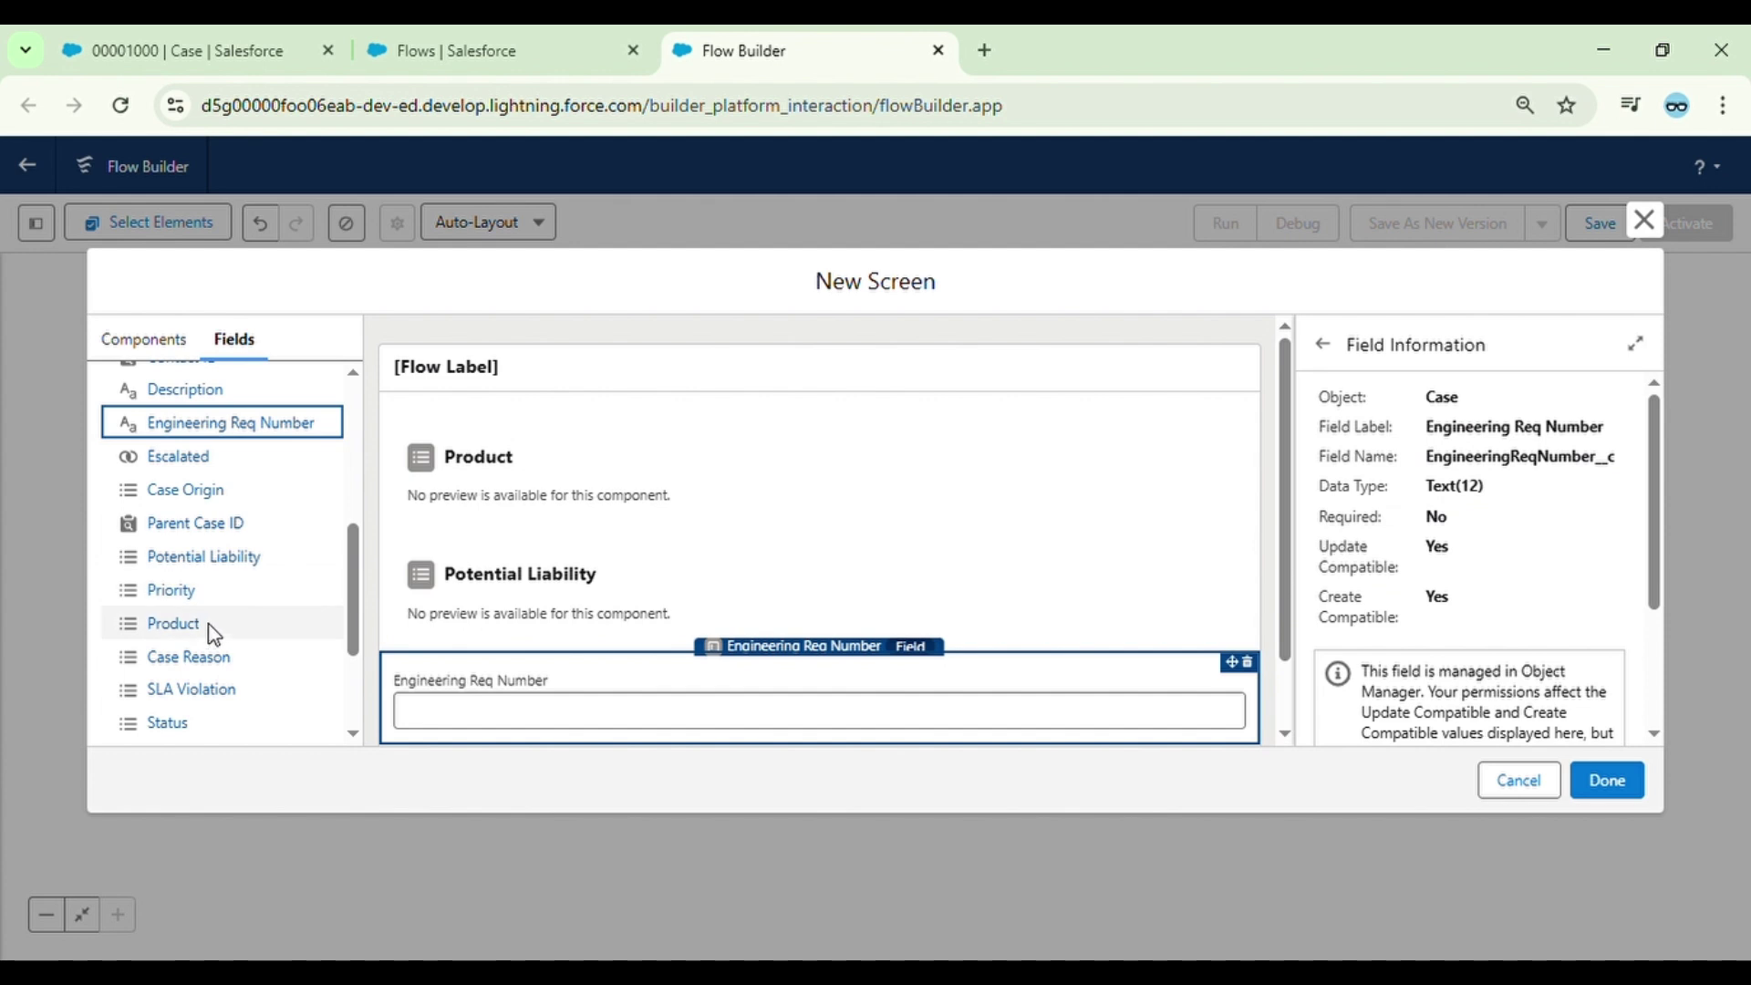
pyautogui.scroll(-1, 224, 627)
pyautogui.moveTo(197, 611); pyautogui.dragTo(501, 696)
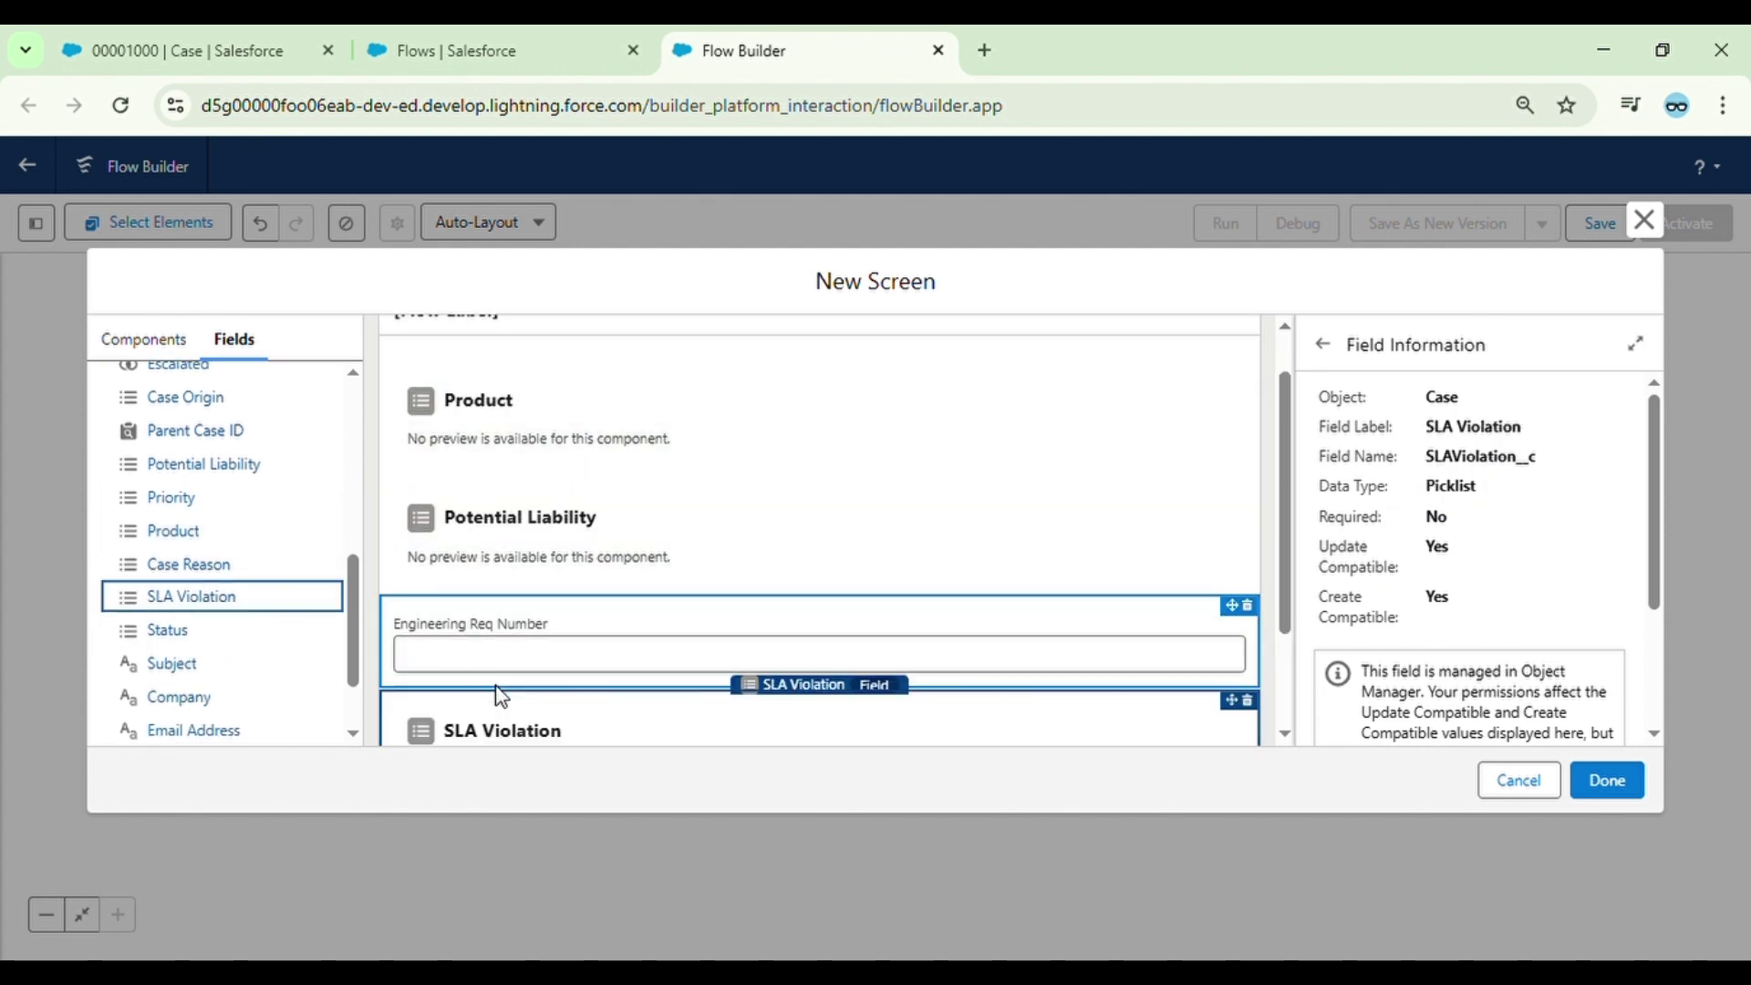
pyautogui.scroll(3, 608, 533)
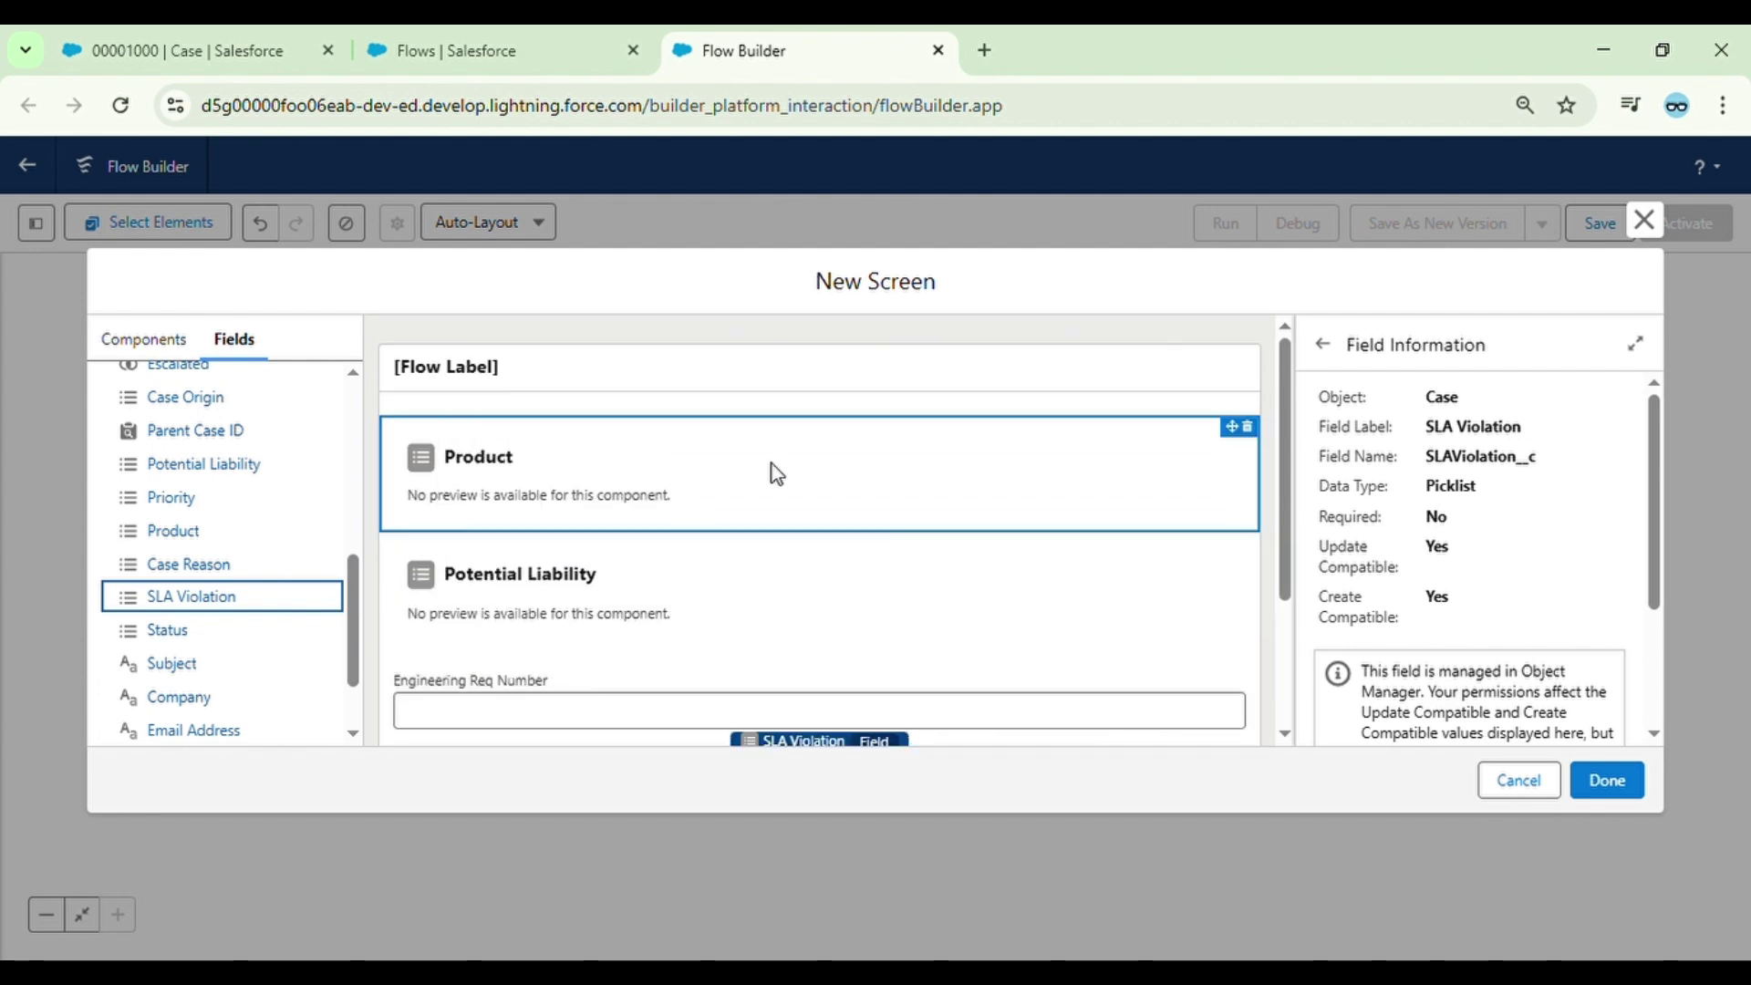
pyautogui.click(810, 447)
pyautogui.scroll(-2, 810, 447)
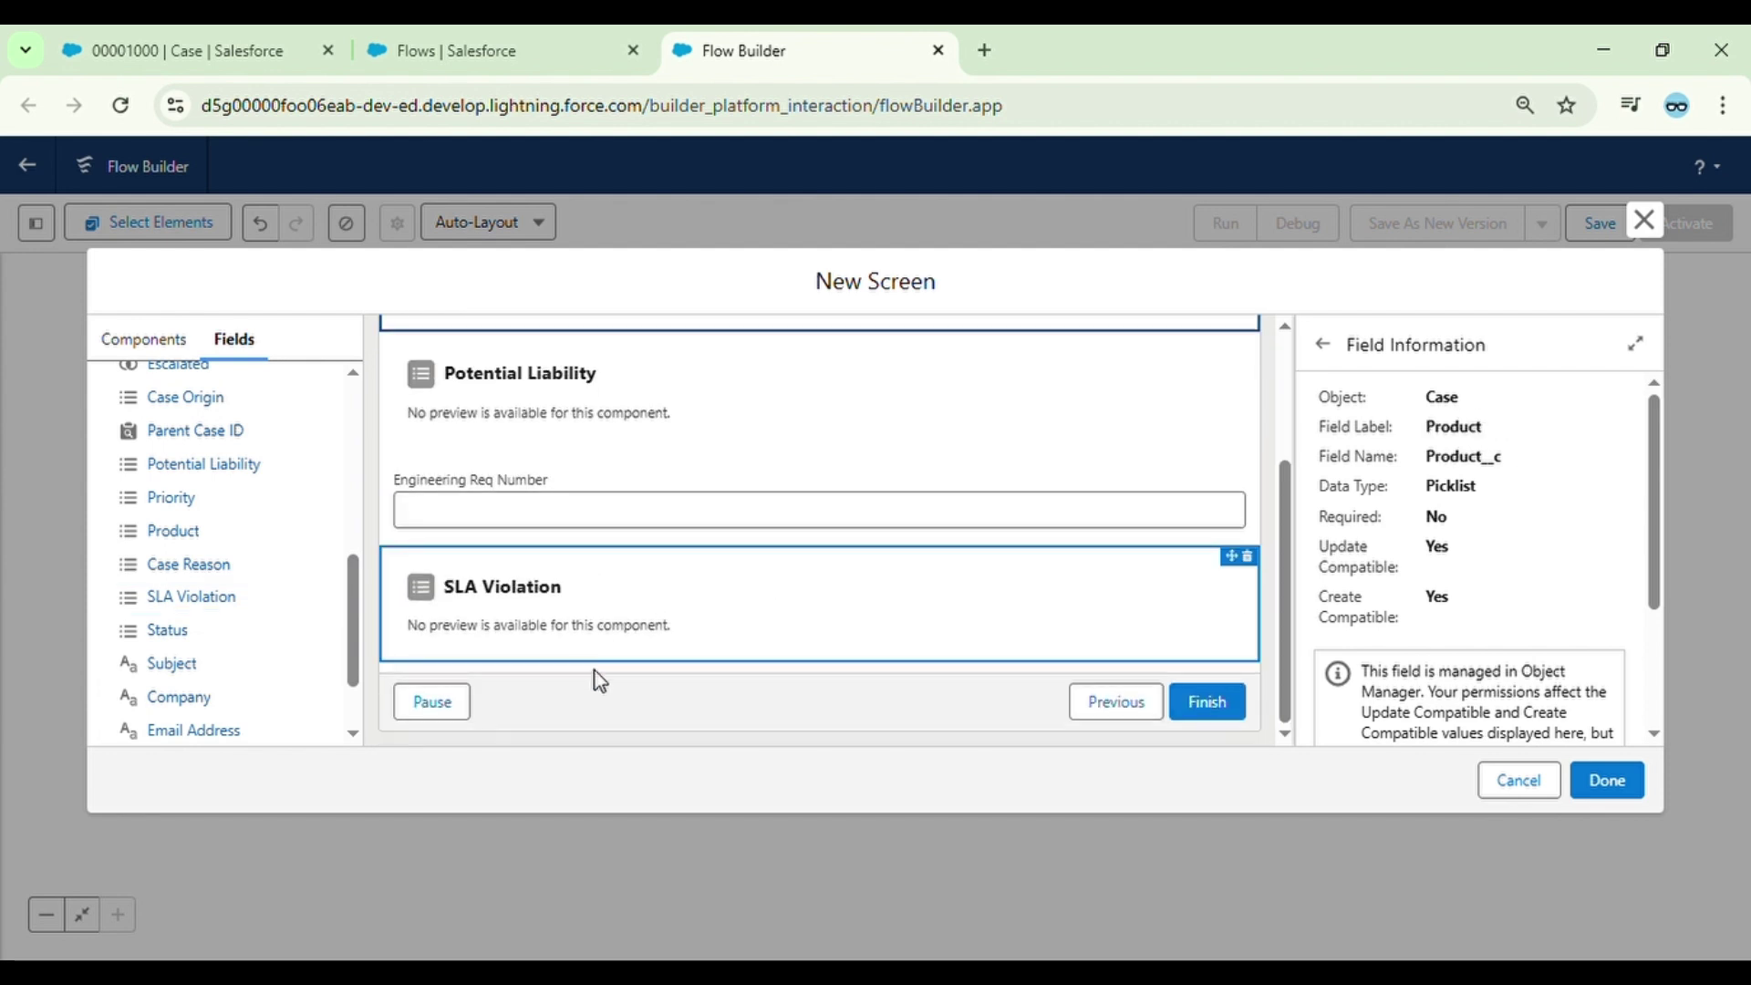
# - Configure the screen's footer to hide the Pause and Previous buttons
pyautogui.click(767, 706)
pyautogui.scroll(-2, 1416, 645)
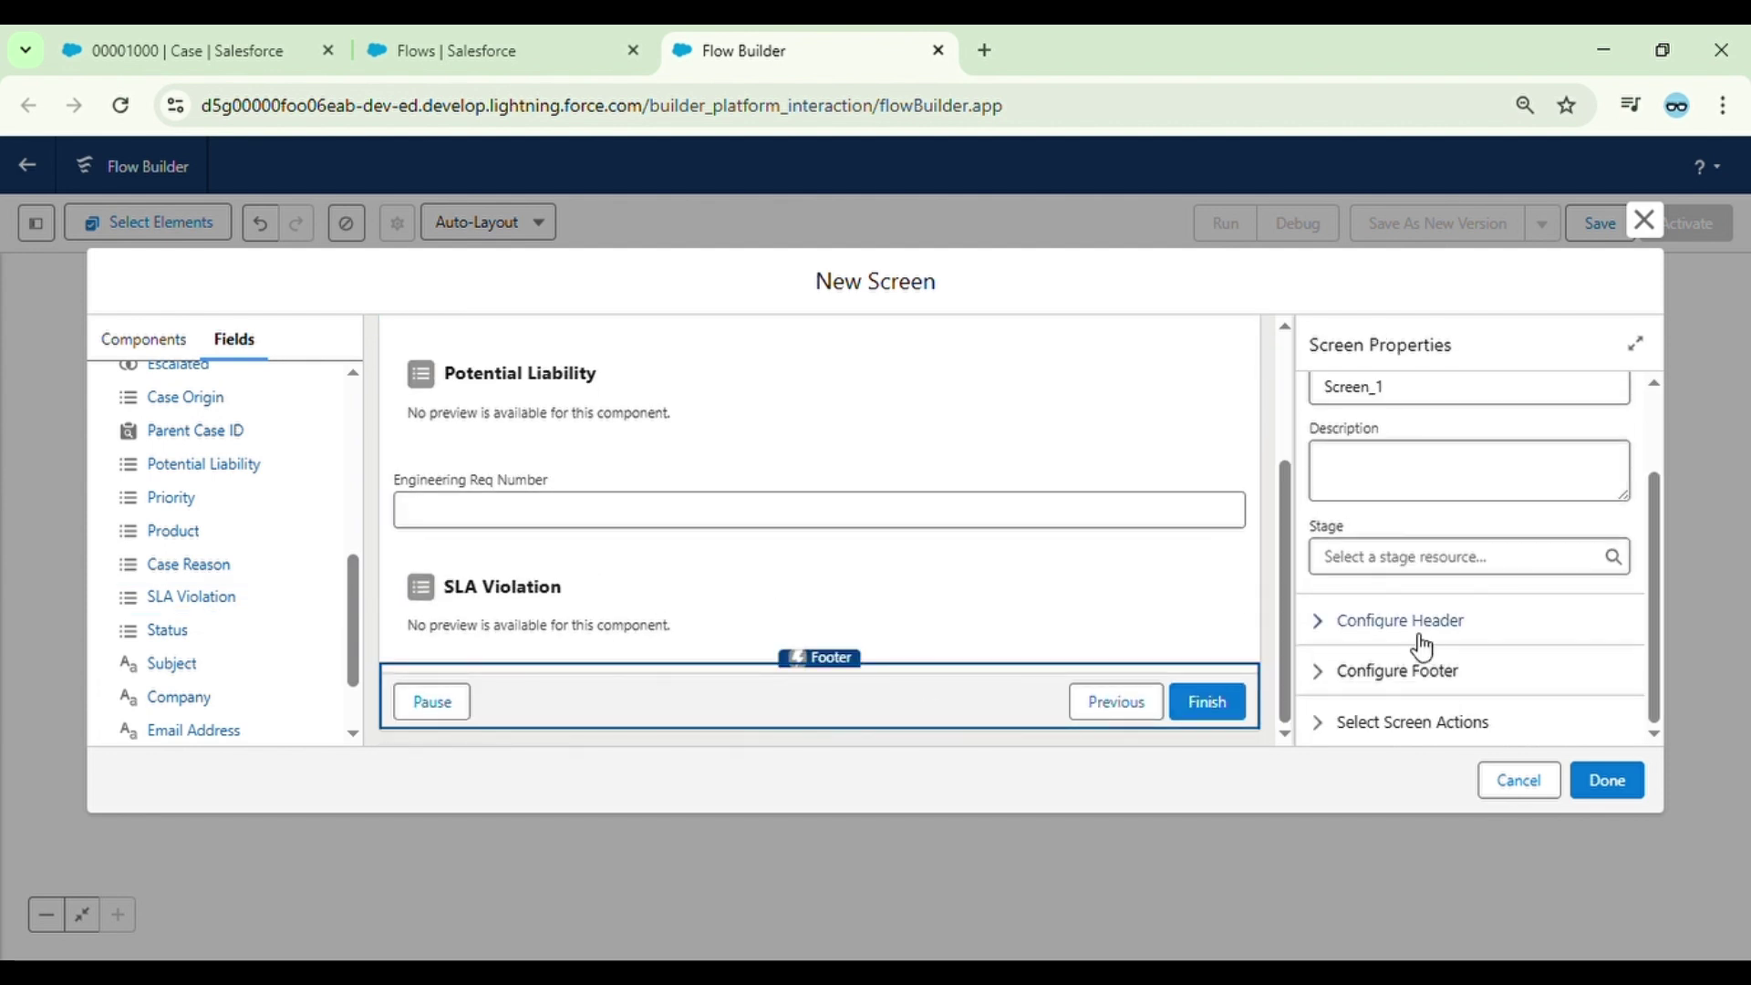
pyautogui.click(1333, 676)
pyautogui.scroll(-5, 1496, 643)
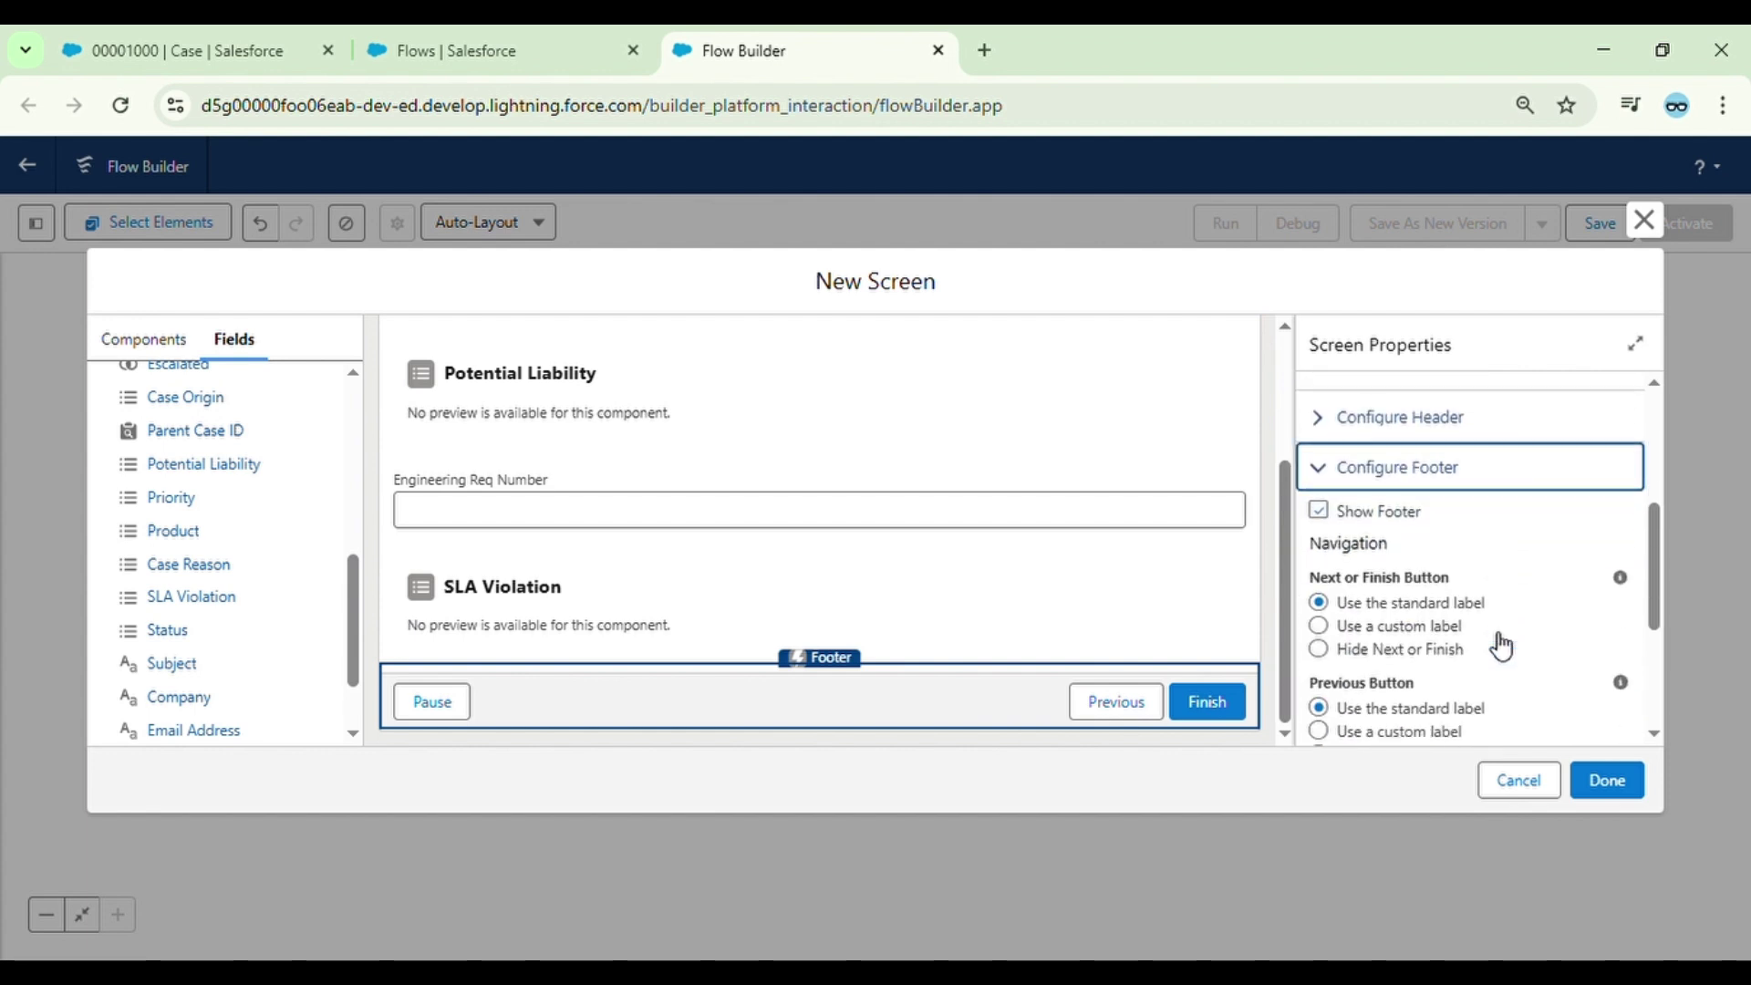
pyautogui.scroll(-1, 1491, 633)
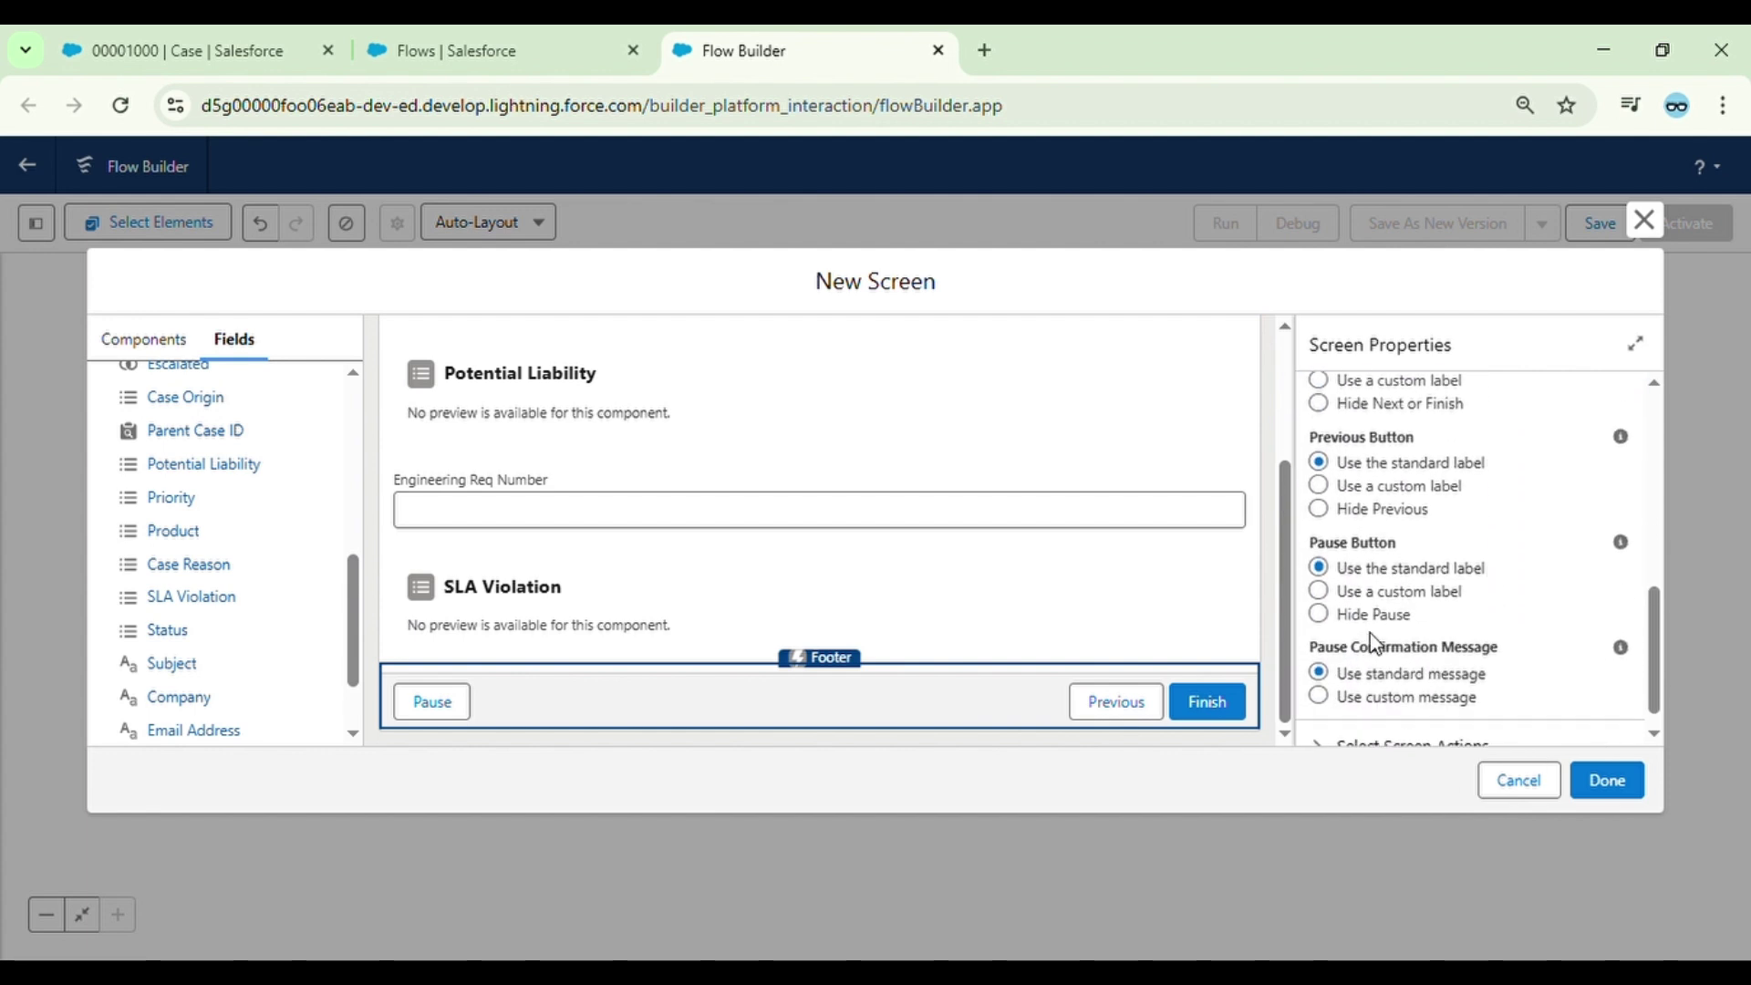
pyautogui.click(1319, 617)
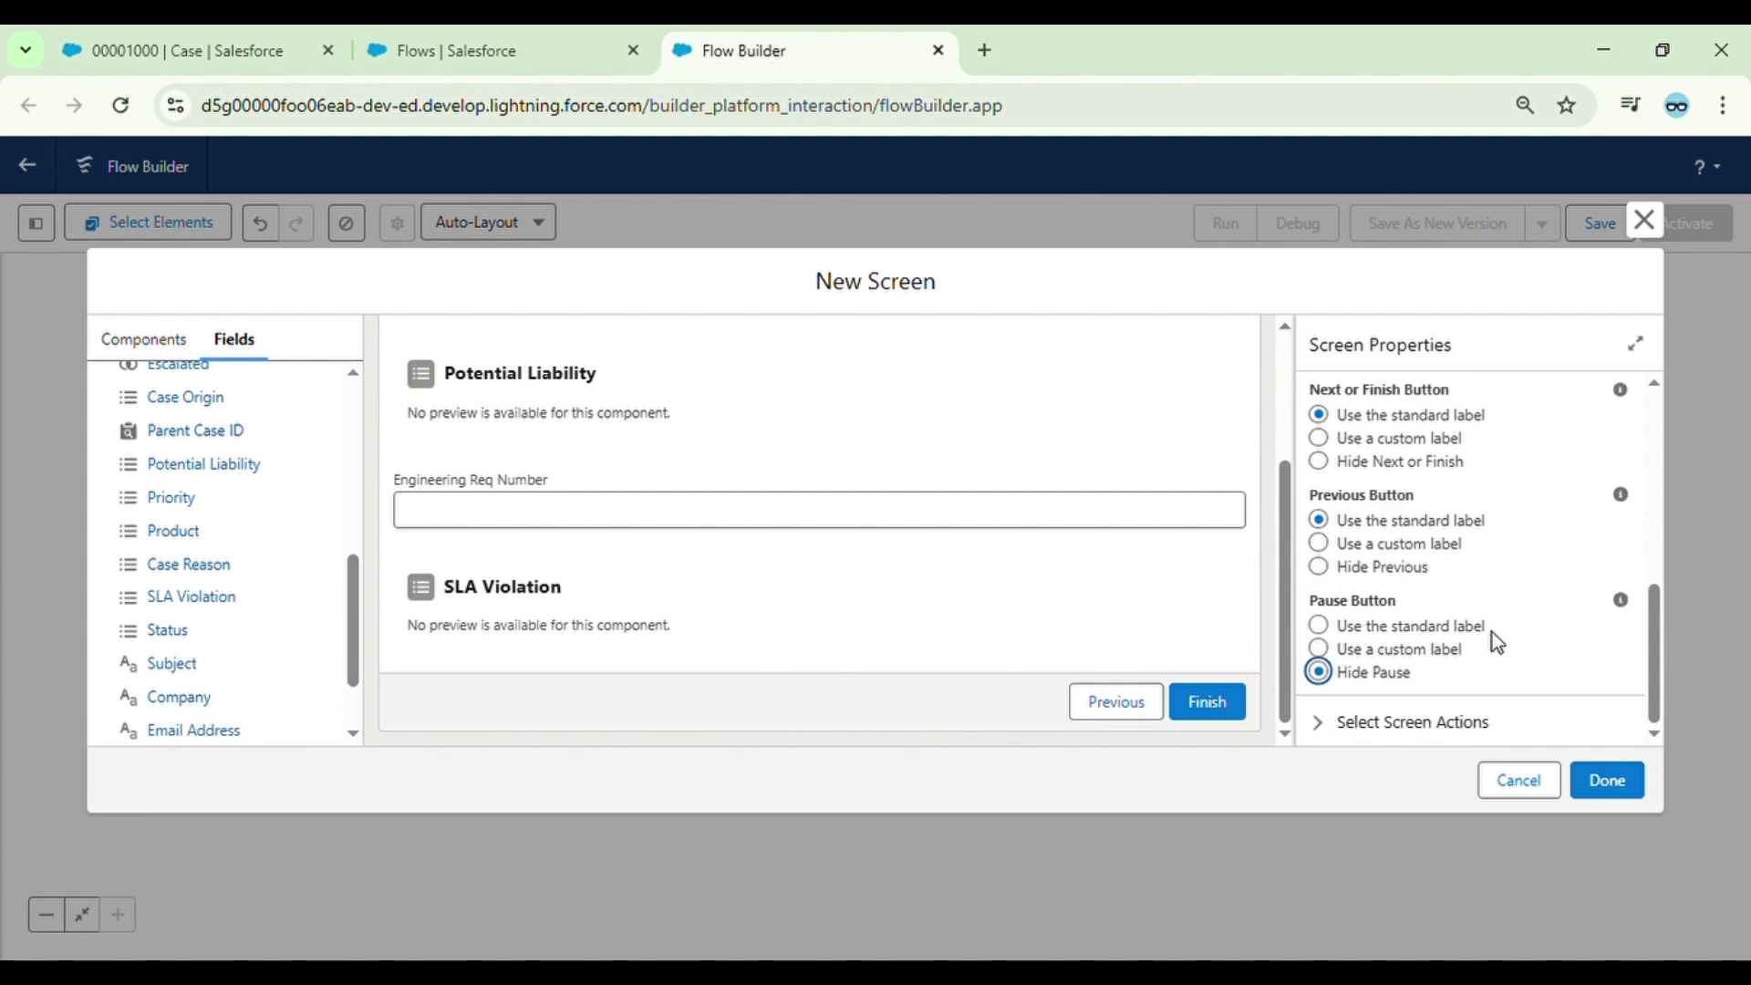
pyautogui.click(1326, 570)
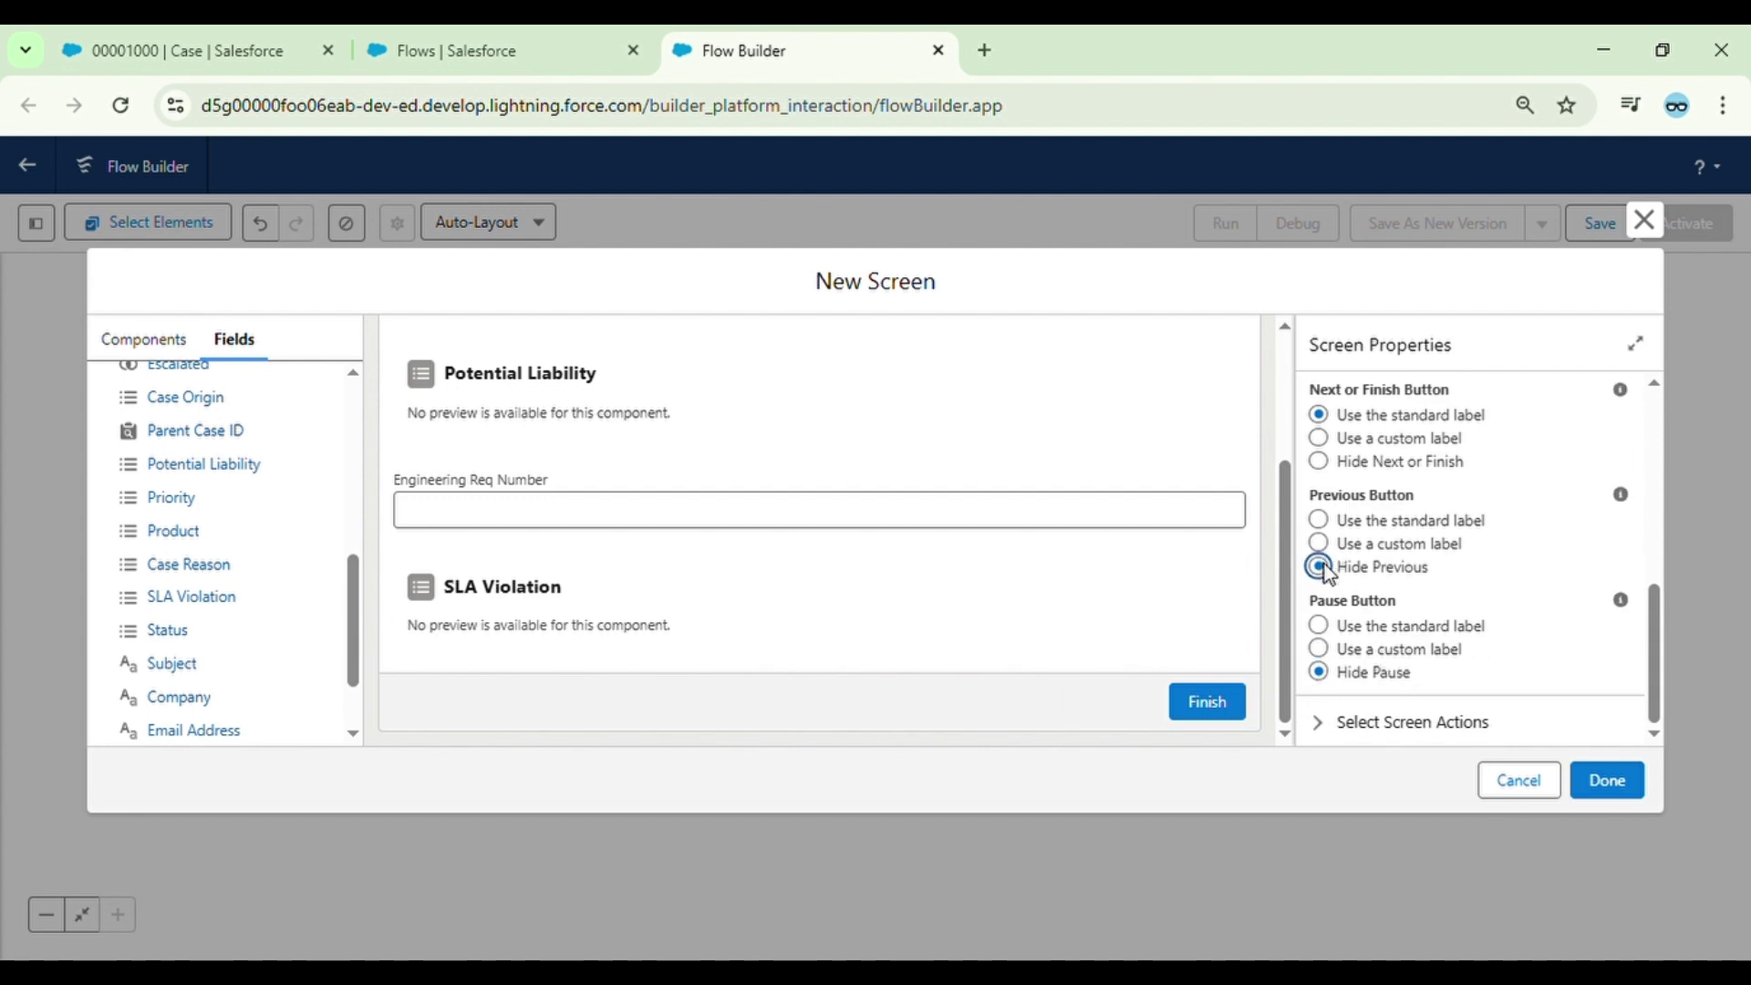
# - Give the footer's Next or Finish button the custom label "Update" and finish the screen's configuration
pyautogui.click(1319, 439)
pyautogui.click(1388, 542)
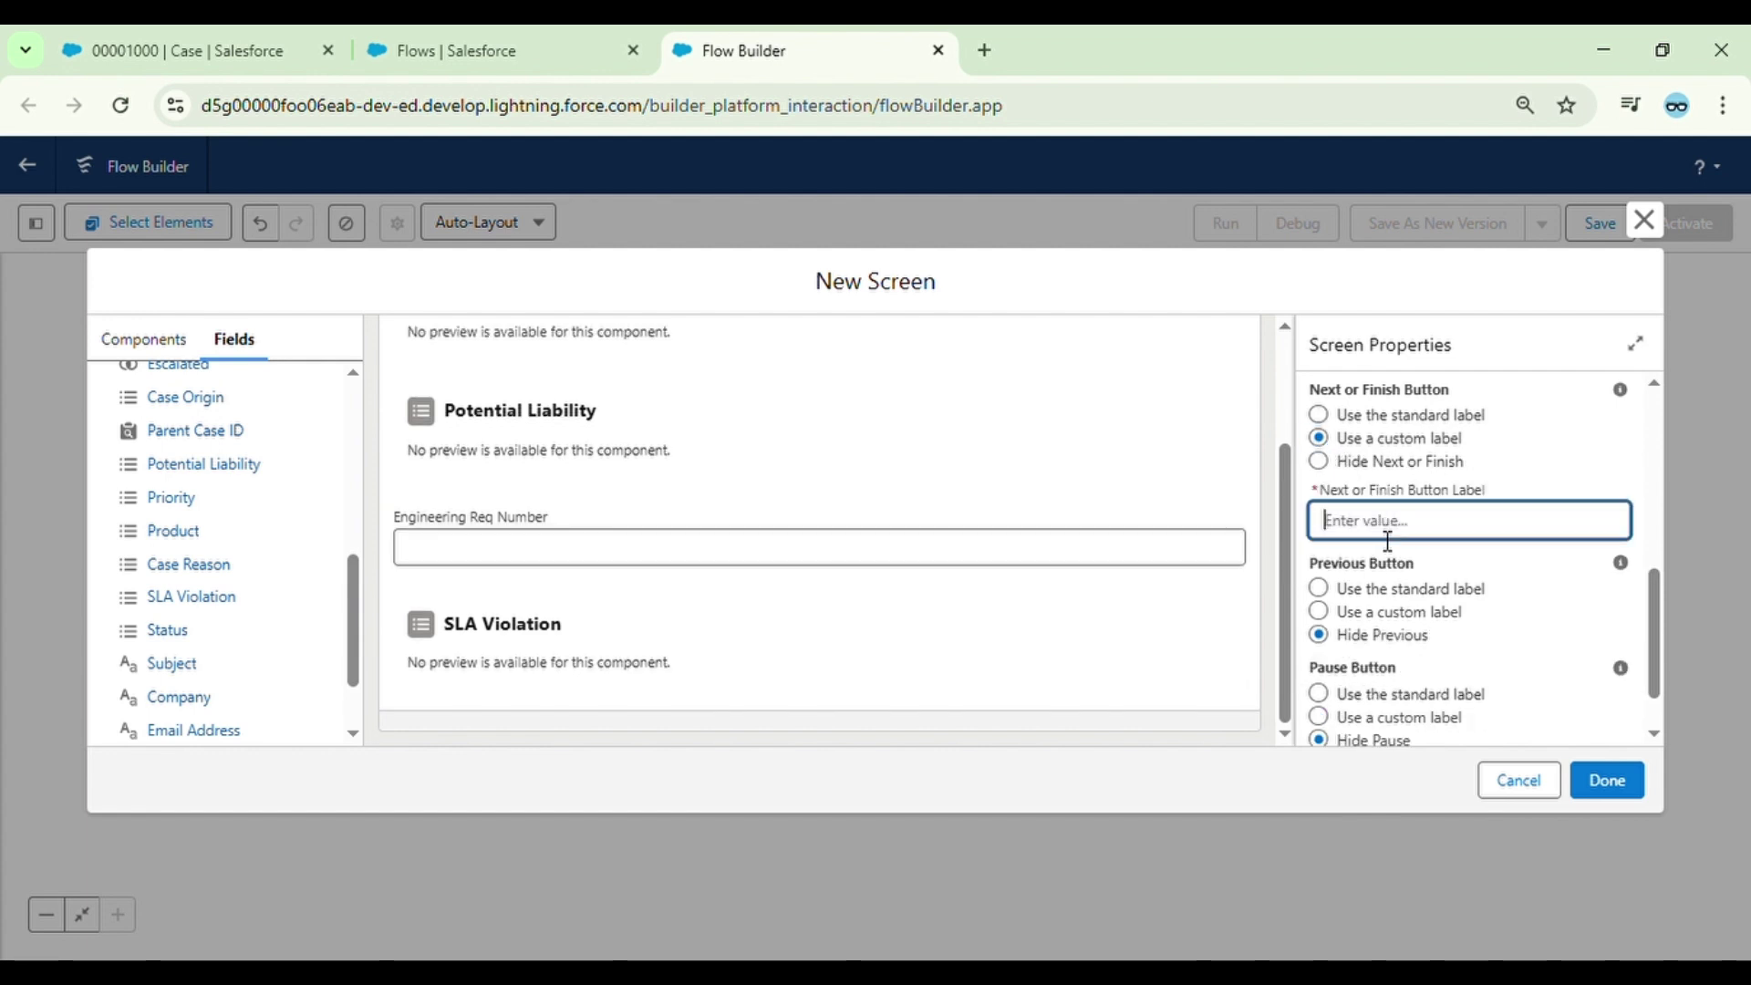
pyautogui.write('Update')
pyautogui.click(1610, 449)
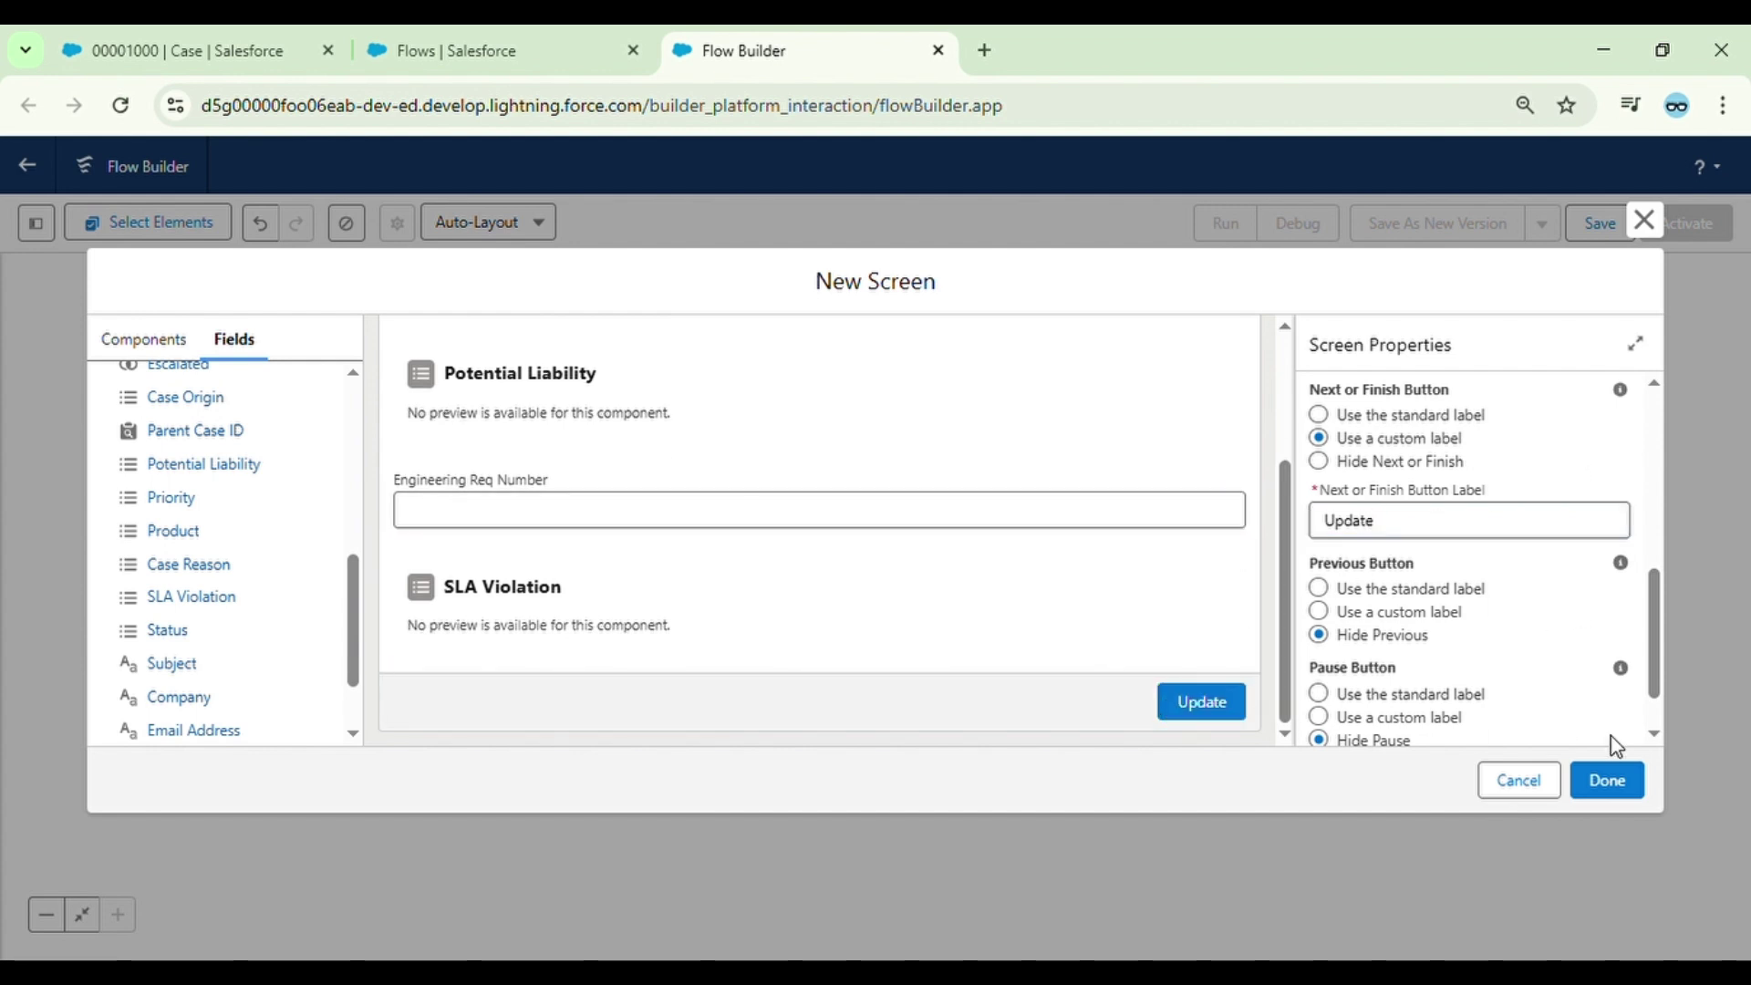
pyautogui.click(1609, 779)
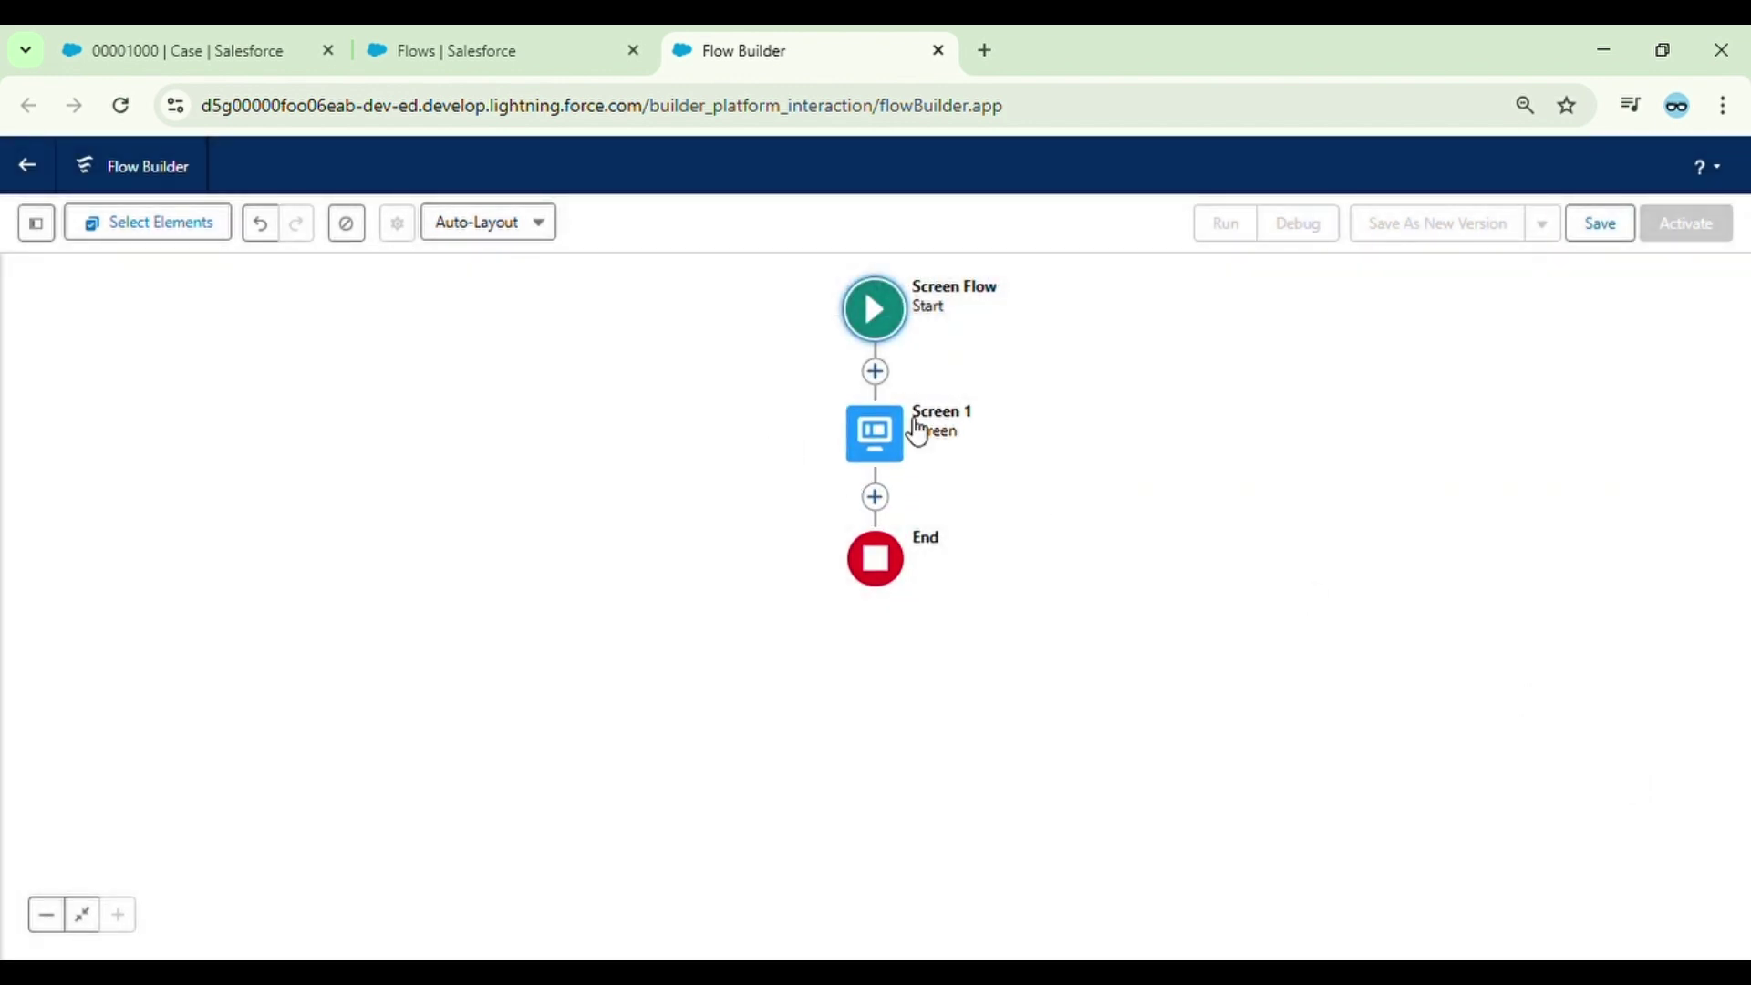
# - Add an Update Records element after Screen 1, labelled "Update Case Record", with caseId as the record to update
pyautogui.click(876, 498)
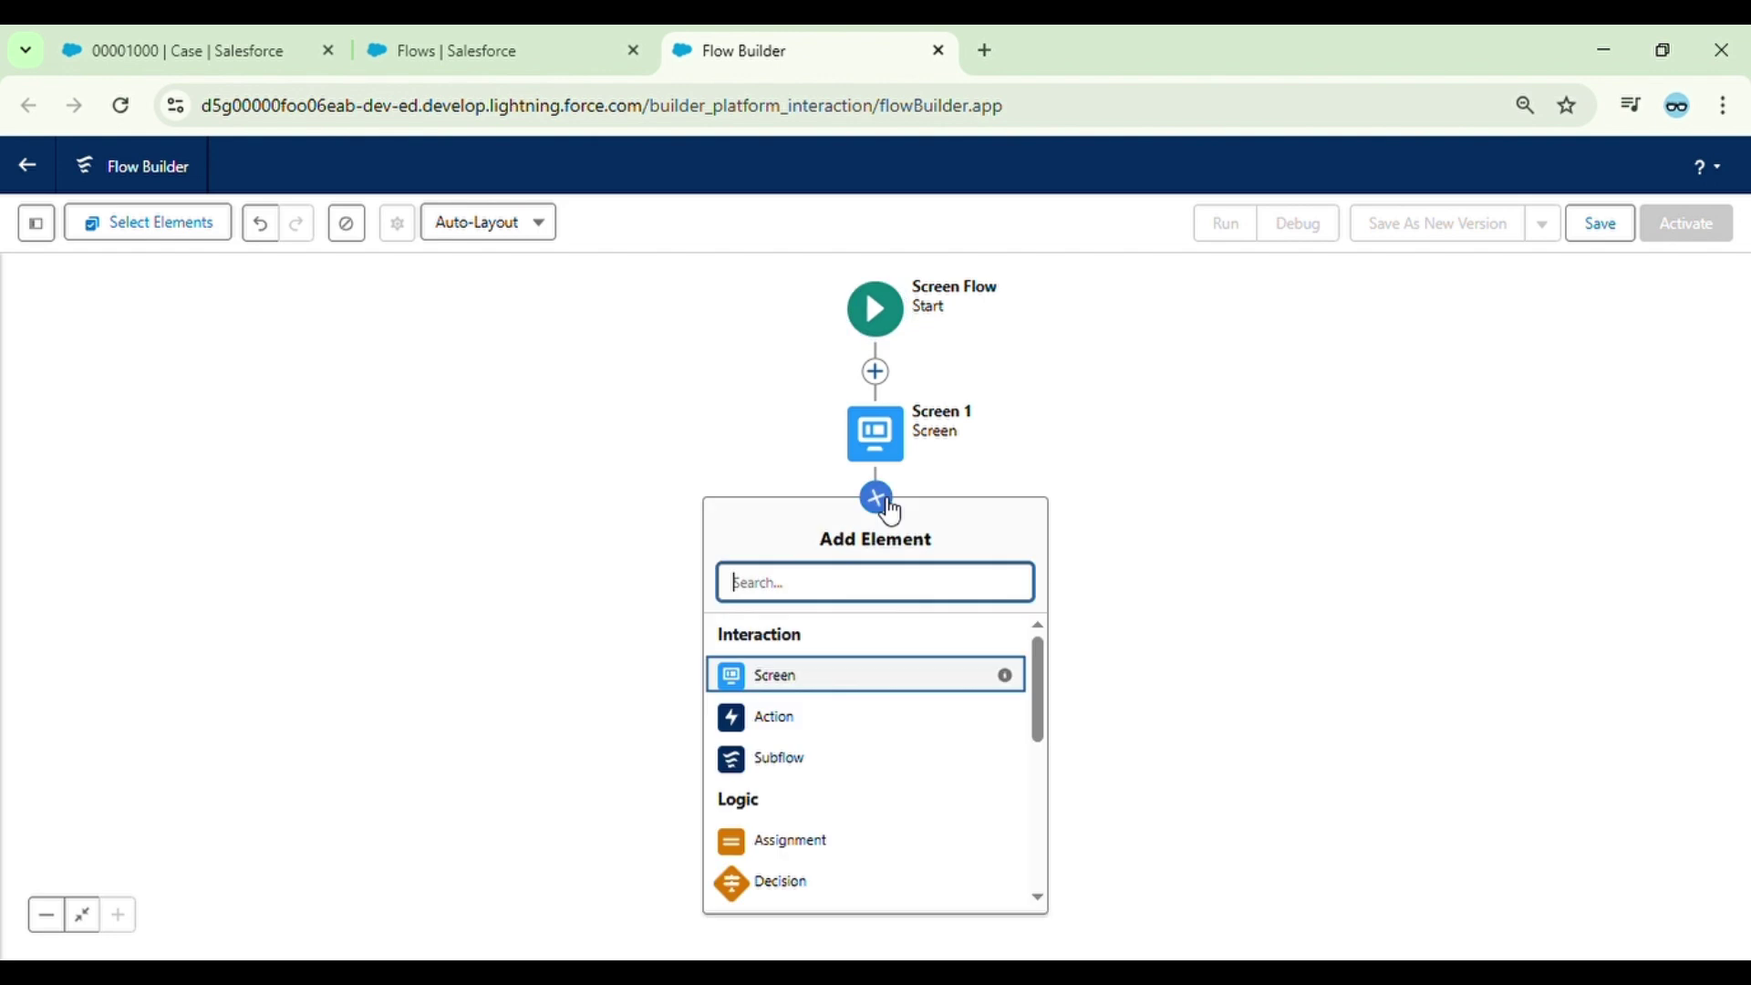
pyautogui.write('upda')
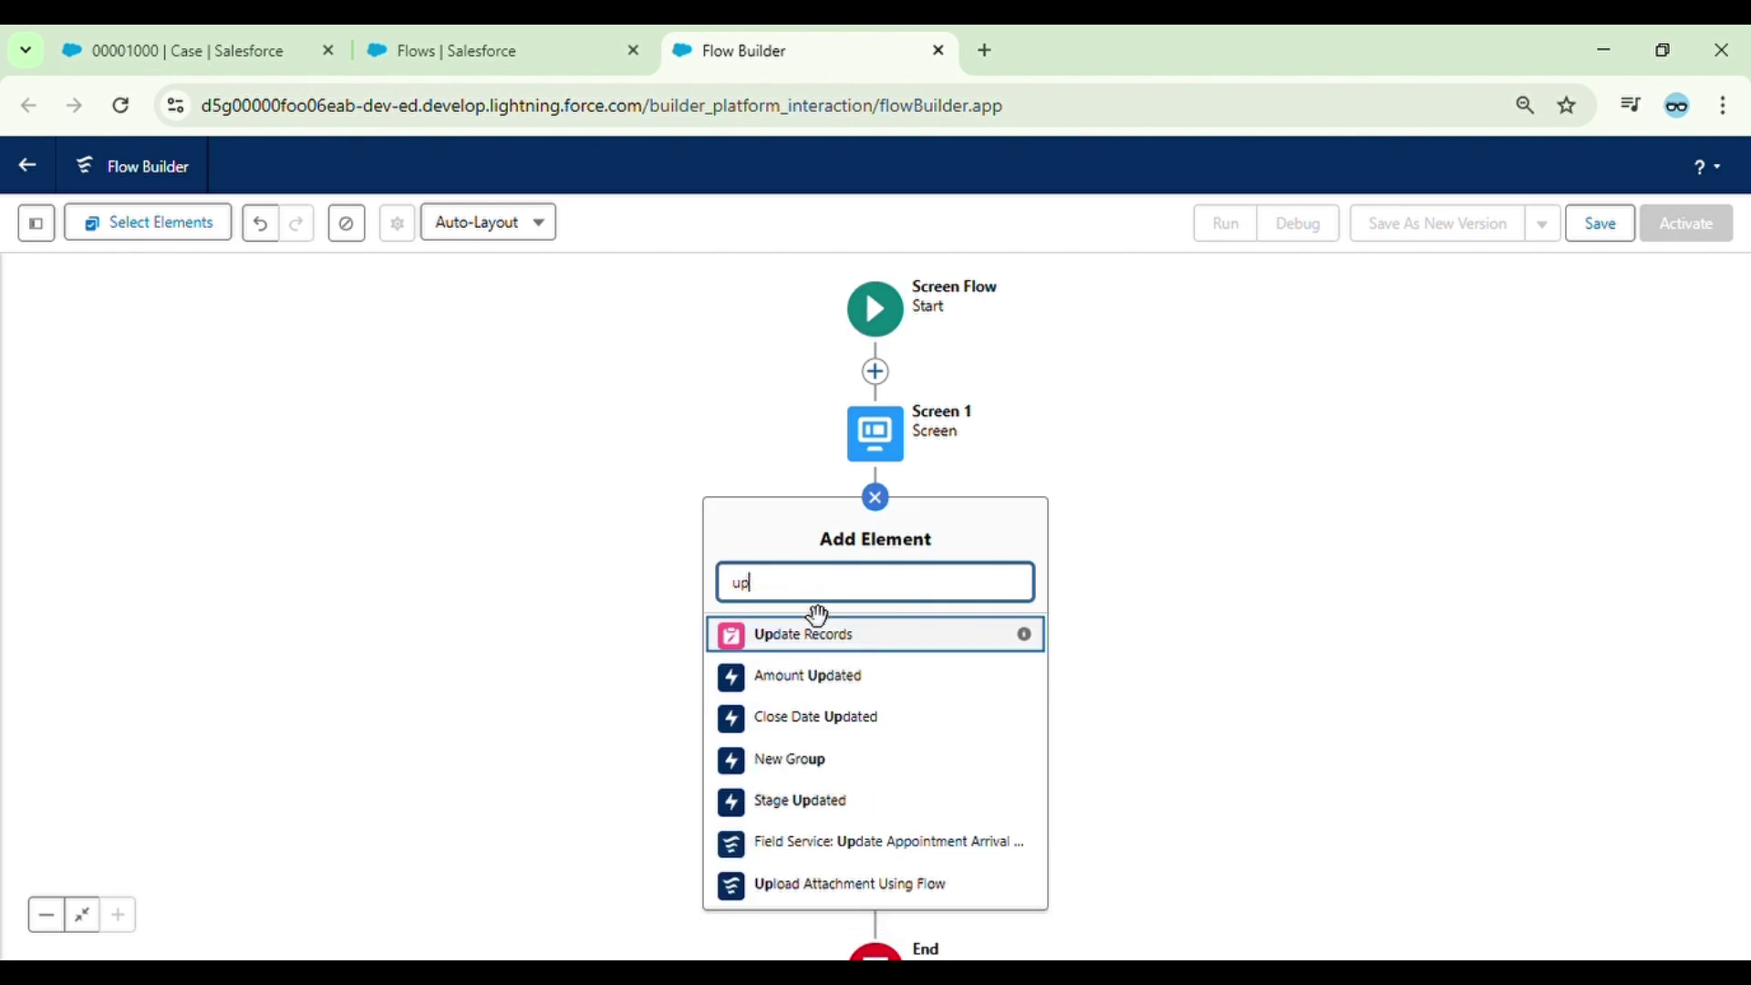
pyautogui.click(844, 654)
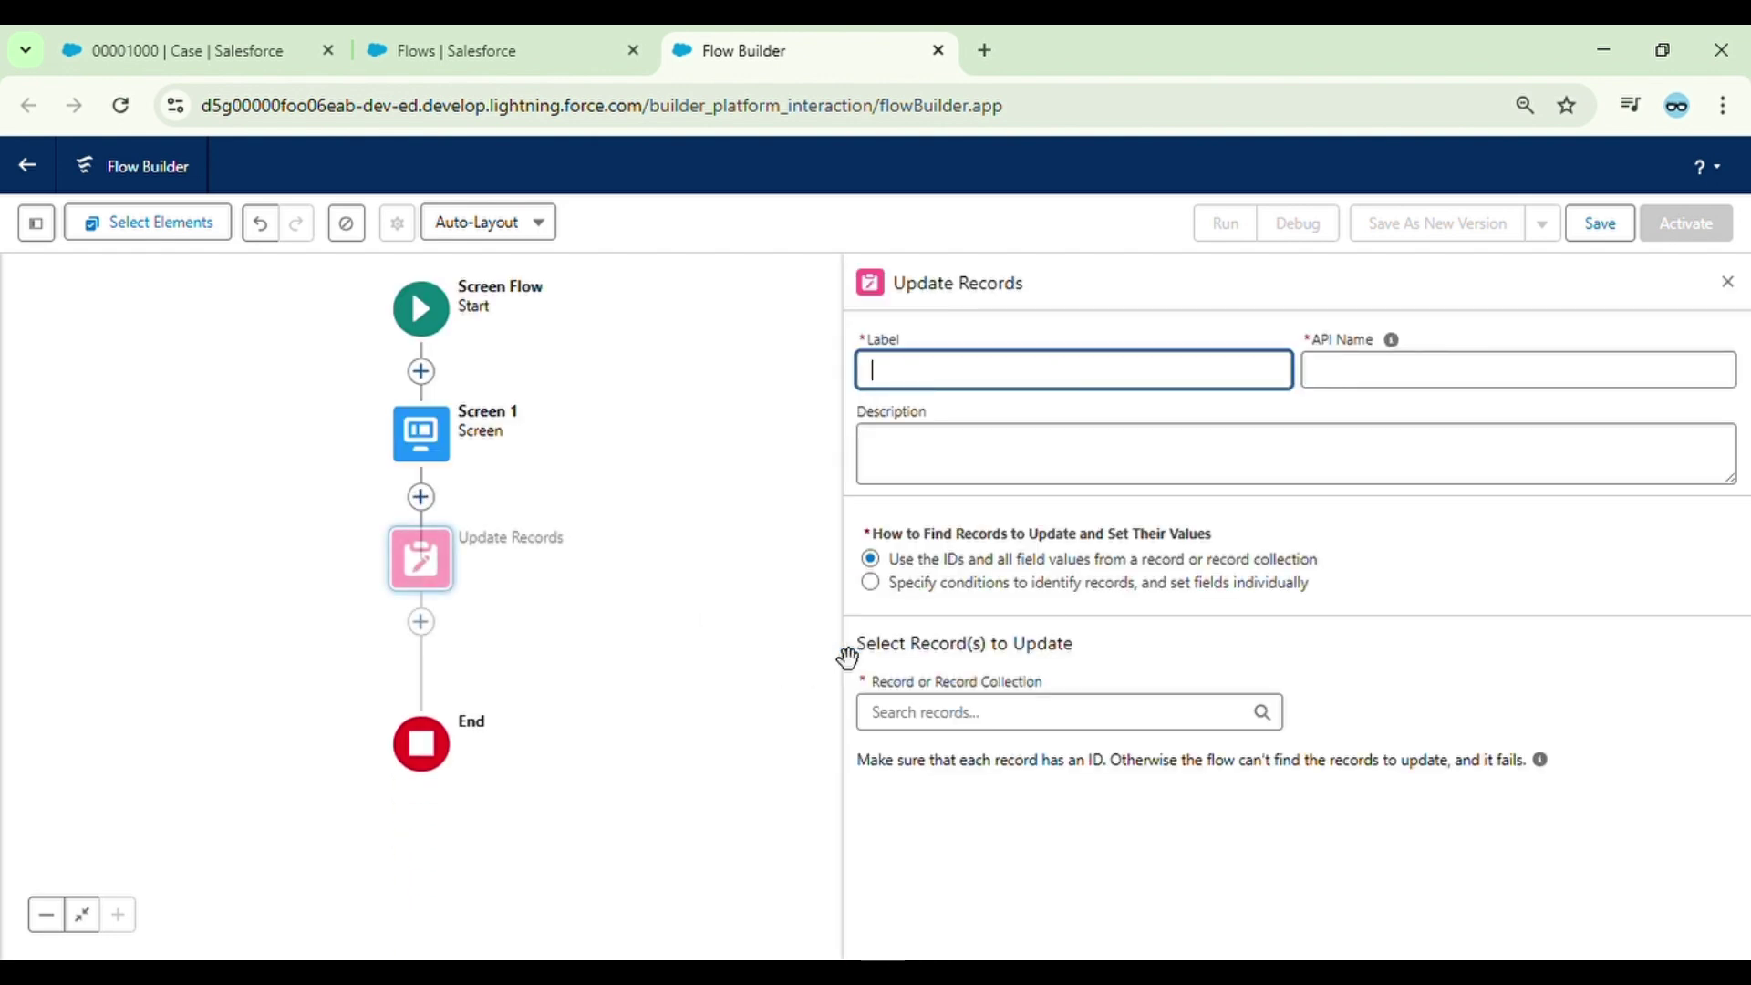
pyautogui.write('Upda')
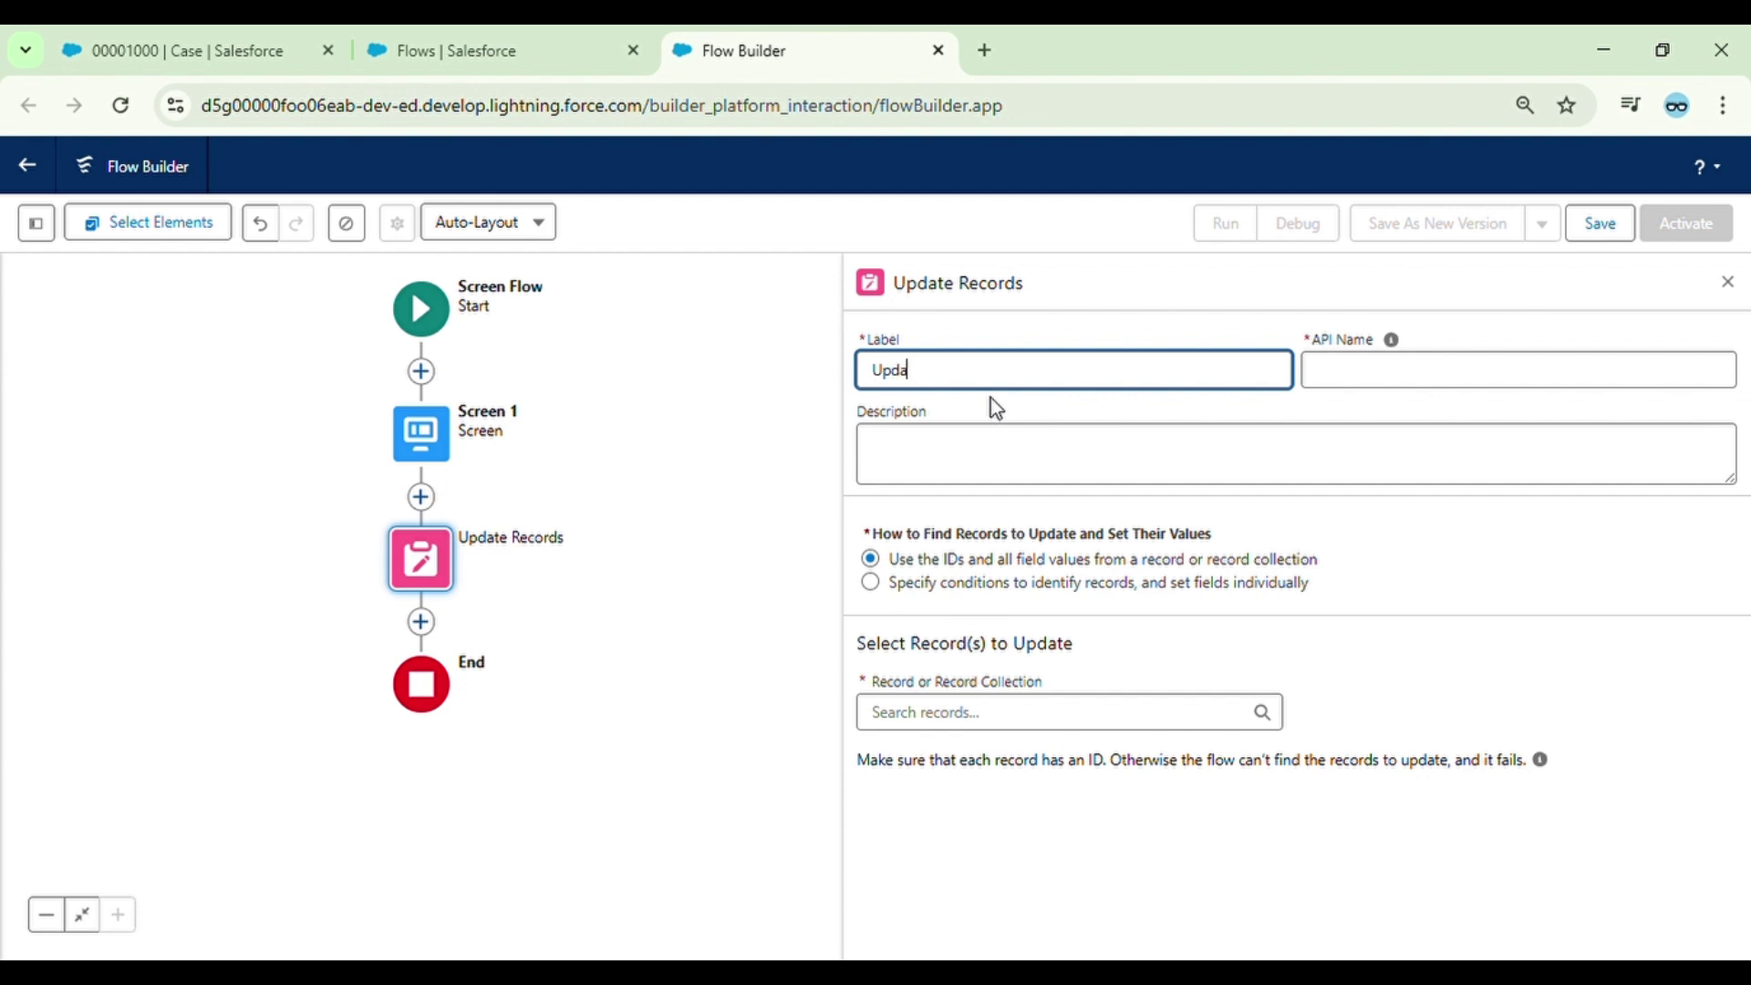
pyautogui.write('te Case Record')
pyautogui.doubleClick(1065, 410)
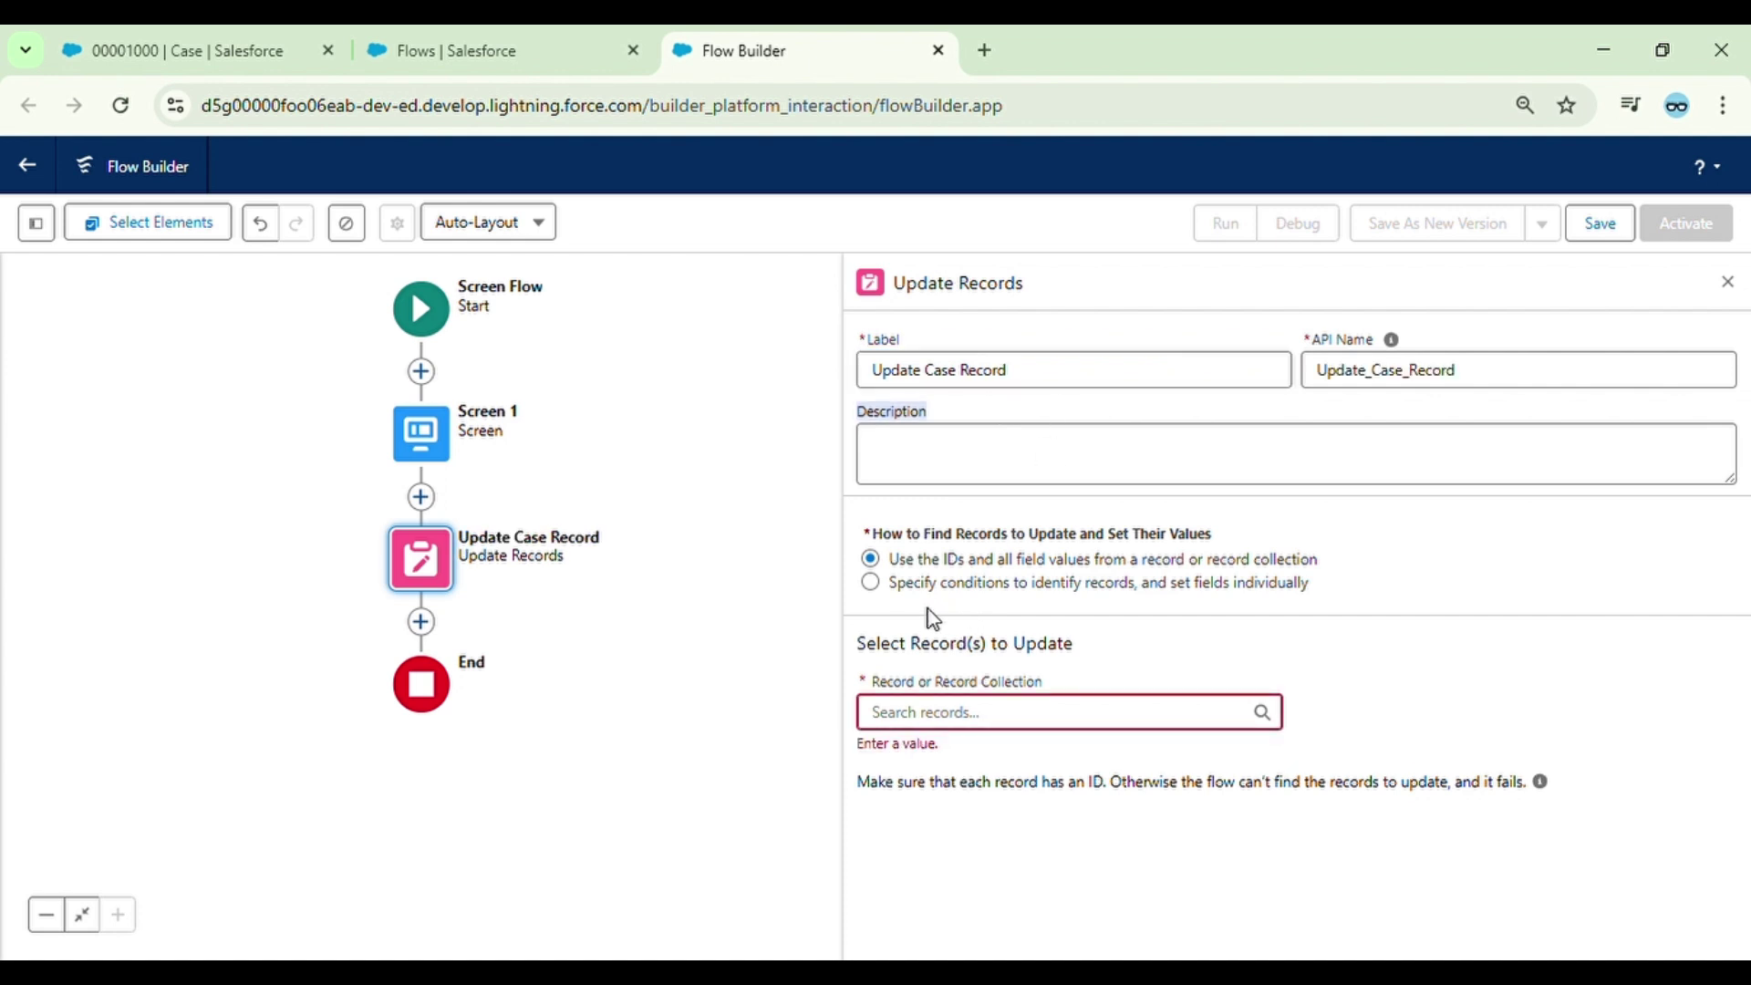
pyautogui.click(973, 713)
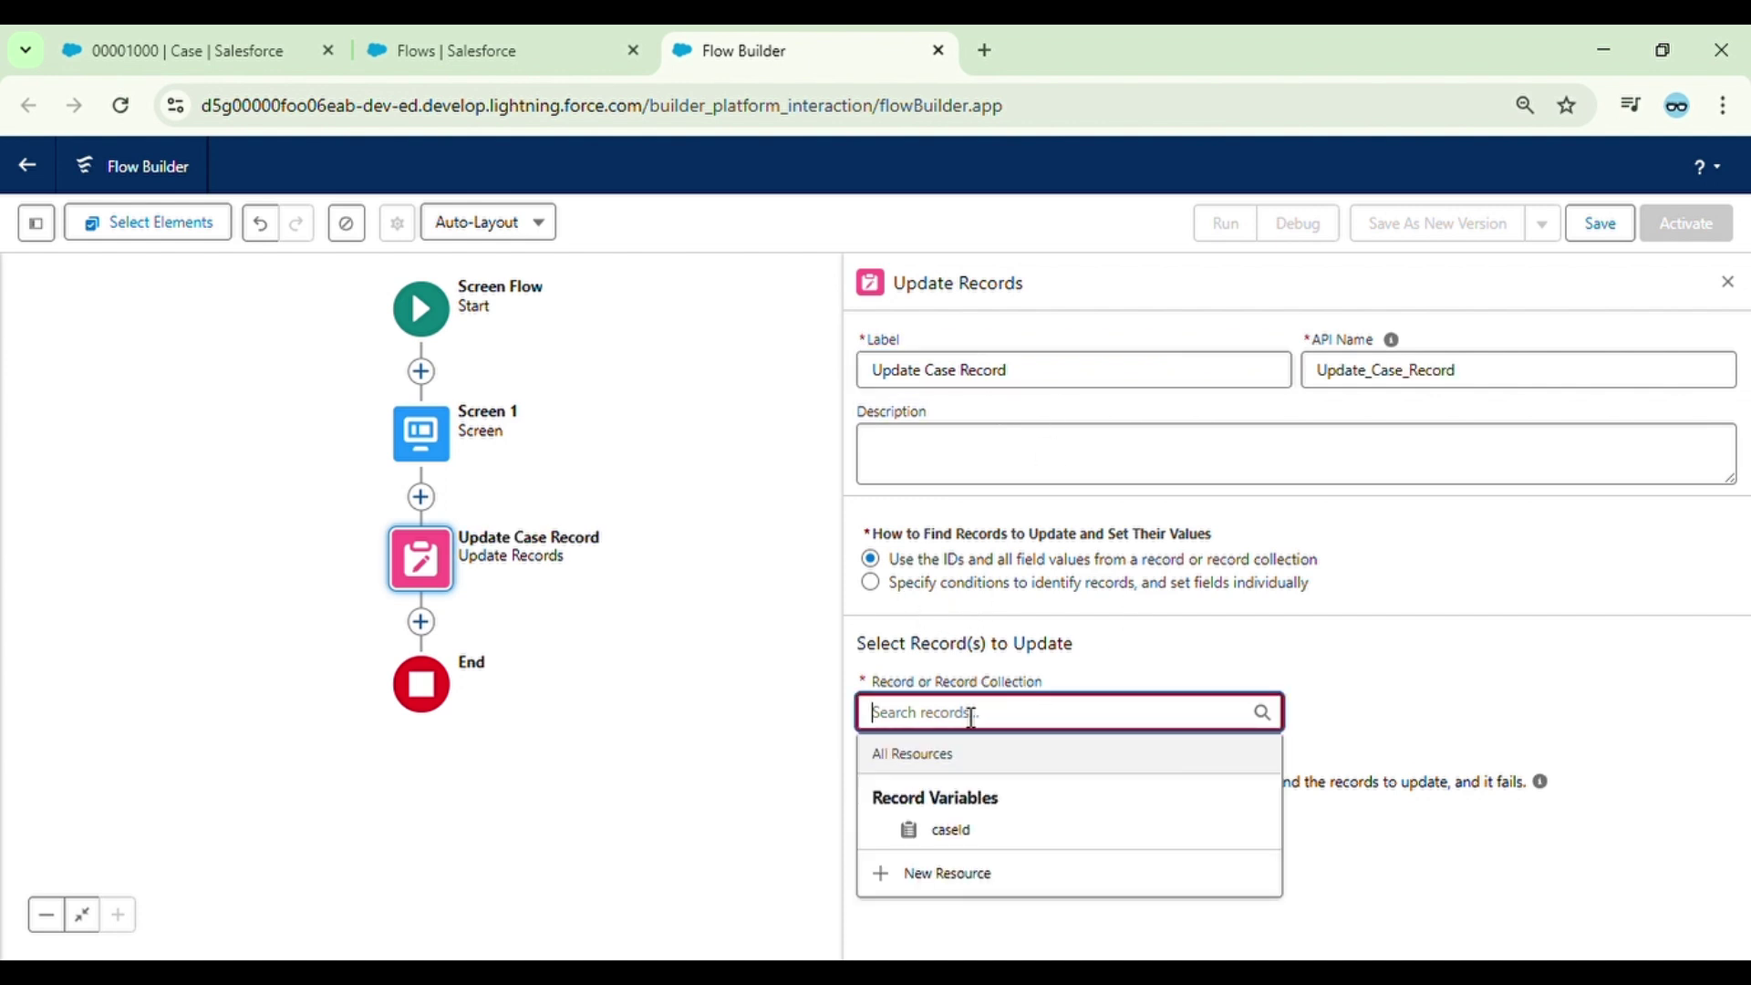
pyautogui.click(969, 832)
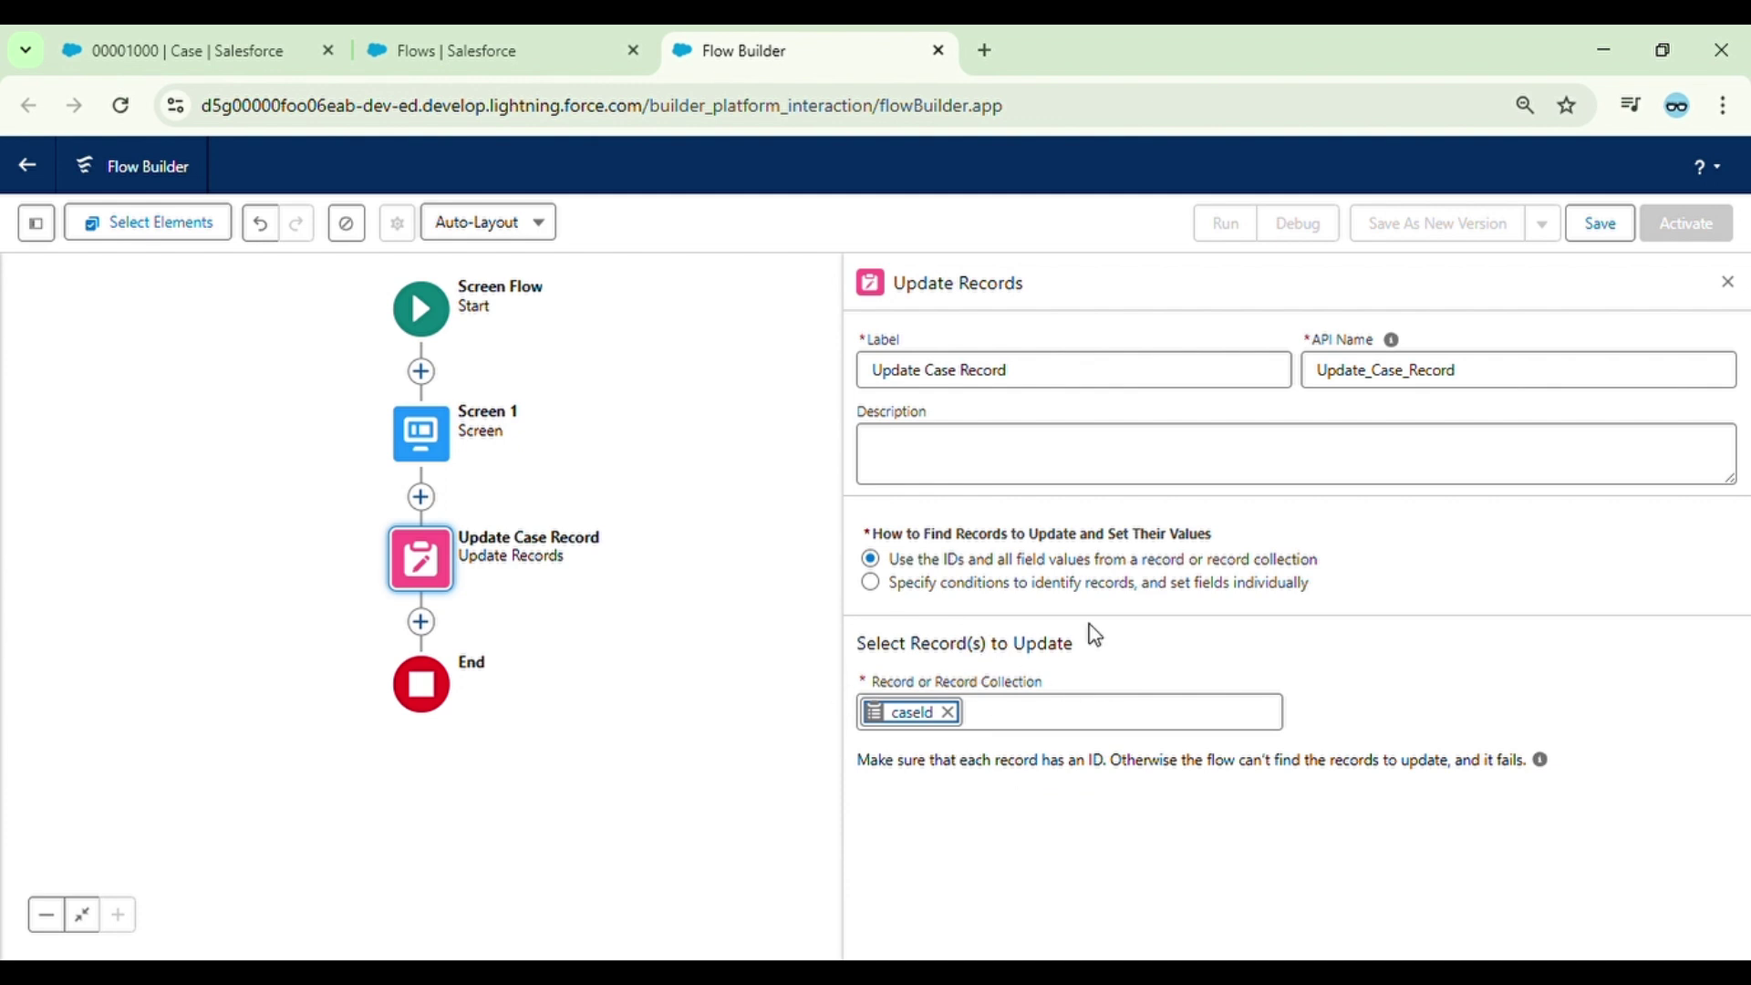
# - Save the flow with the label "Update Case" and activate it
pyautogui.click(1609, 226)
pyautogui.click(720, 477)
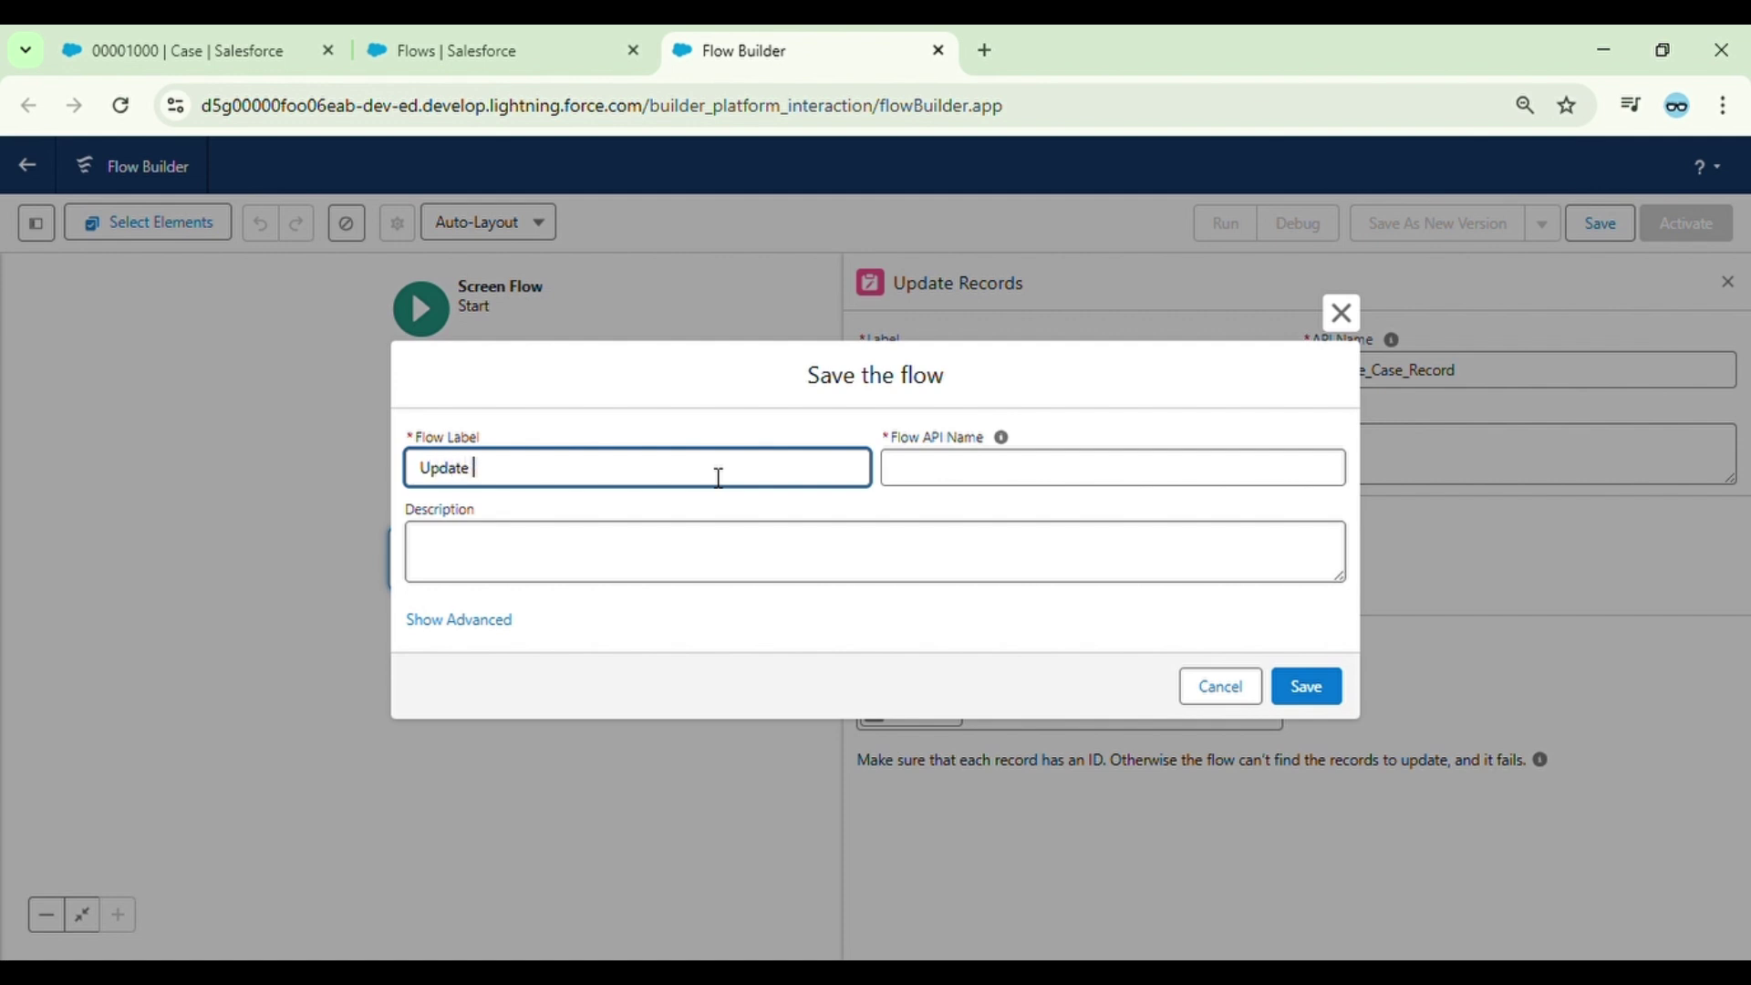
pyautogui.click(765, 516)
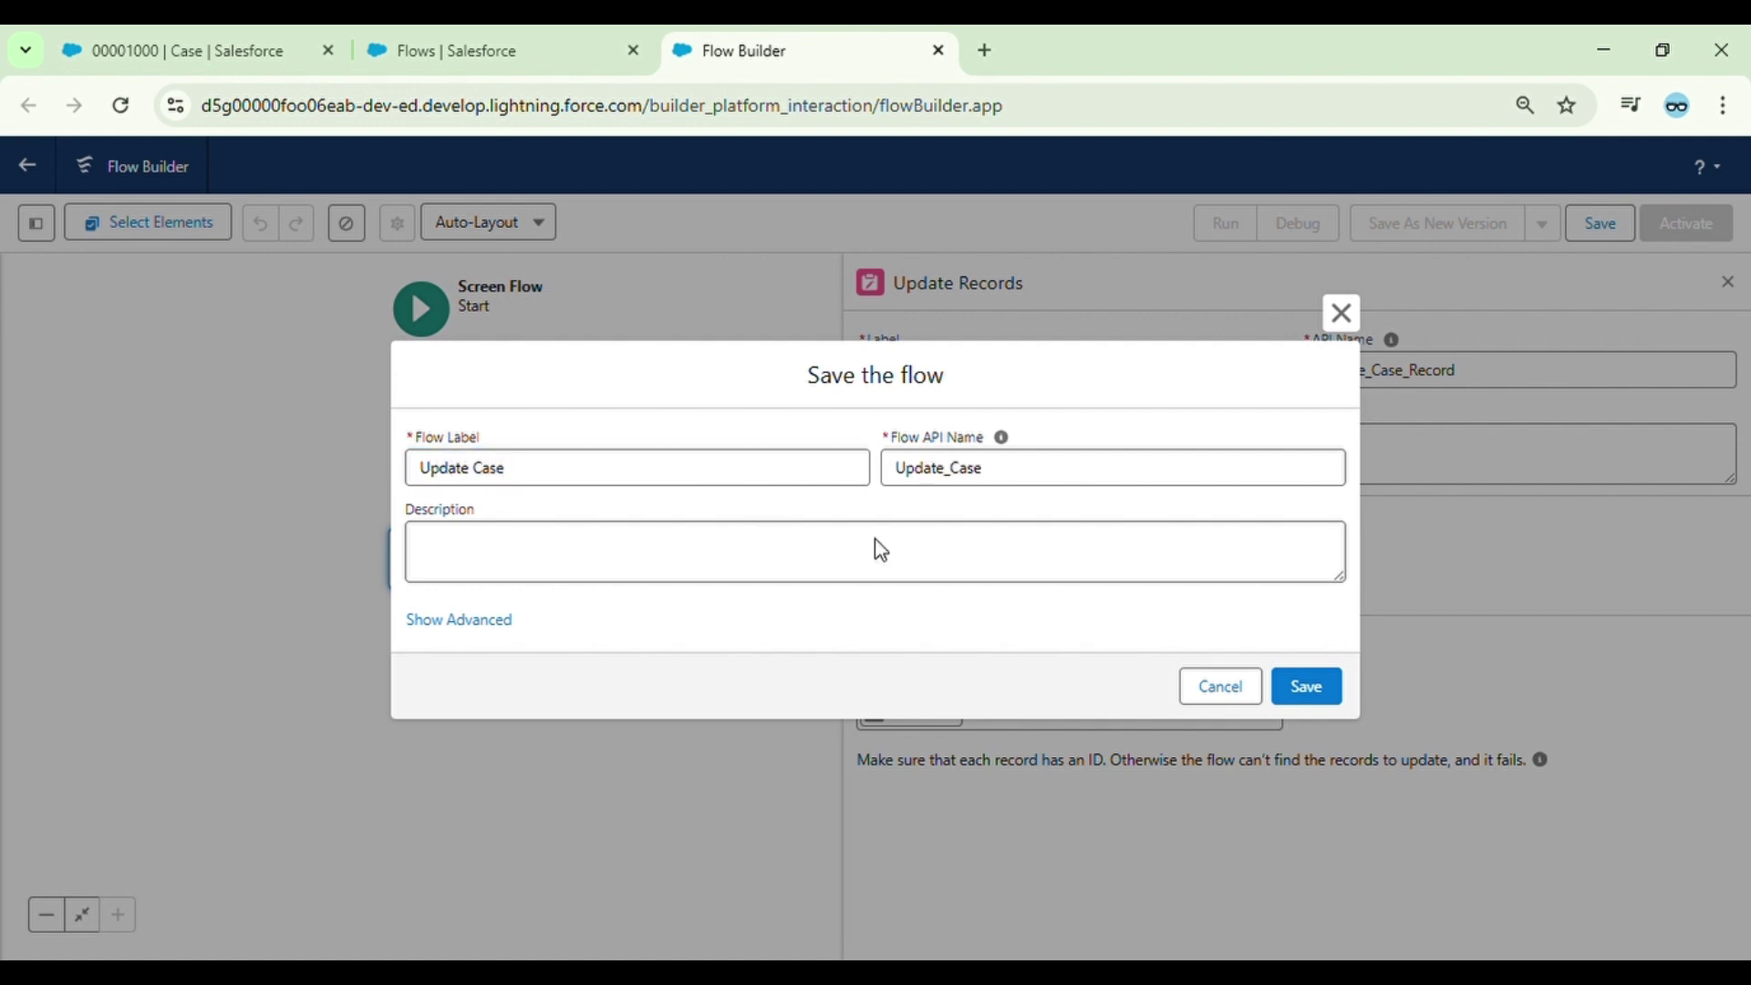
pyautogui.click(1320, 691)
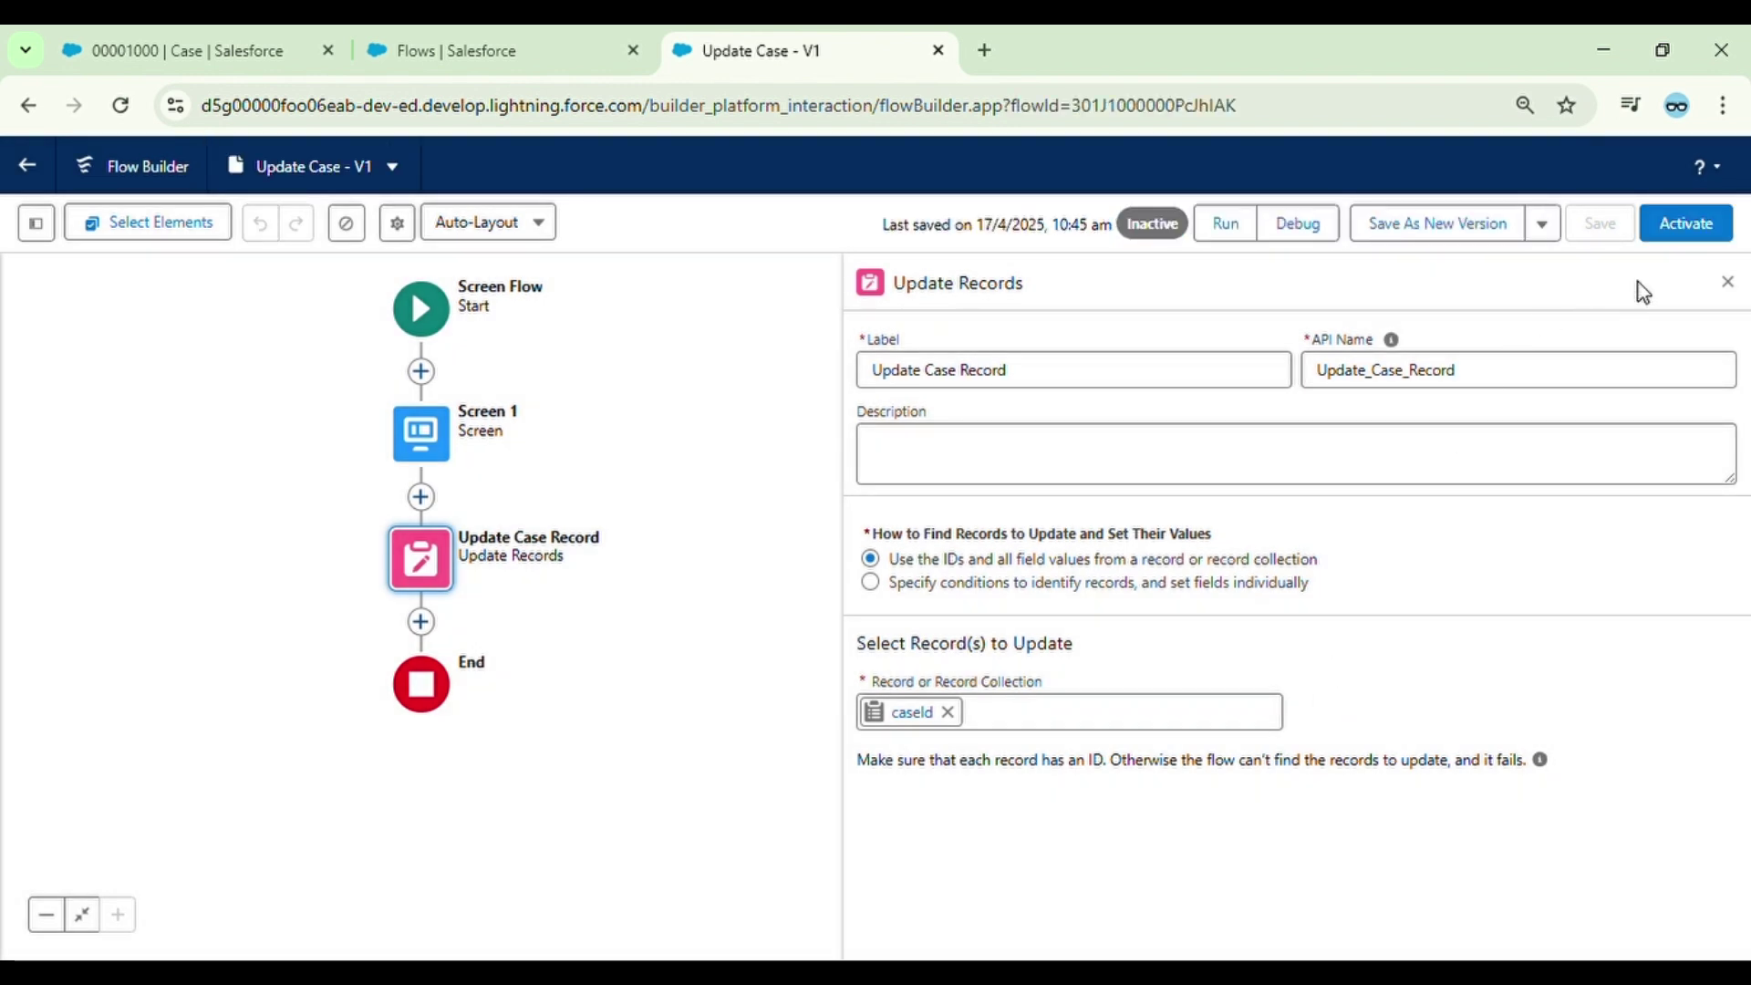
pyautogui.click(1689, 228)
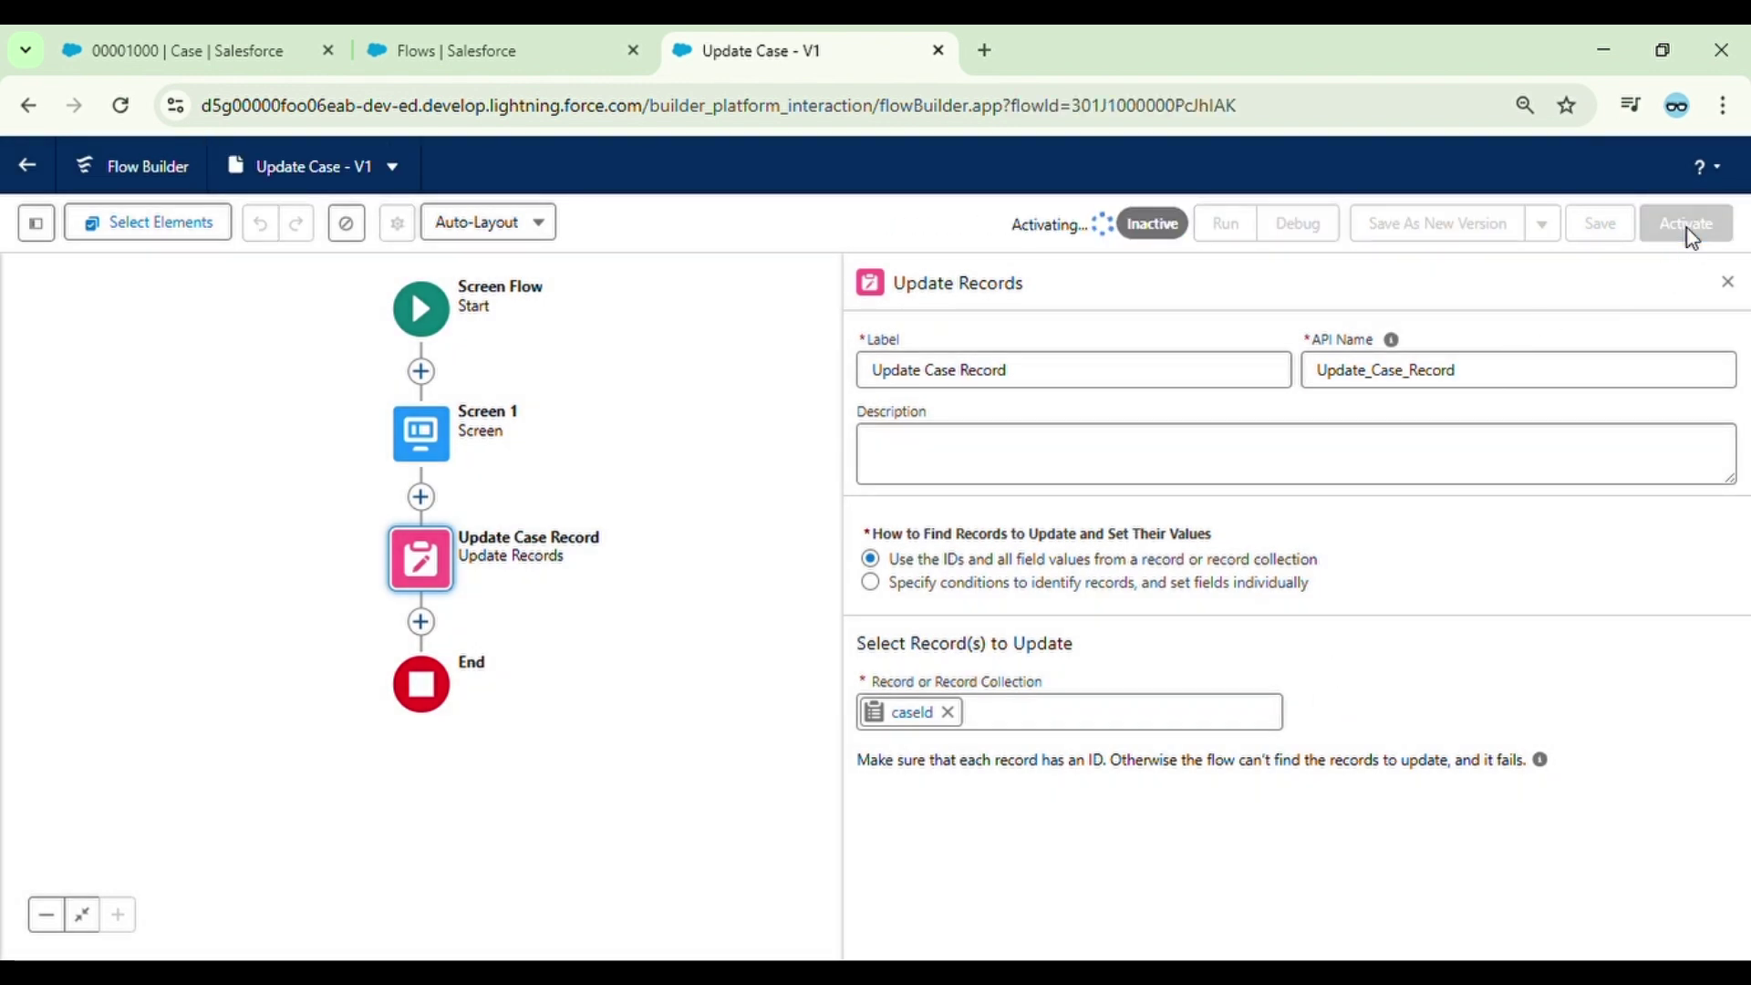
# - Open the case's record page for editing in Lightning App Builder and add a Flow component above the Related section
pyautogui.click(216, 38)
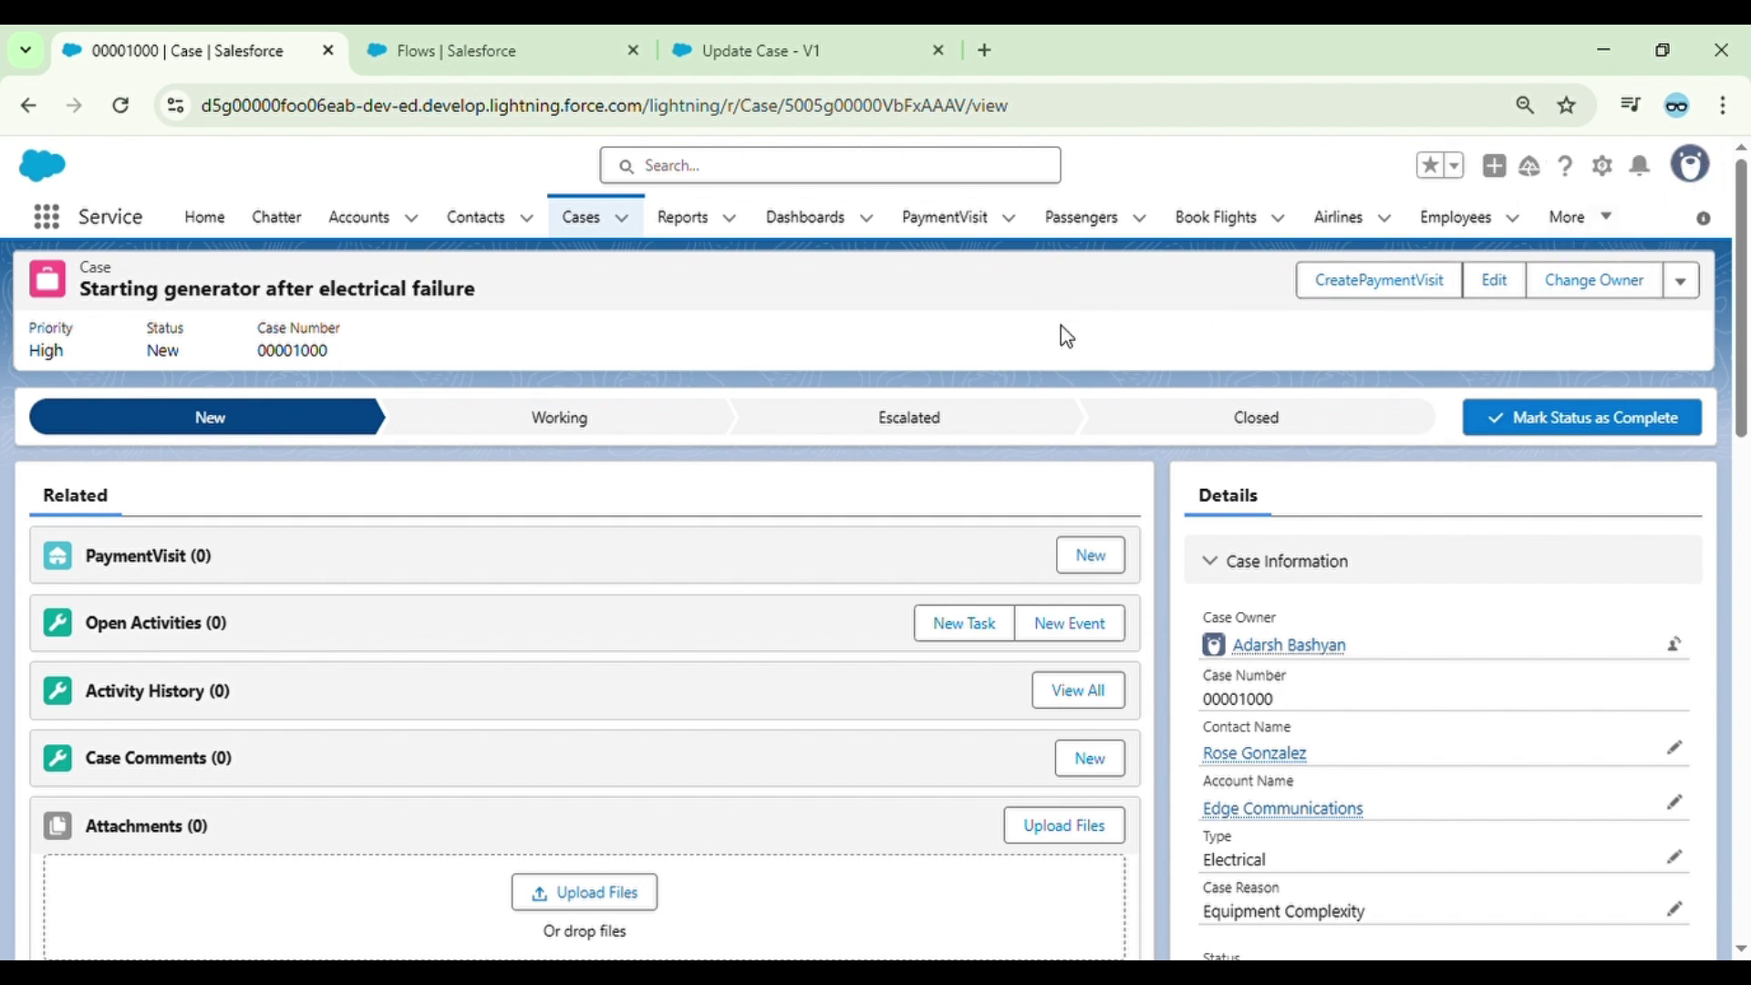
pyautogui.click(1602, 165)
pyautogui.click(1475, 457)
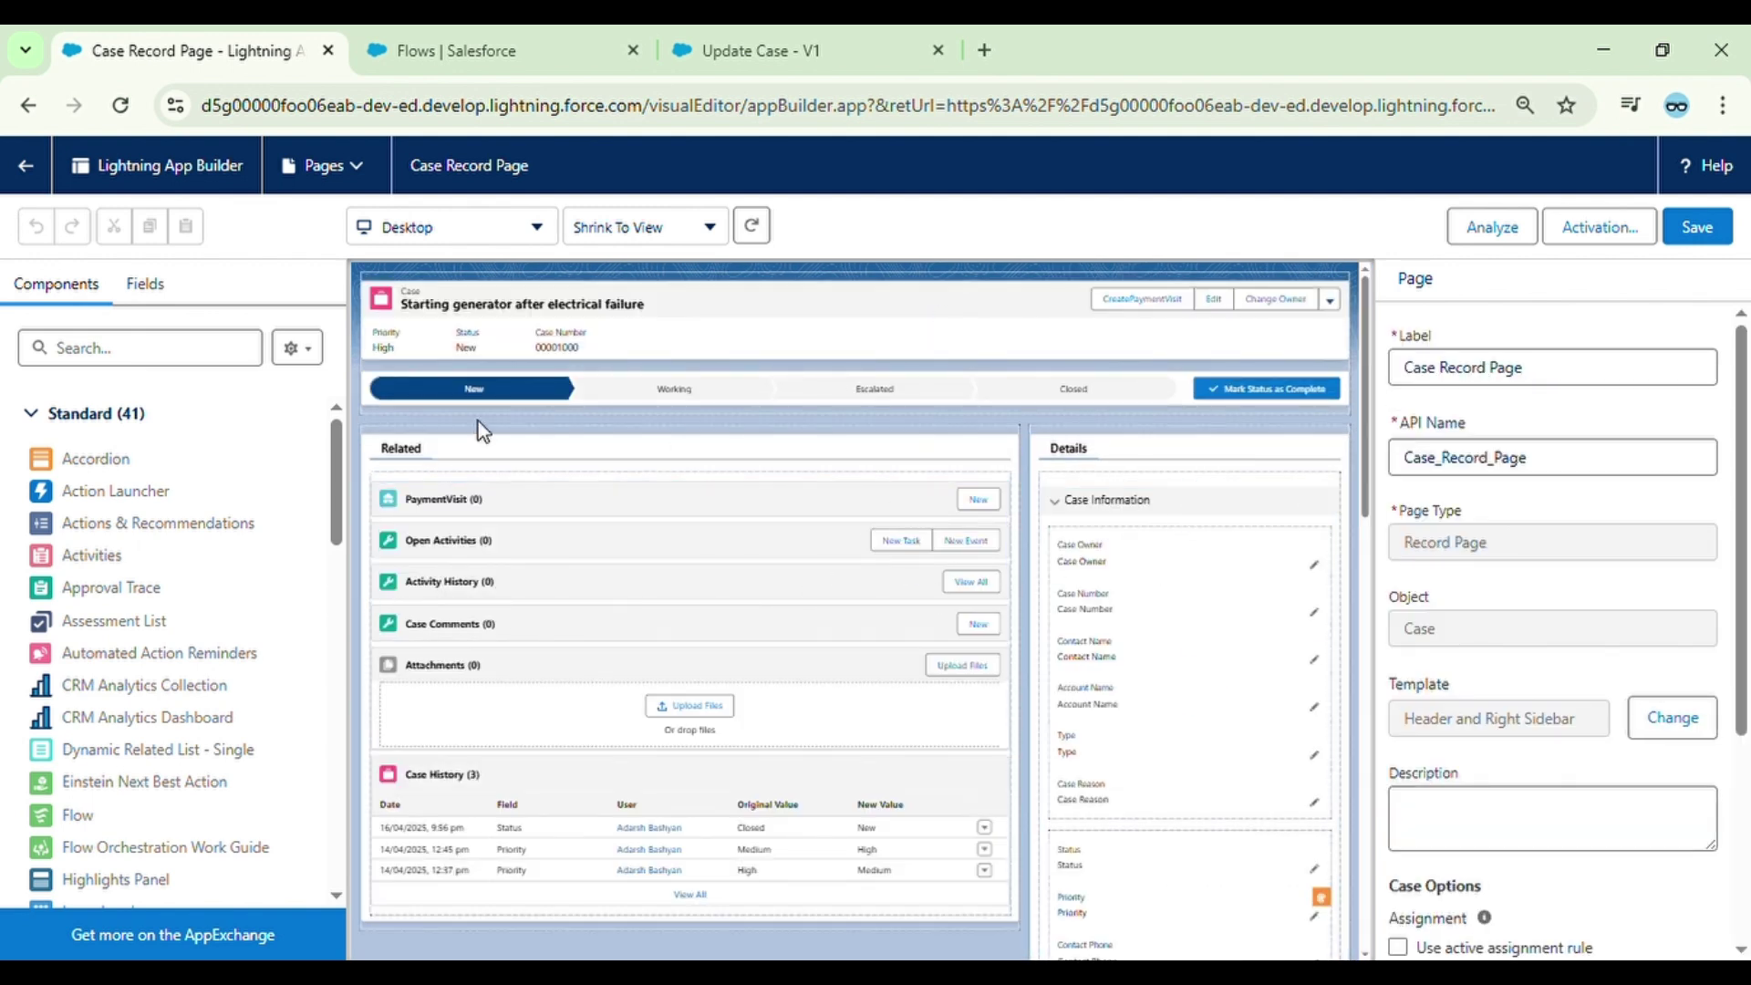
pyautogui.click(94, 362)
pyautogui.write('f')
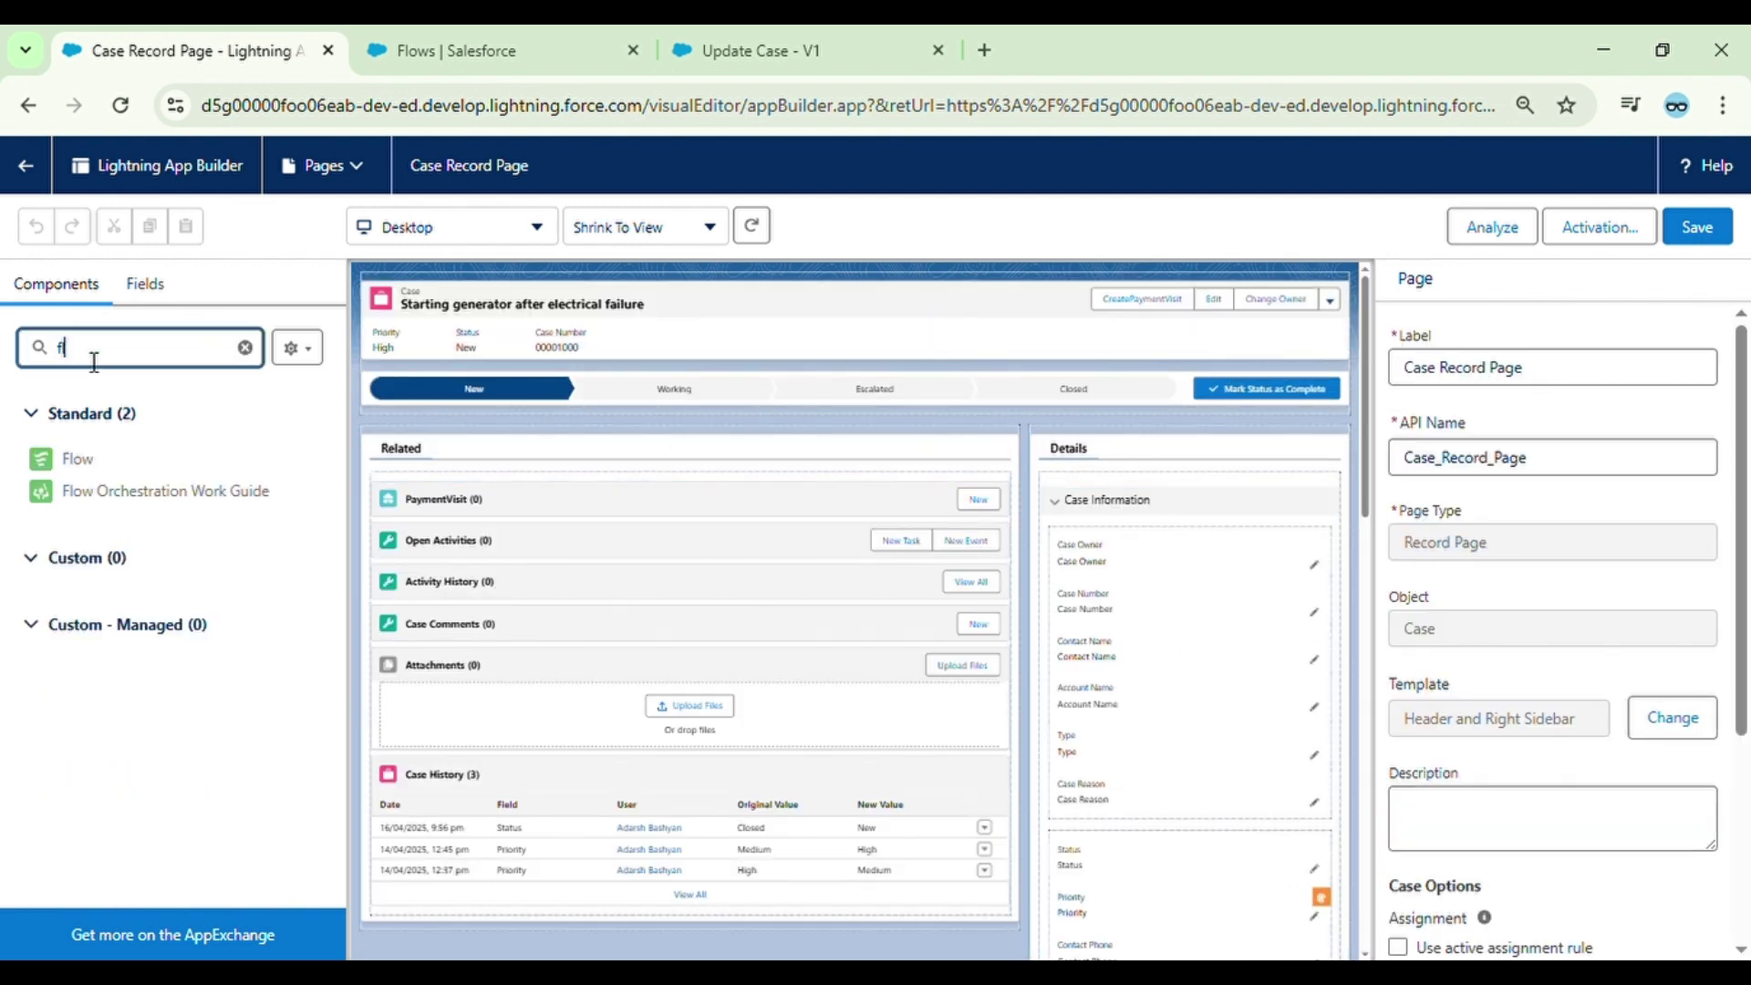
pyautogui.moveTo(80, 460); pyautogui.dragTo(593, 455)
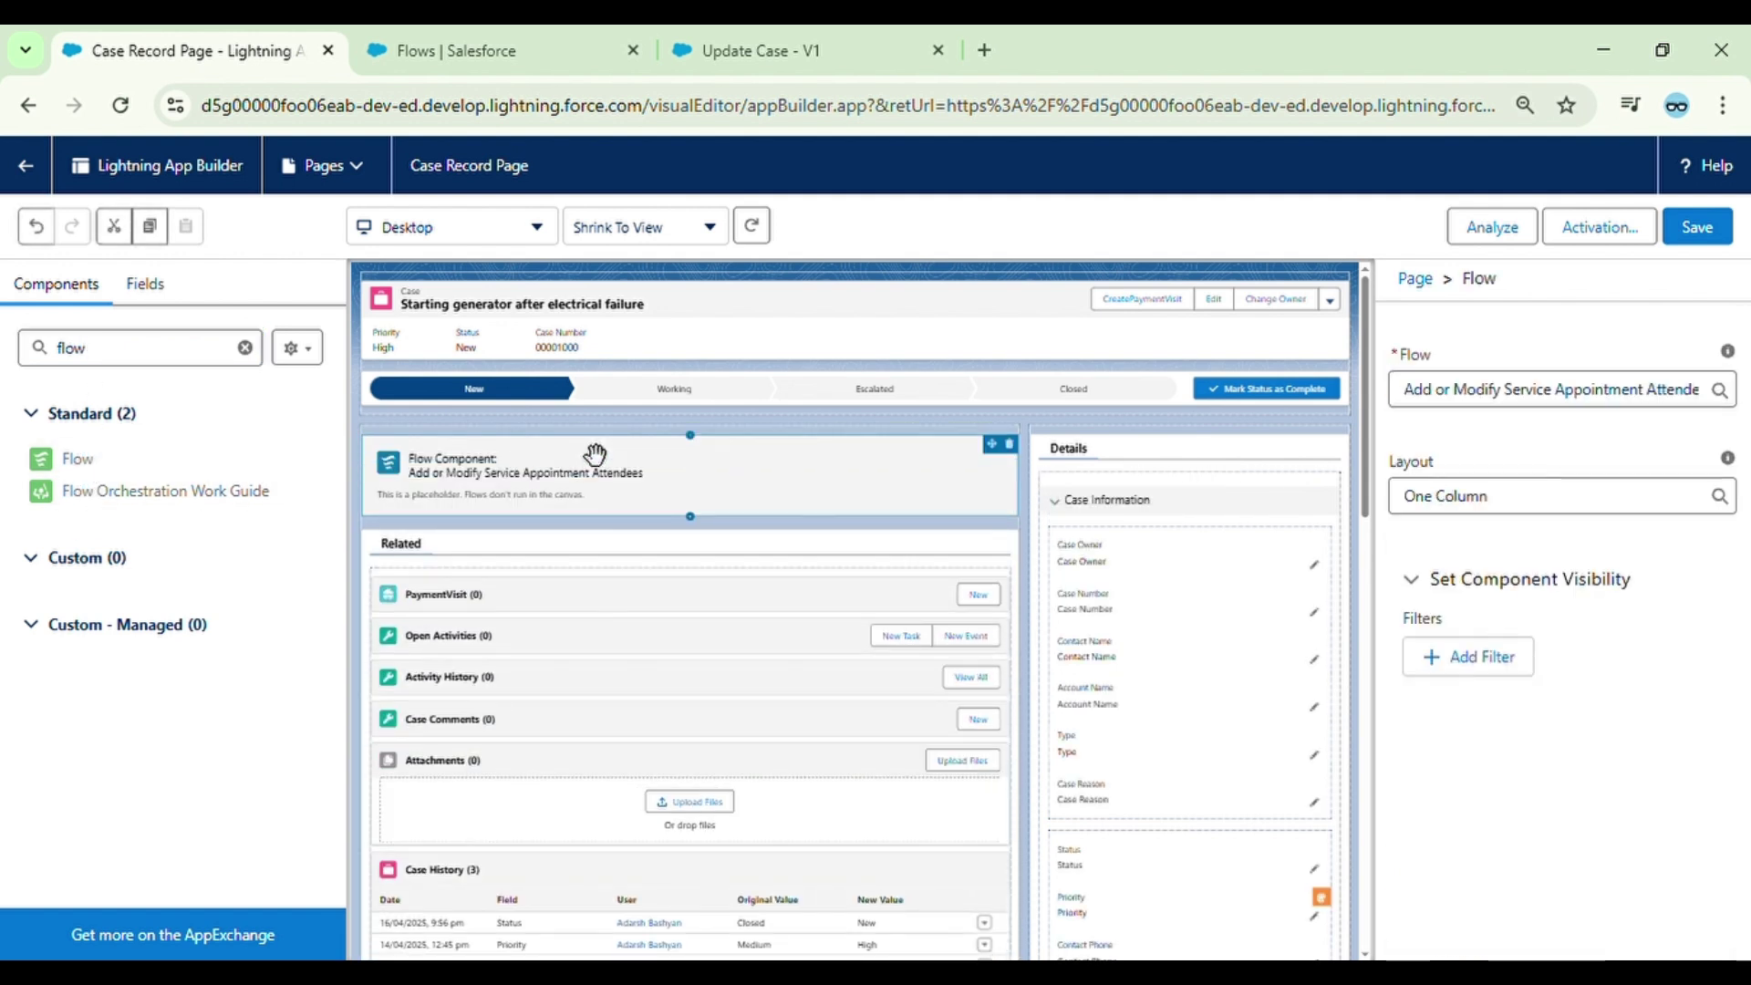
# - Set the component's flow to Update Case and pass all field values from the record into its caseId variable
pyautogui.doubleClick(1630, 402)
pyautogui.tripleClick(1574, 465)
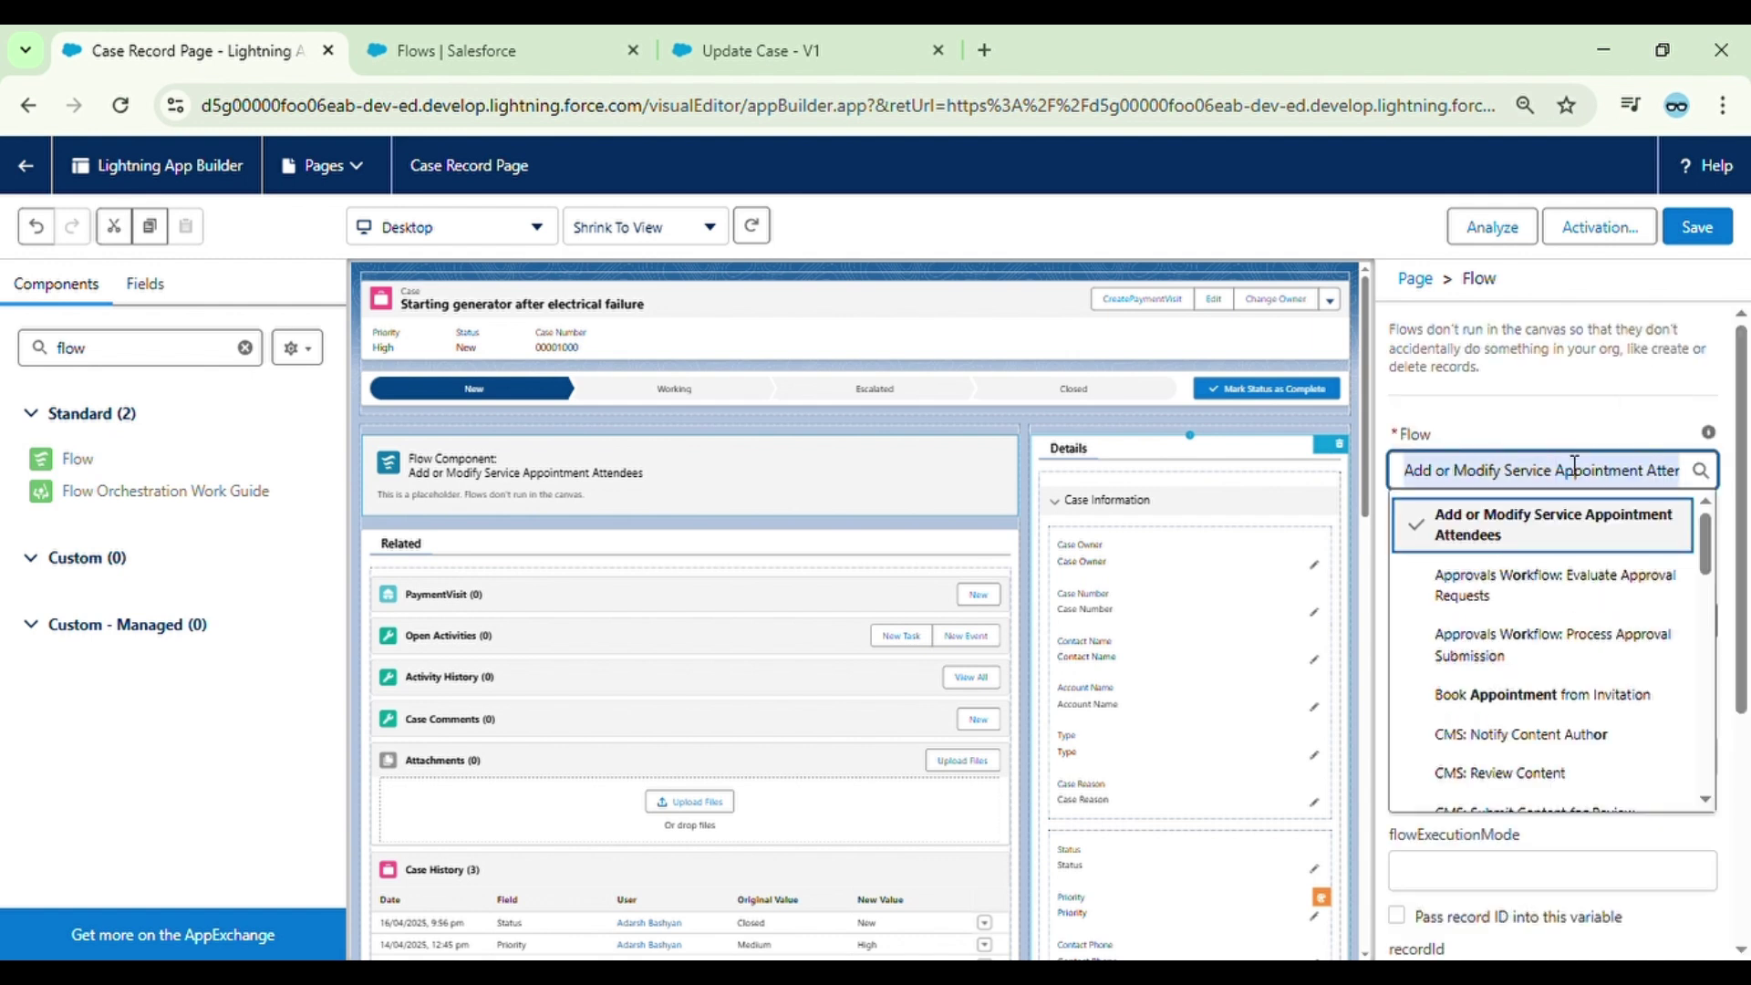
pyautogui.write('Up')
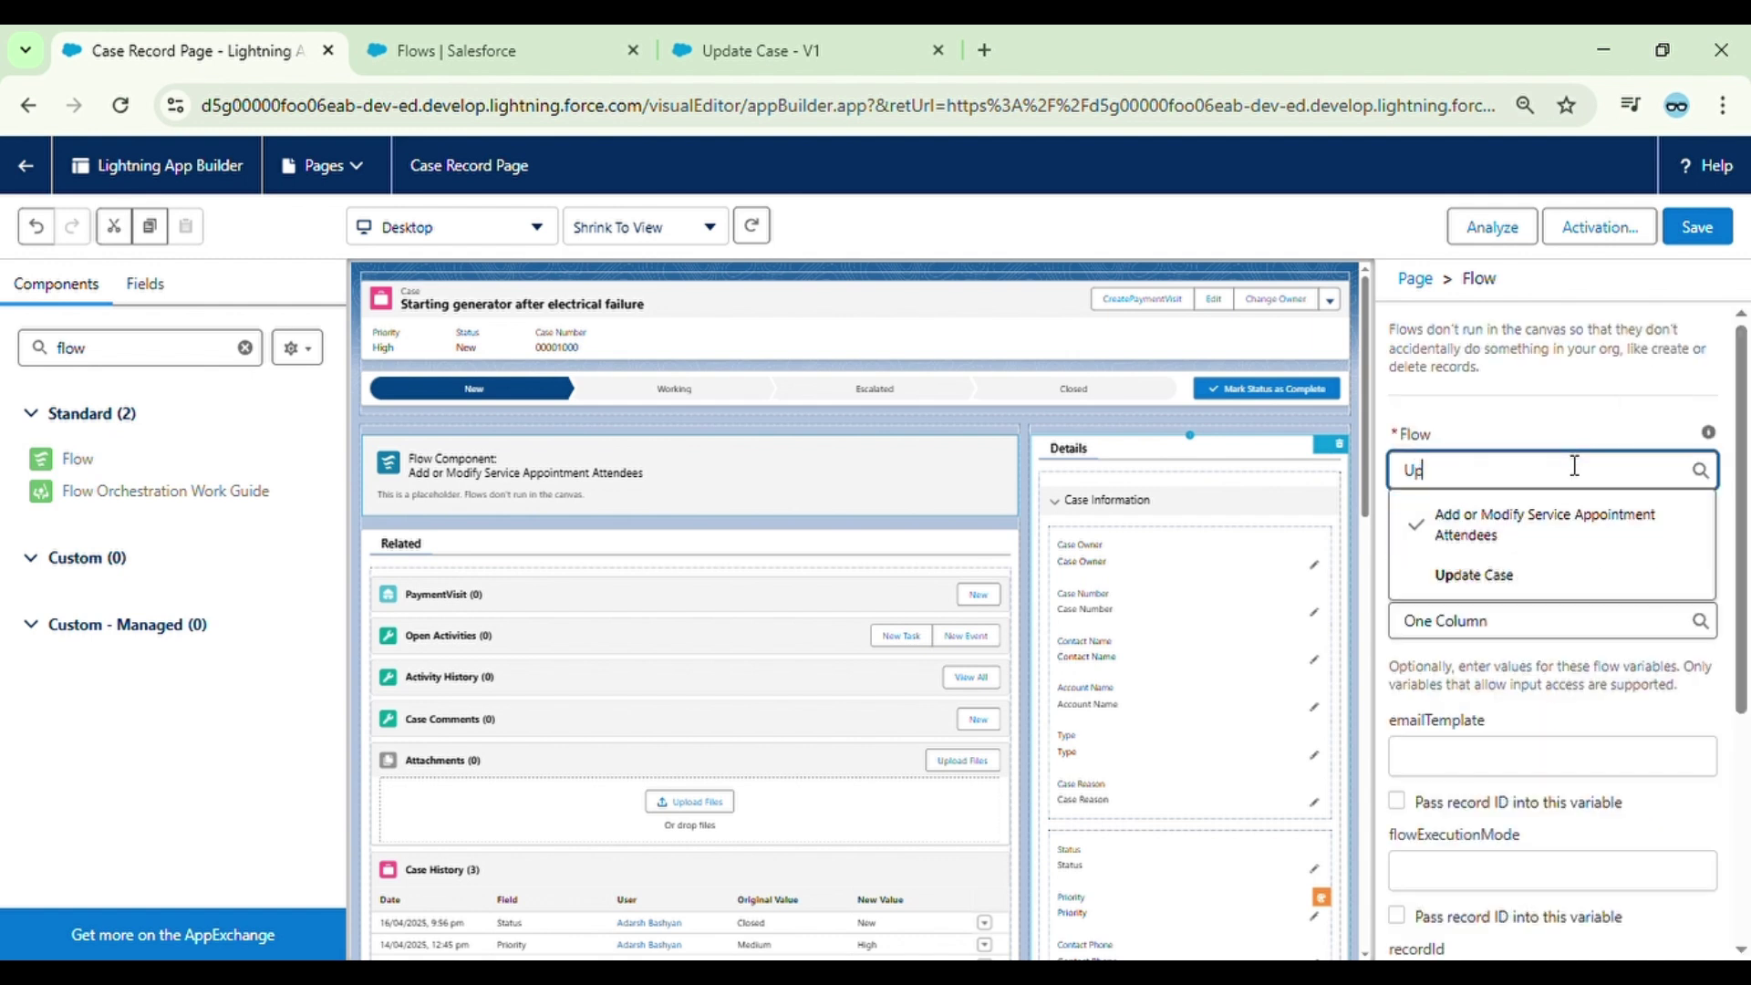
pyautogui.click(1501, 576)
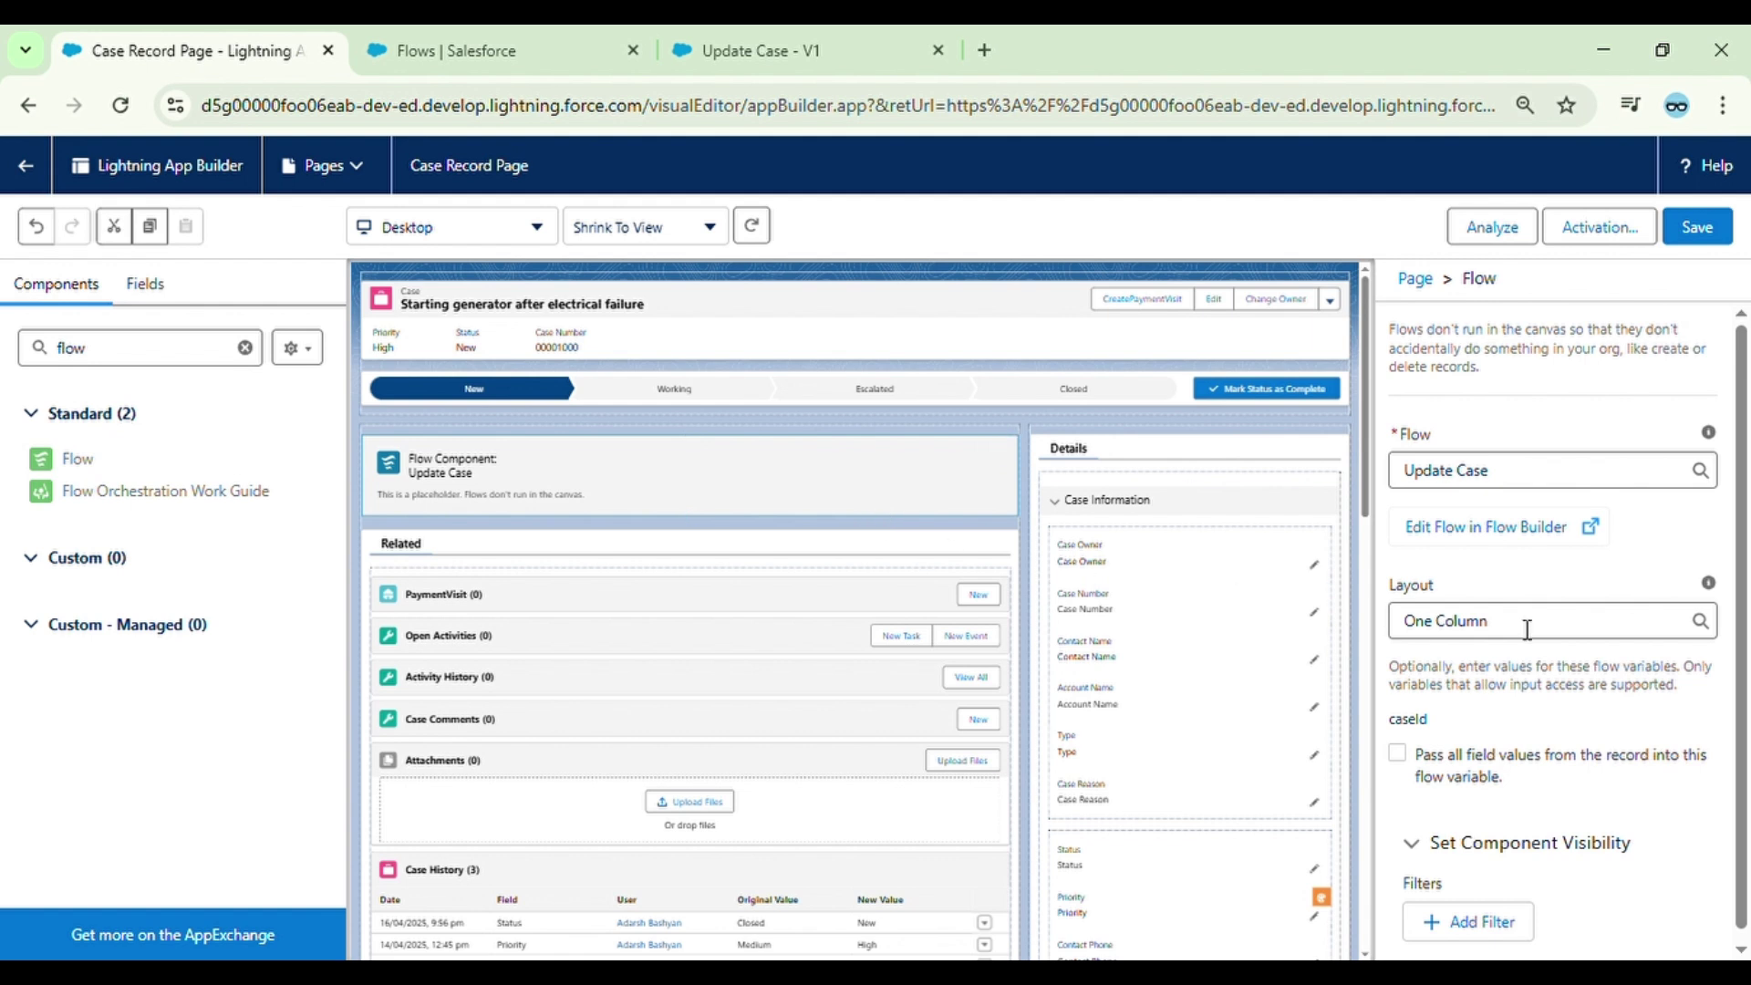
pyautogui.scroll(-1, 1527, 630)
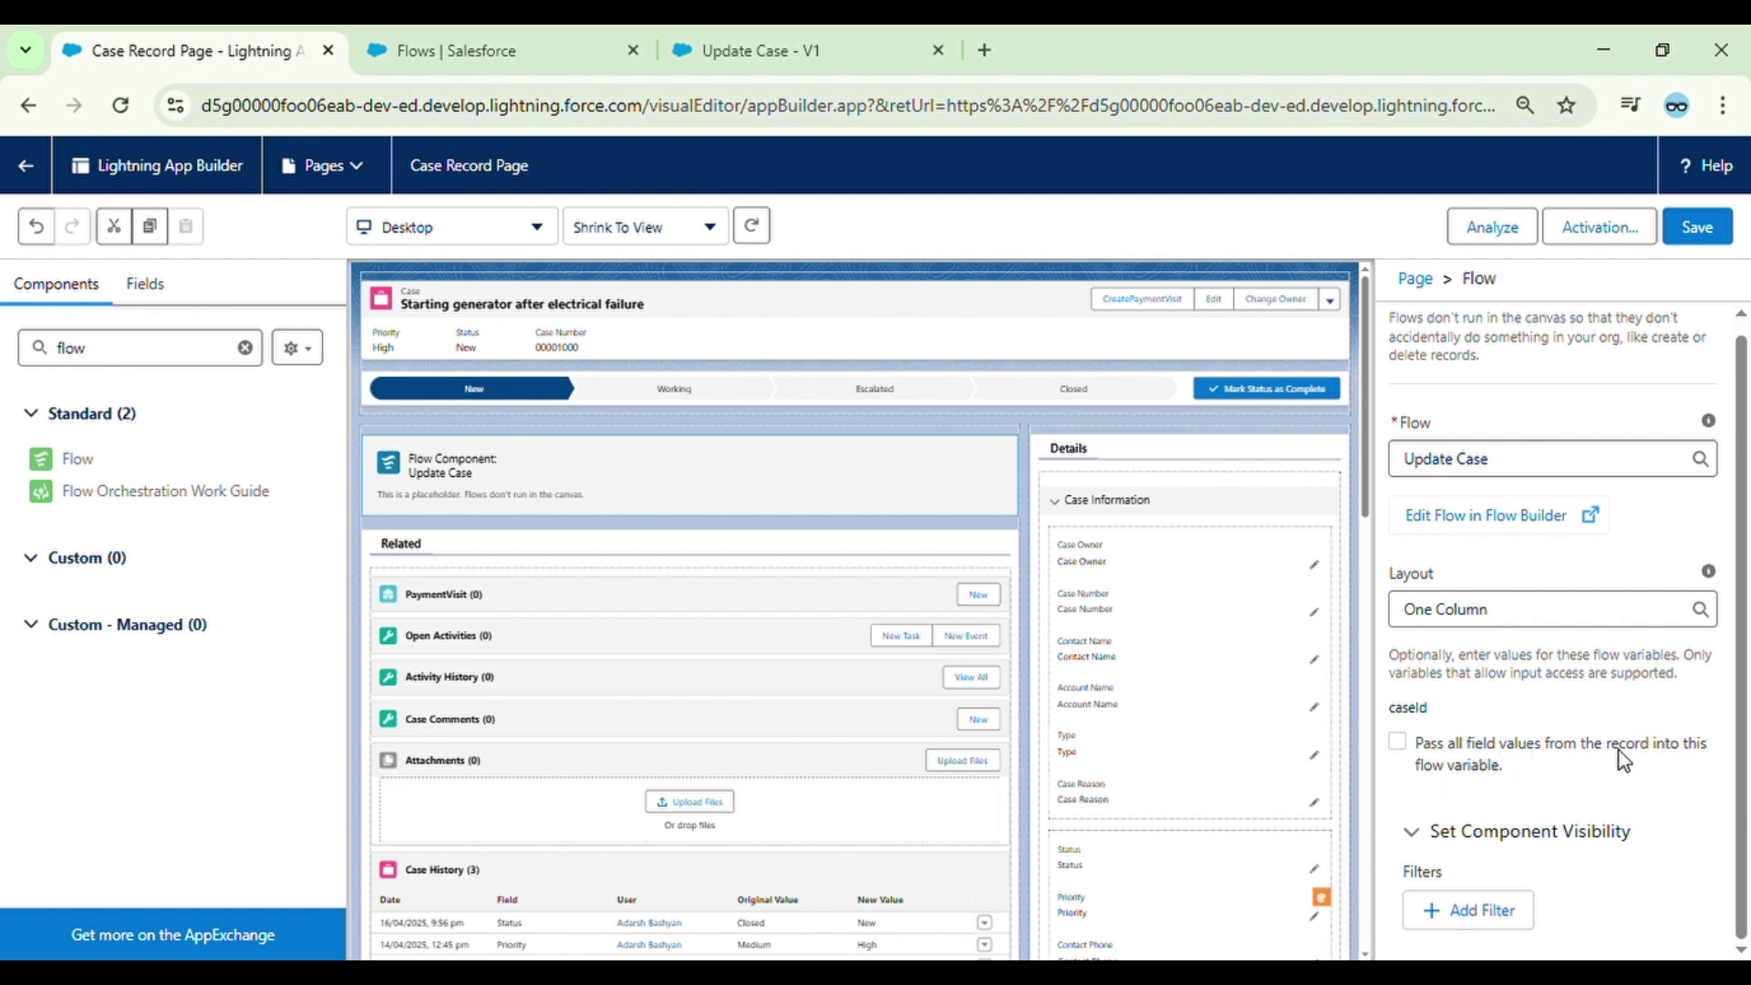
pyautogui.click(1398, 743)
# - Save the Case Record Page, check its org default activation, and return to the case record
pyautogui.click(1711, 237)
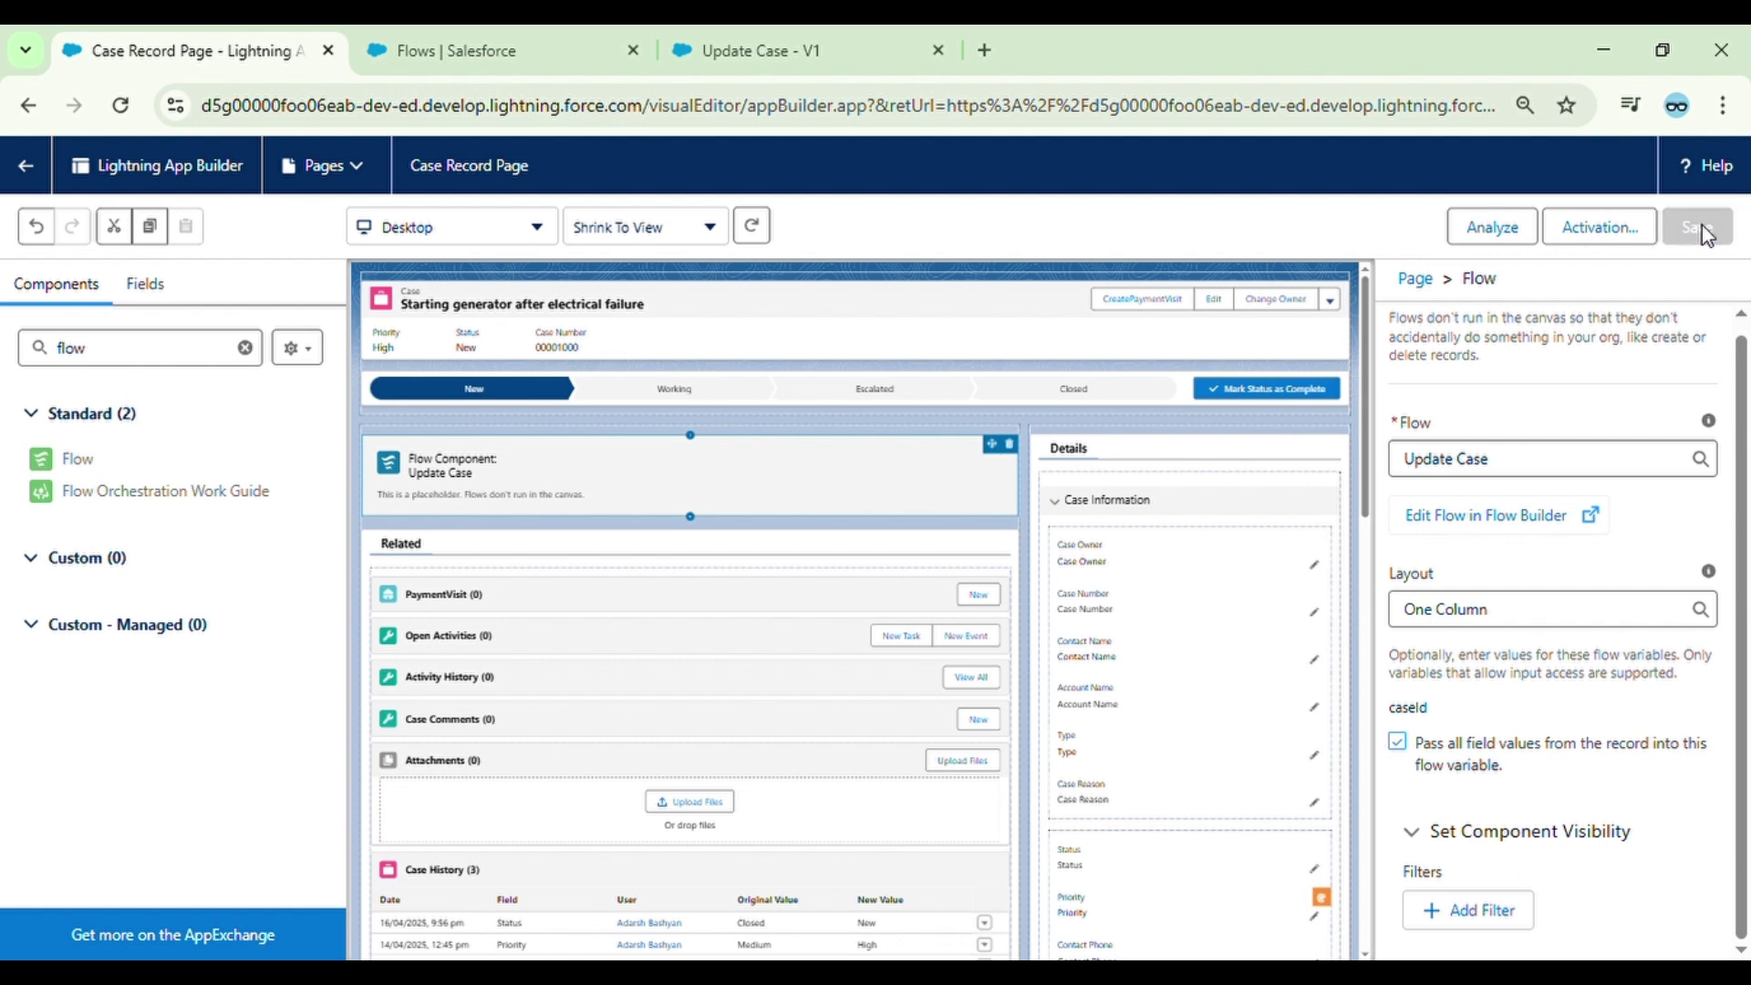
pyautogui.click(1607, 230)
pyautogui.click(1711, 224)
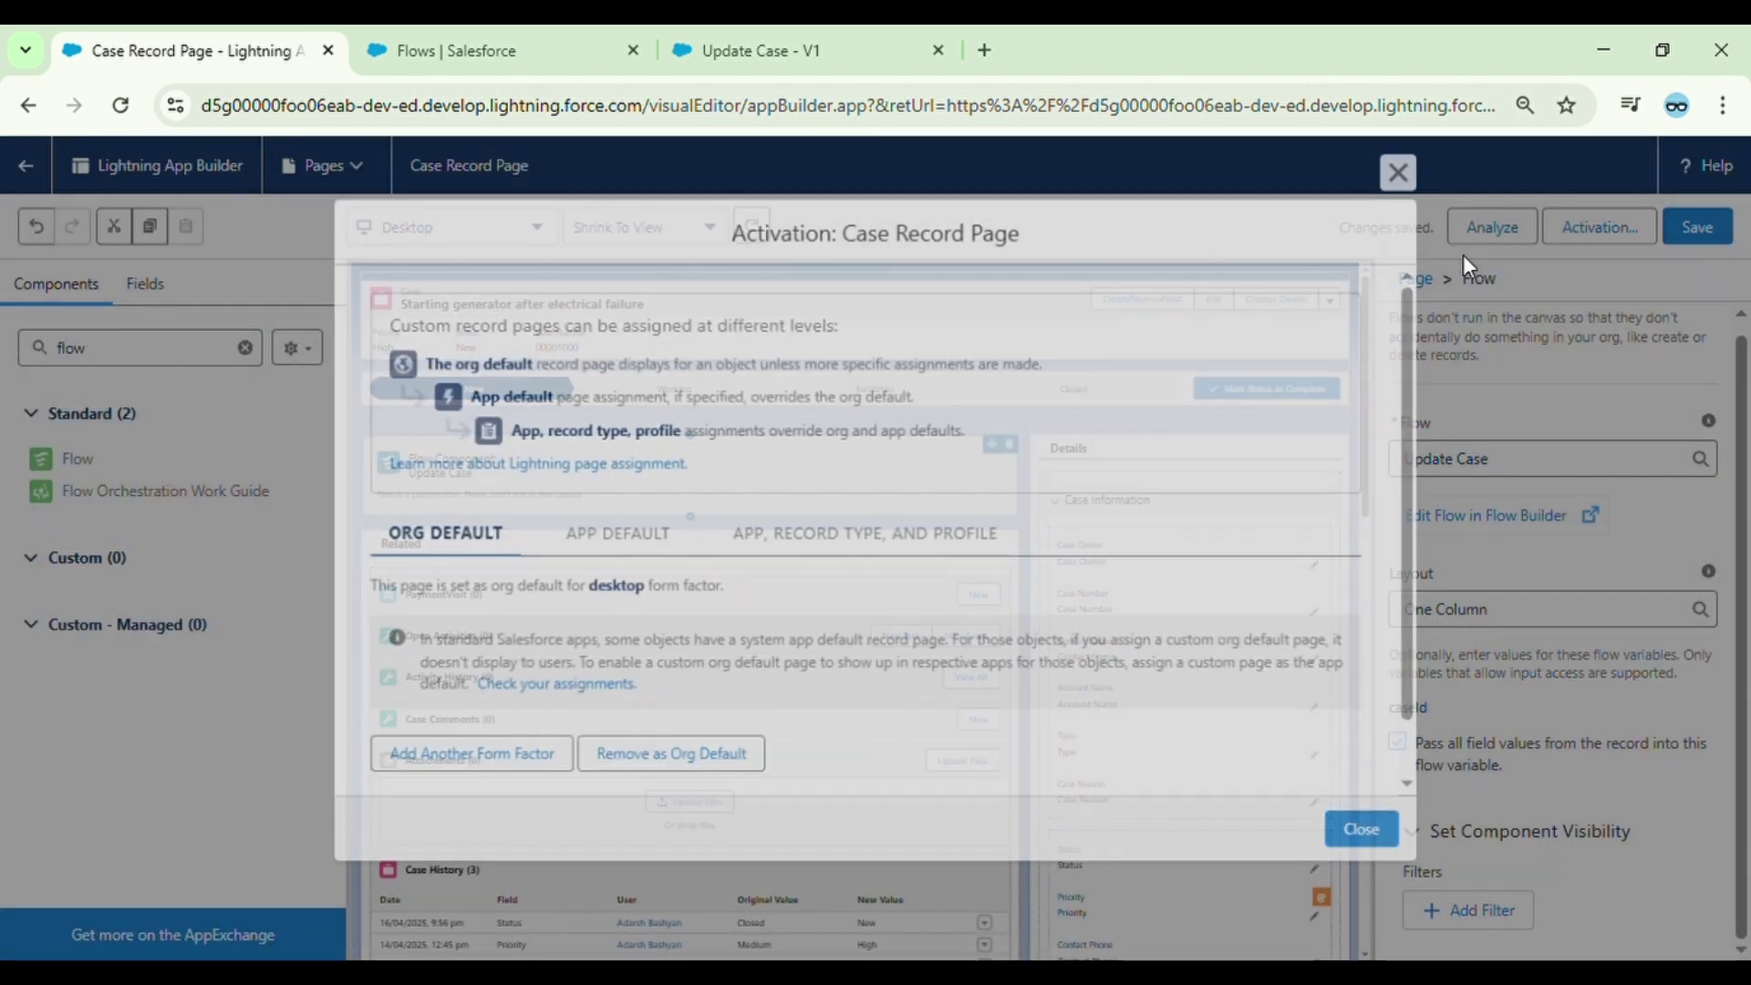
pyautogui.scroll(-1, 748, 657)
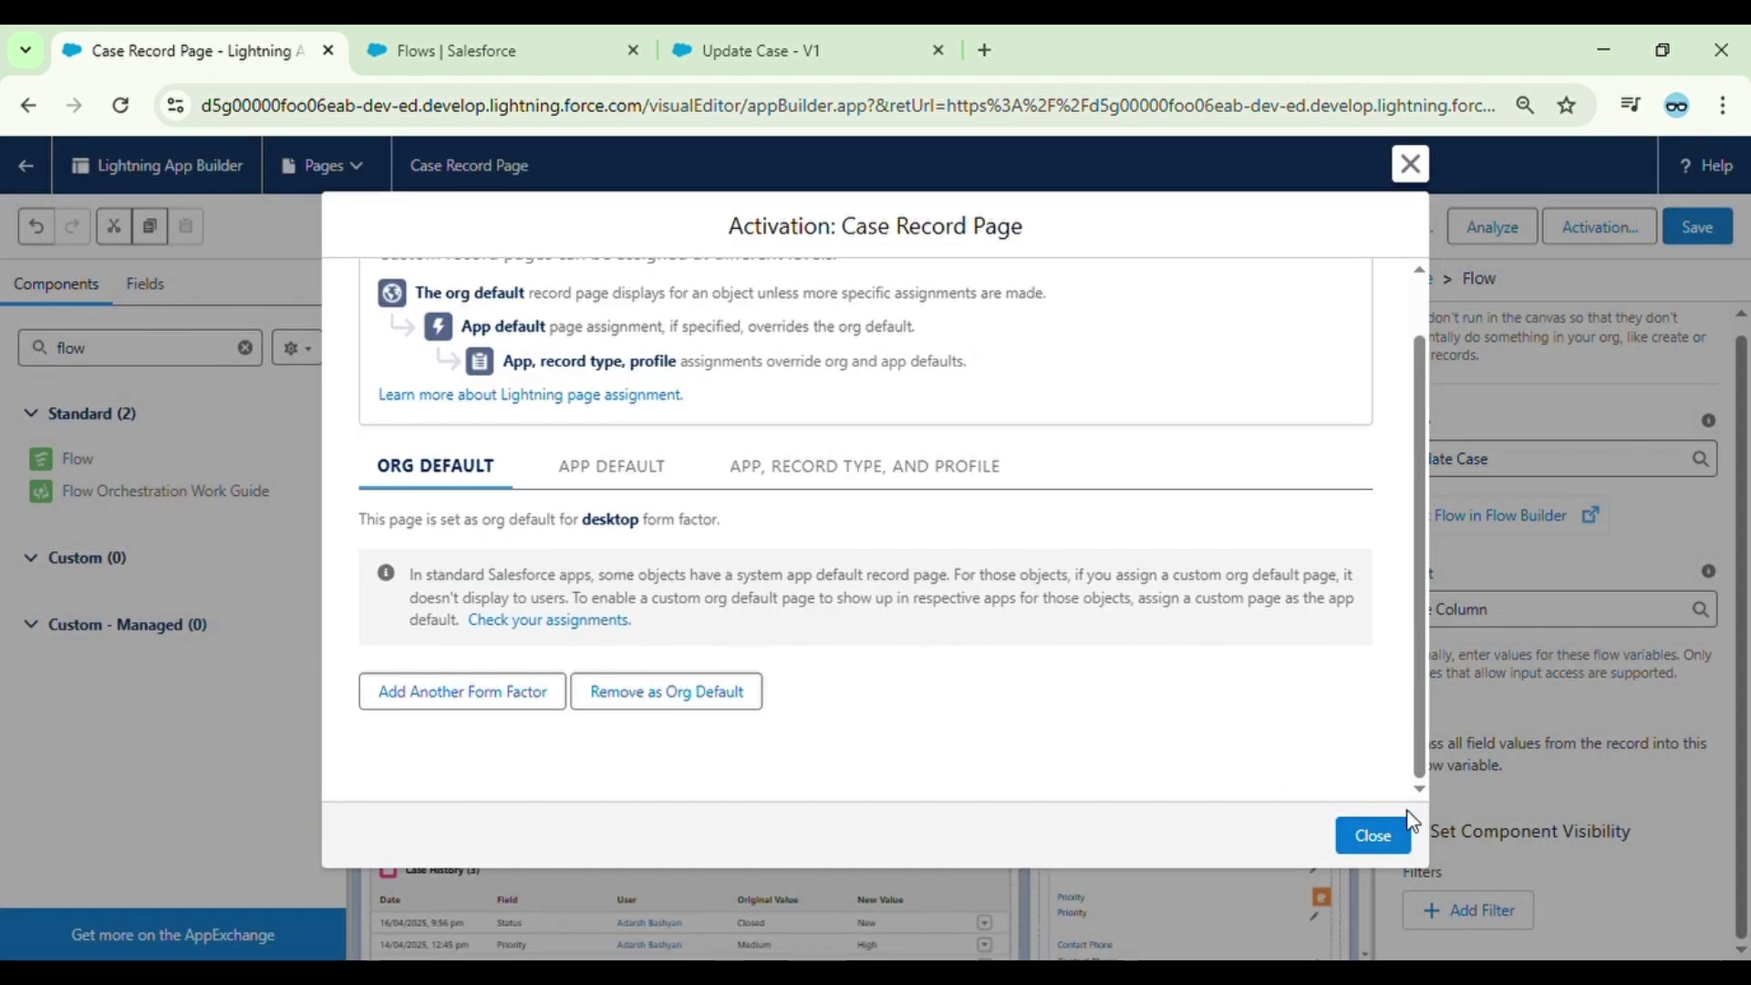
pyautogui.click(1370, 834)
pyautogui.click(20, 168)
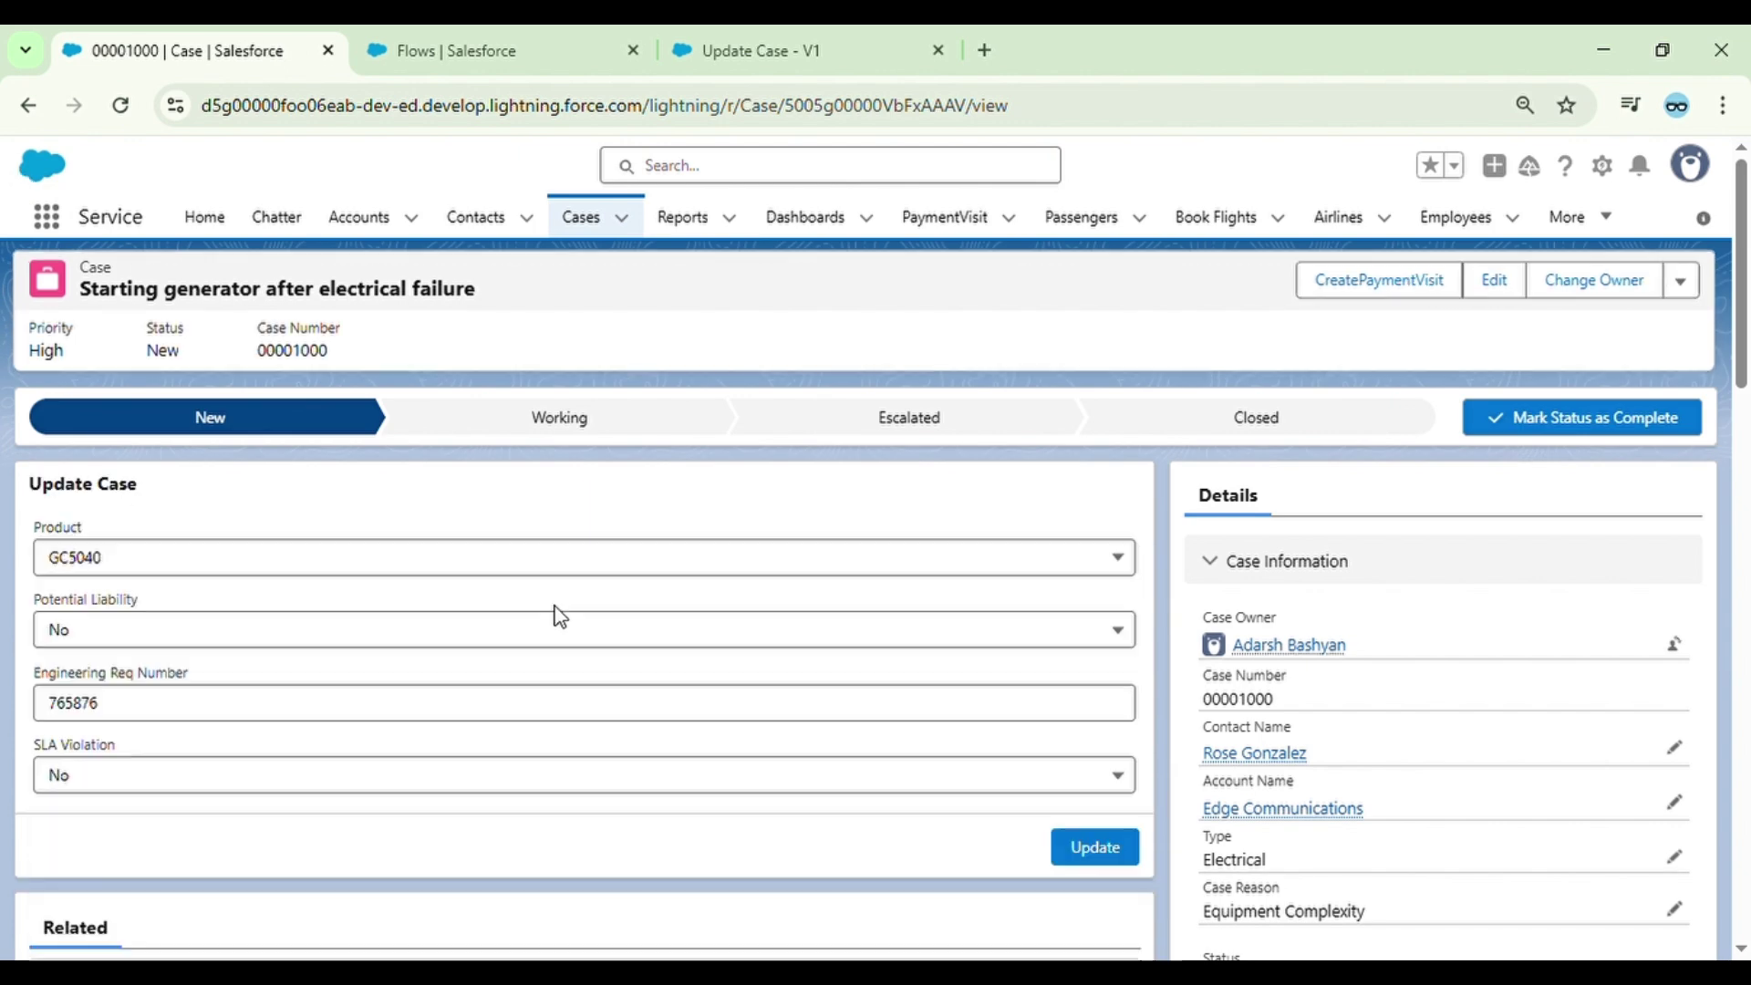
# - Compare the Update Case form's fields with the Additional Information section of the case details
pyautogui.scroll(-2, 508, 614)
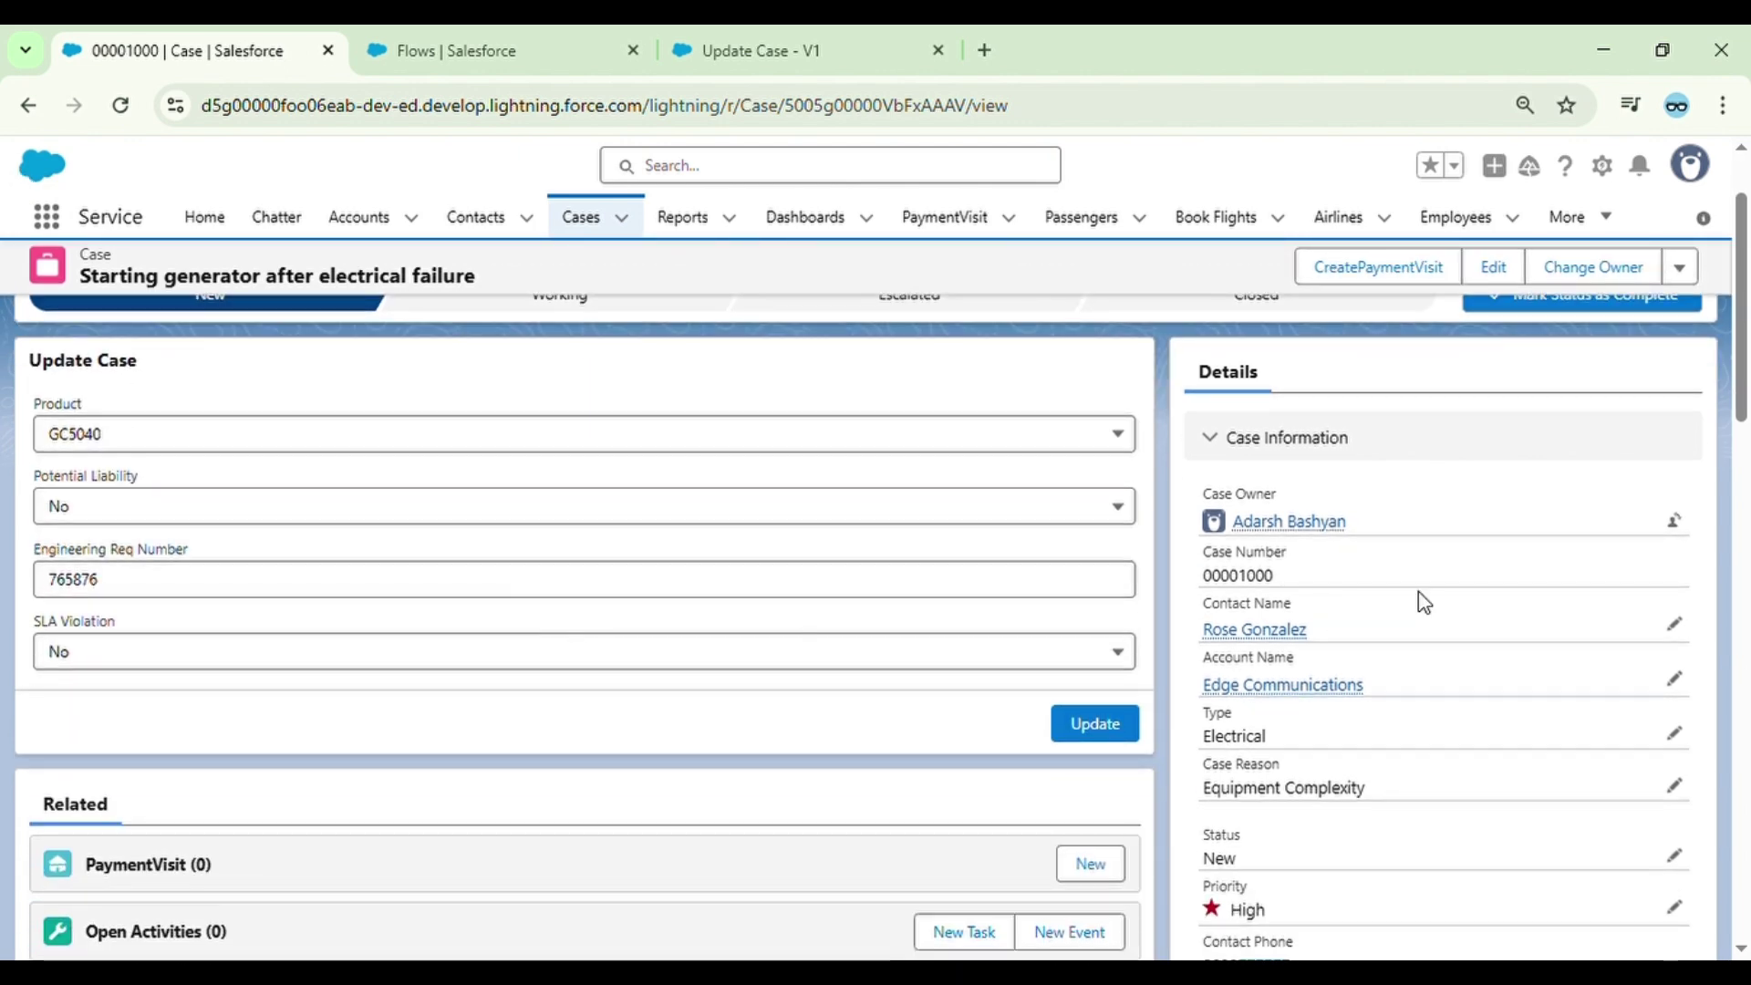
pyautogui.scroll(-6, 1418, 597)
pyautogui.scroll(-6, 1424, 602)
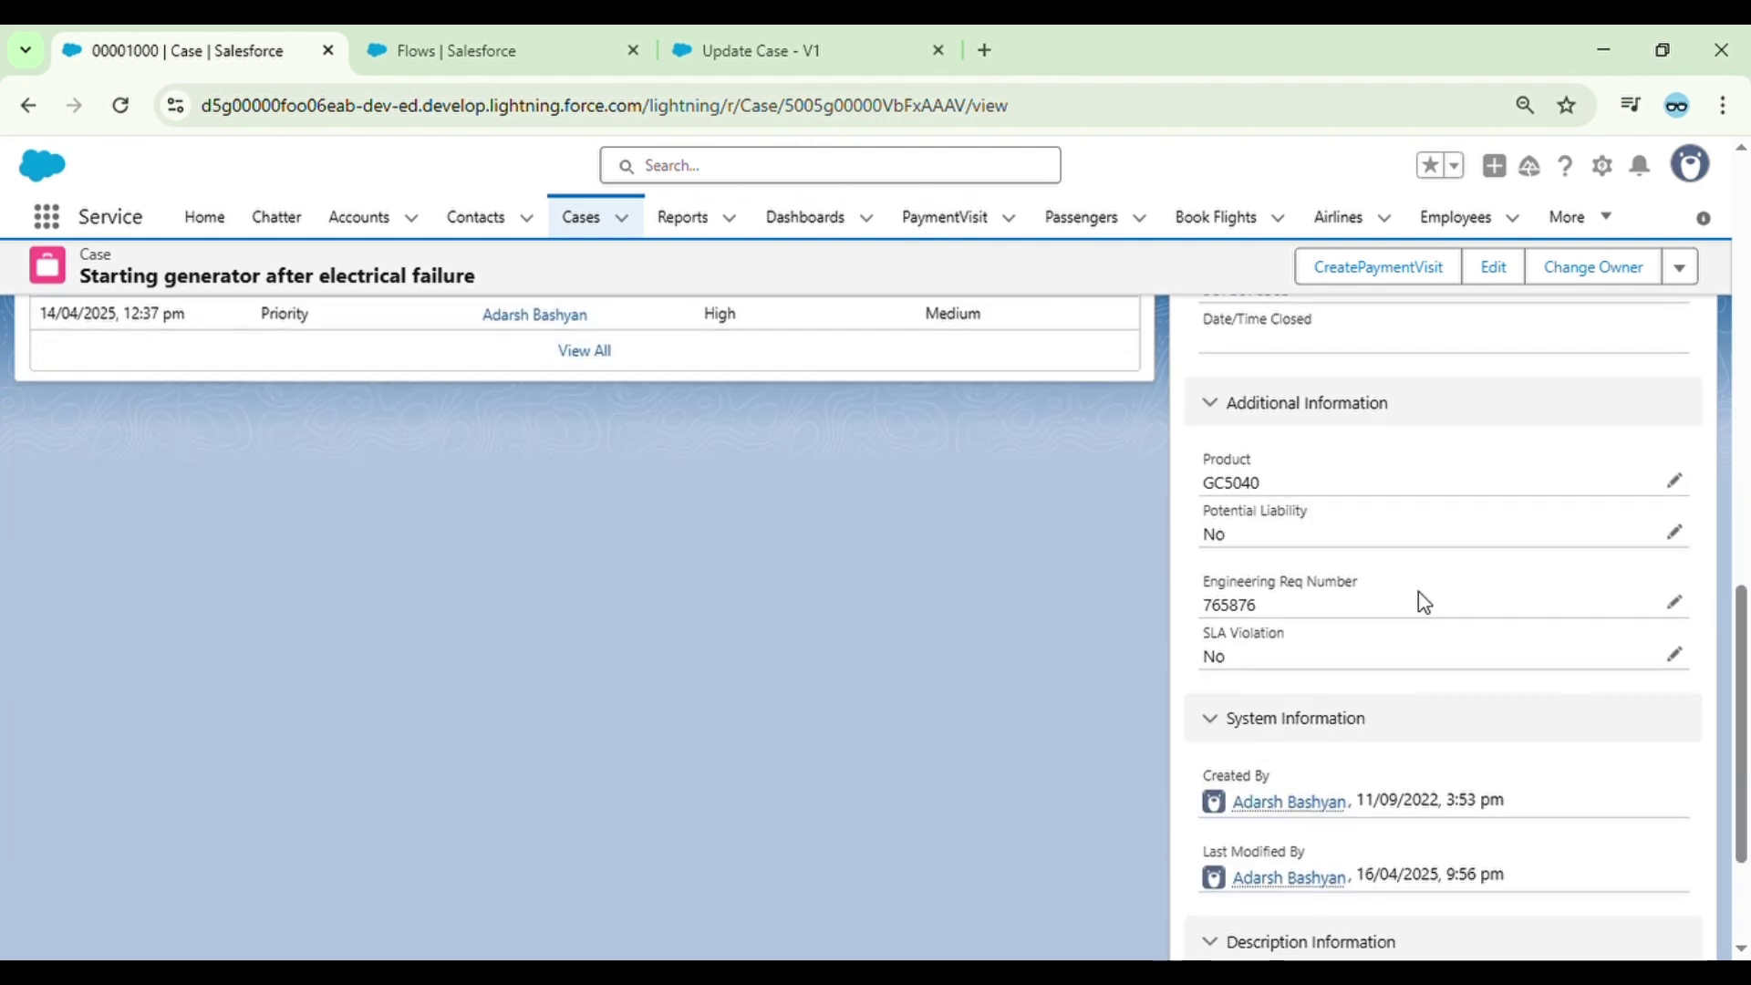
pyautogui.scroll(15, 1329, 578)
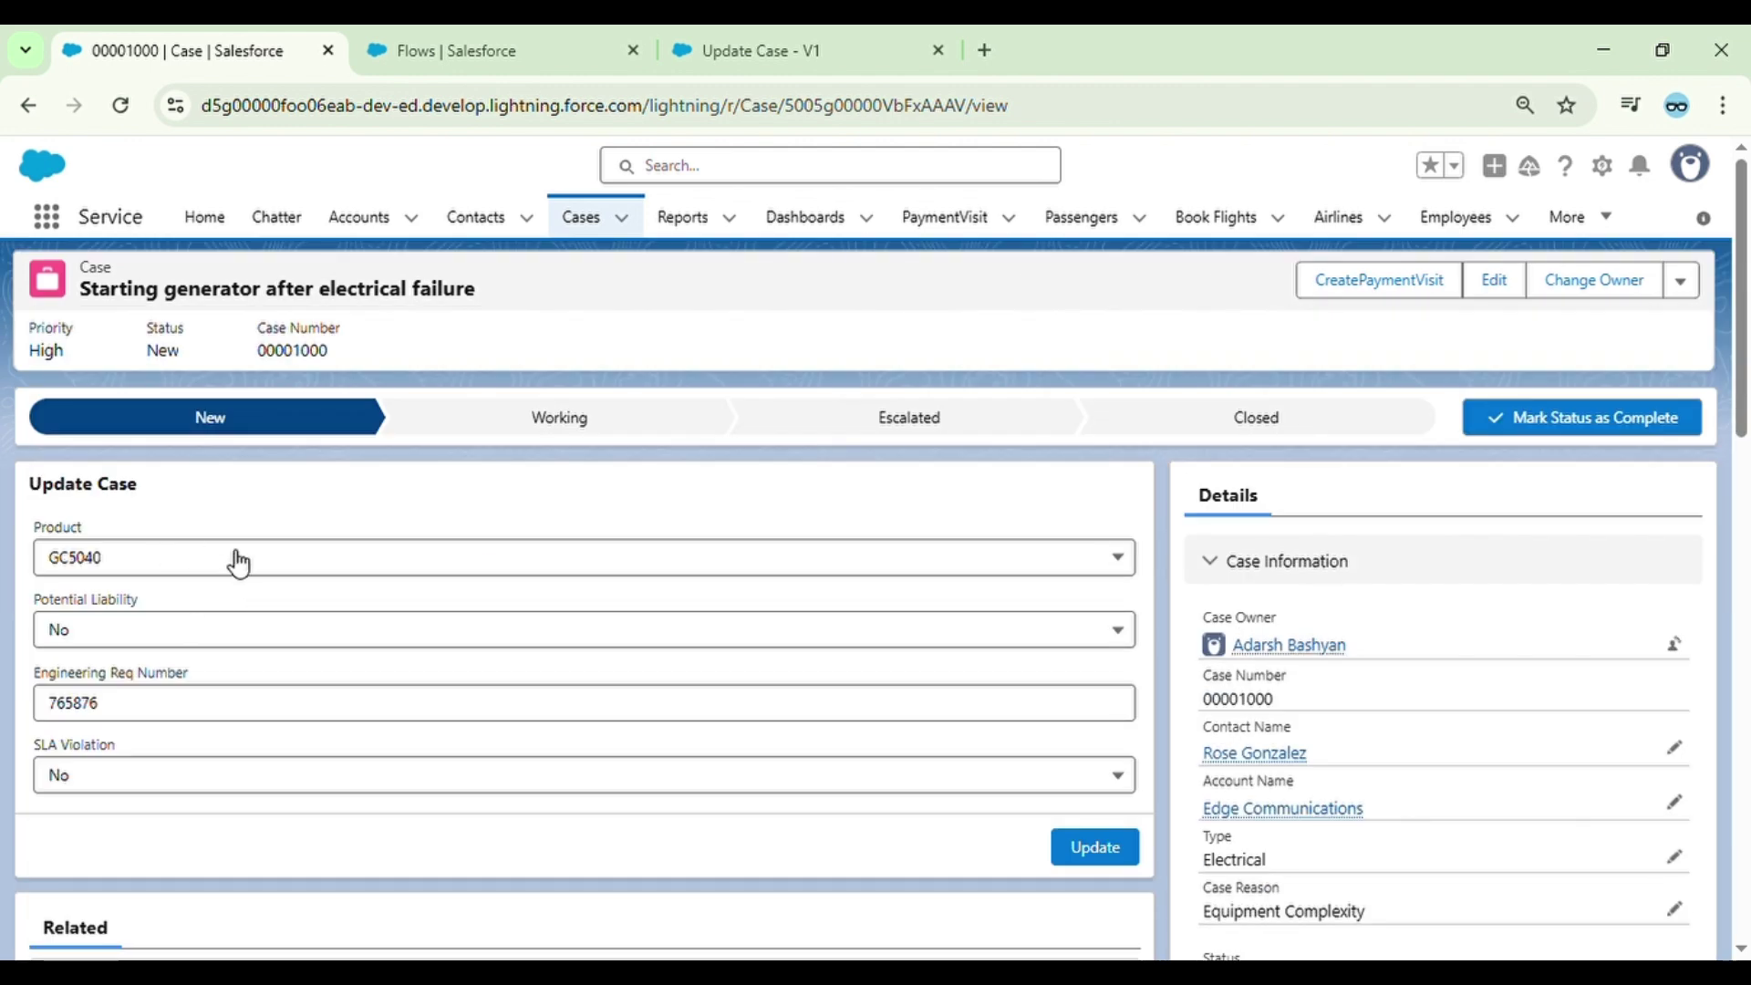
pyautogui.scroll(-8, 650, 616)
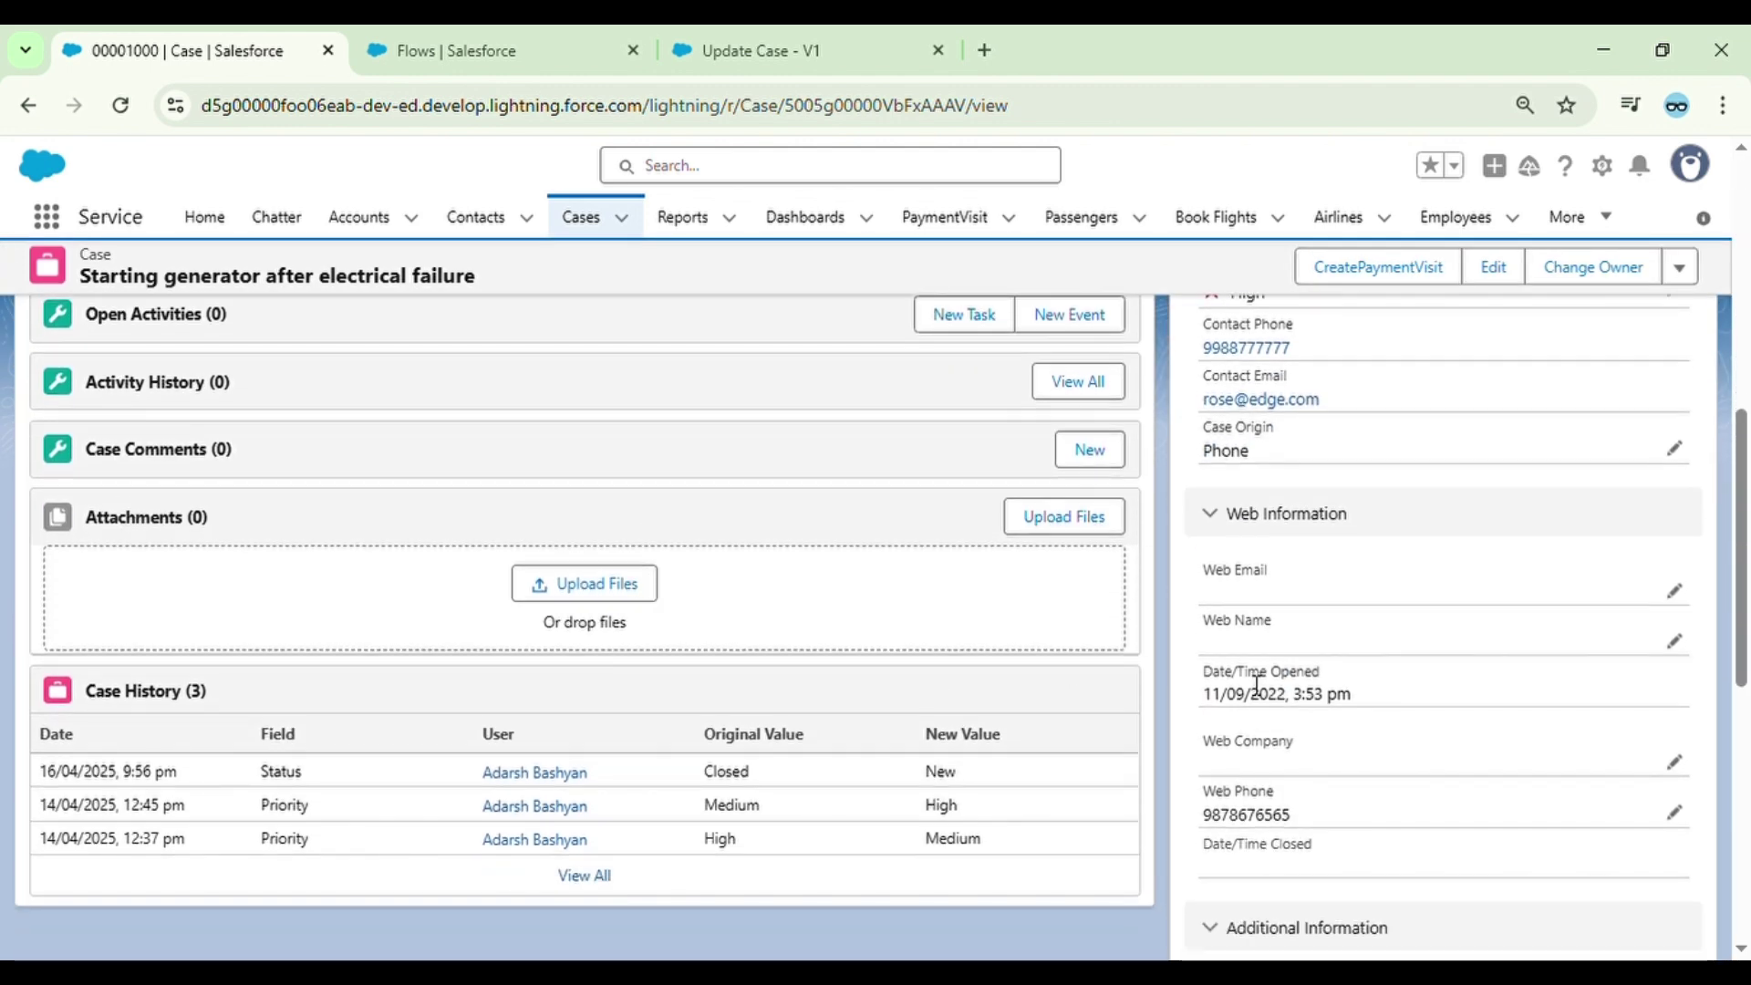
pyautogui.scroll(-2, 1256, 684)
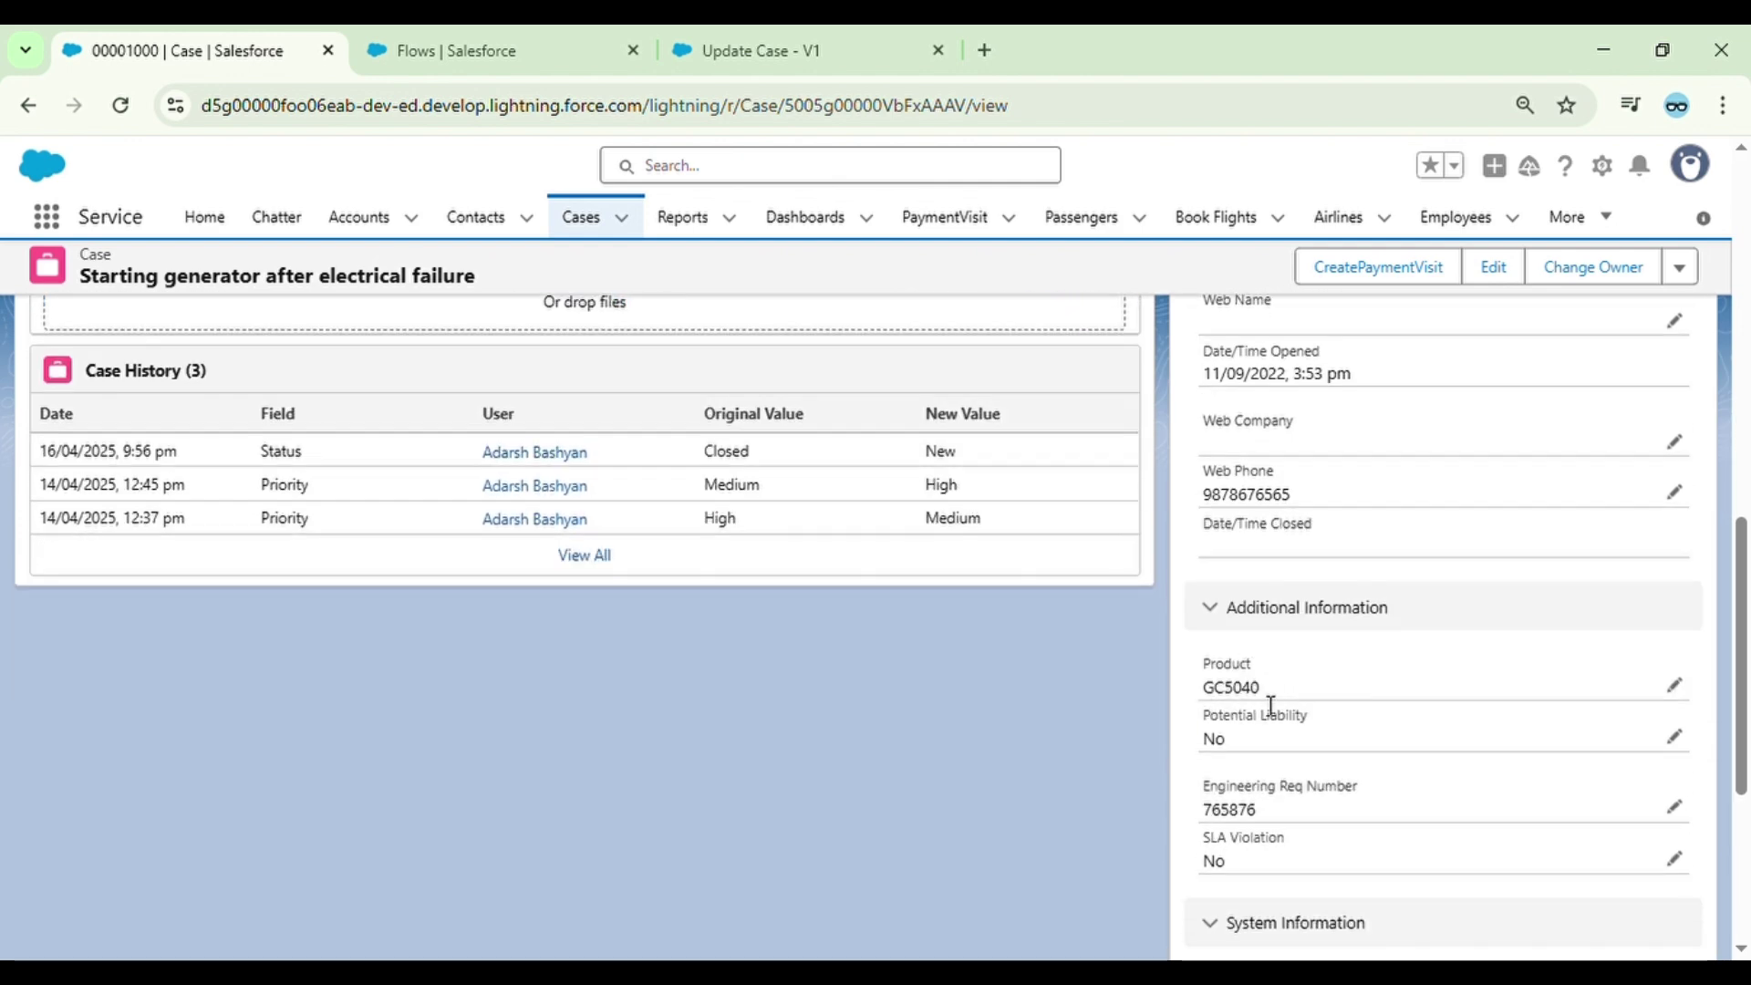
pyautogui.scroll(10, 1001, 633)
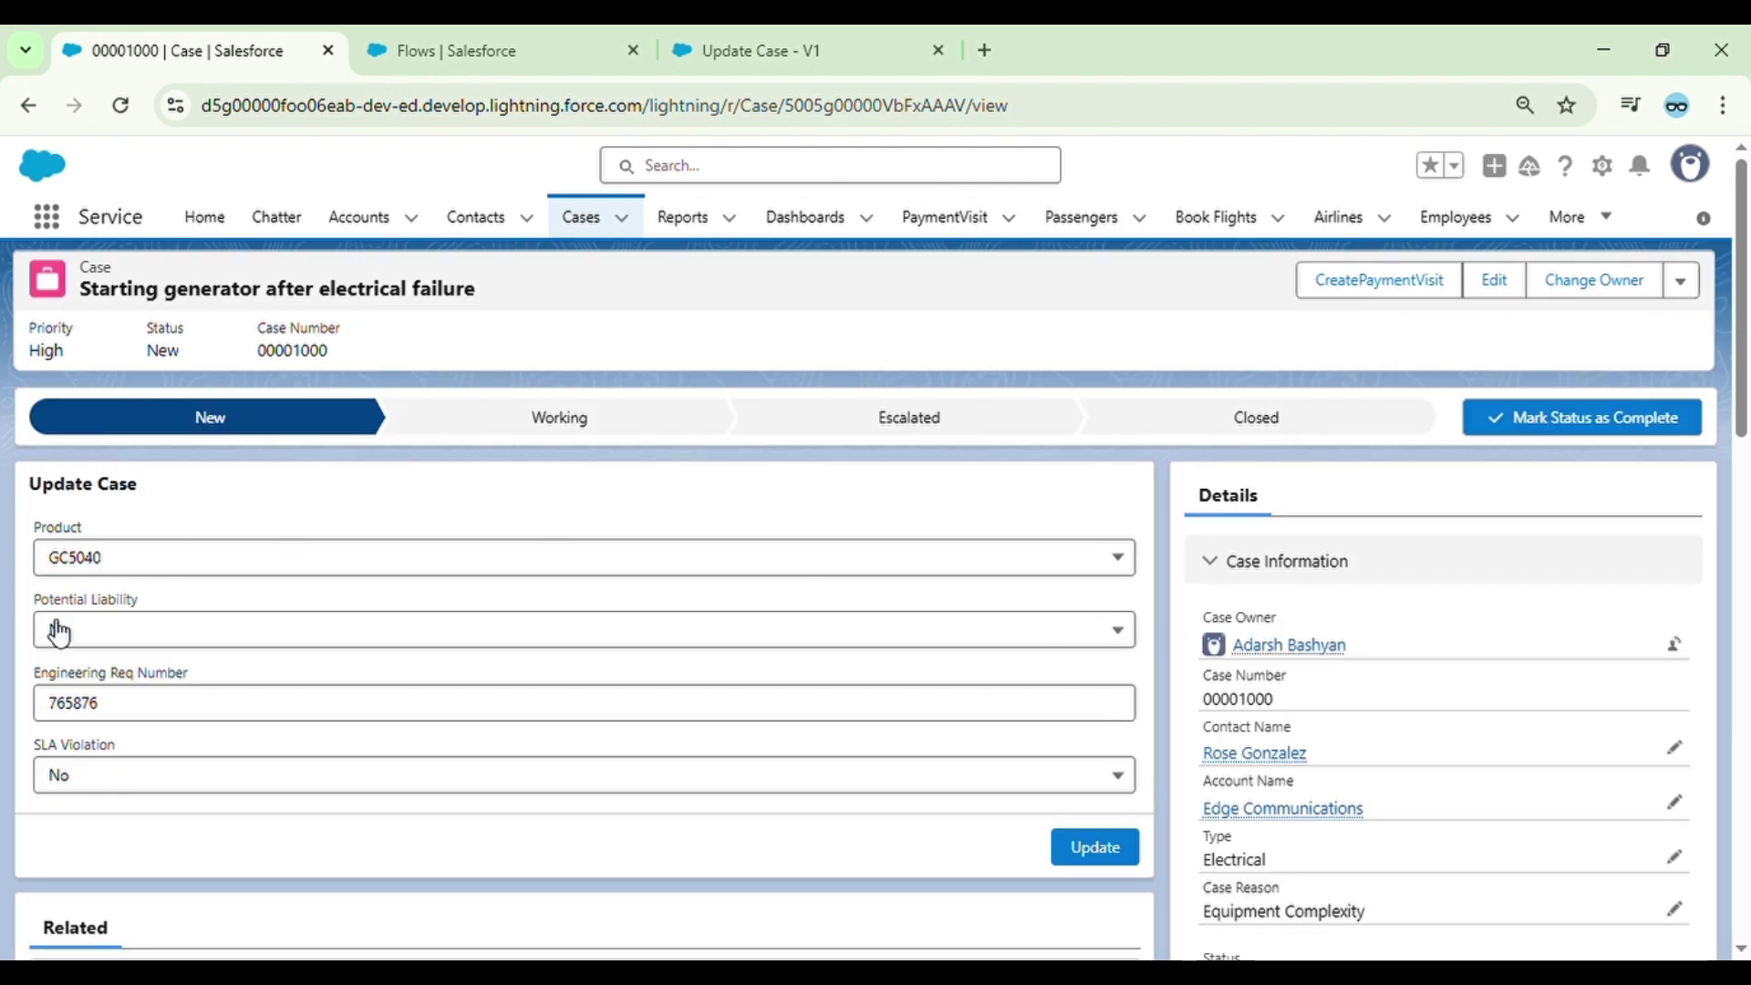
# - Set Potential Liability to Yes and Product to GC1040 in the Update Case form
pyautogui.click(242, 636)
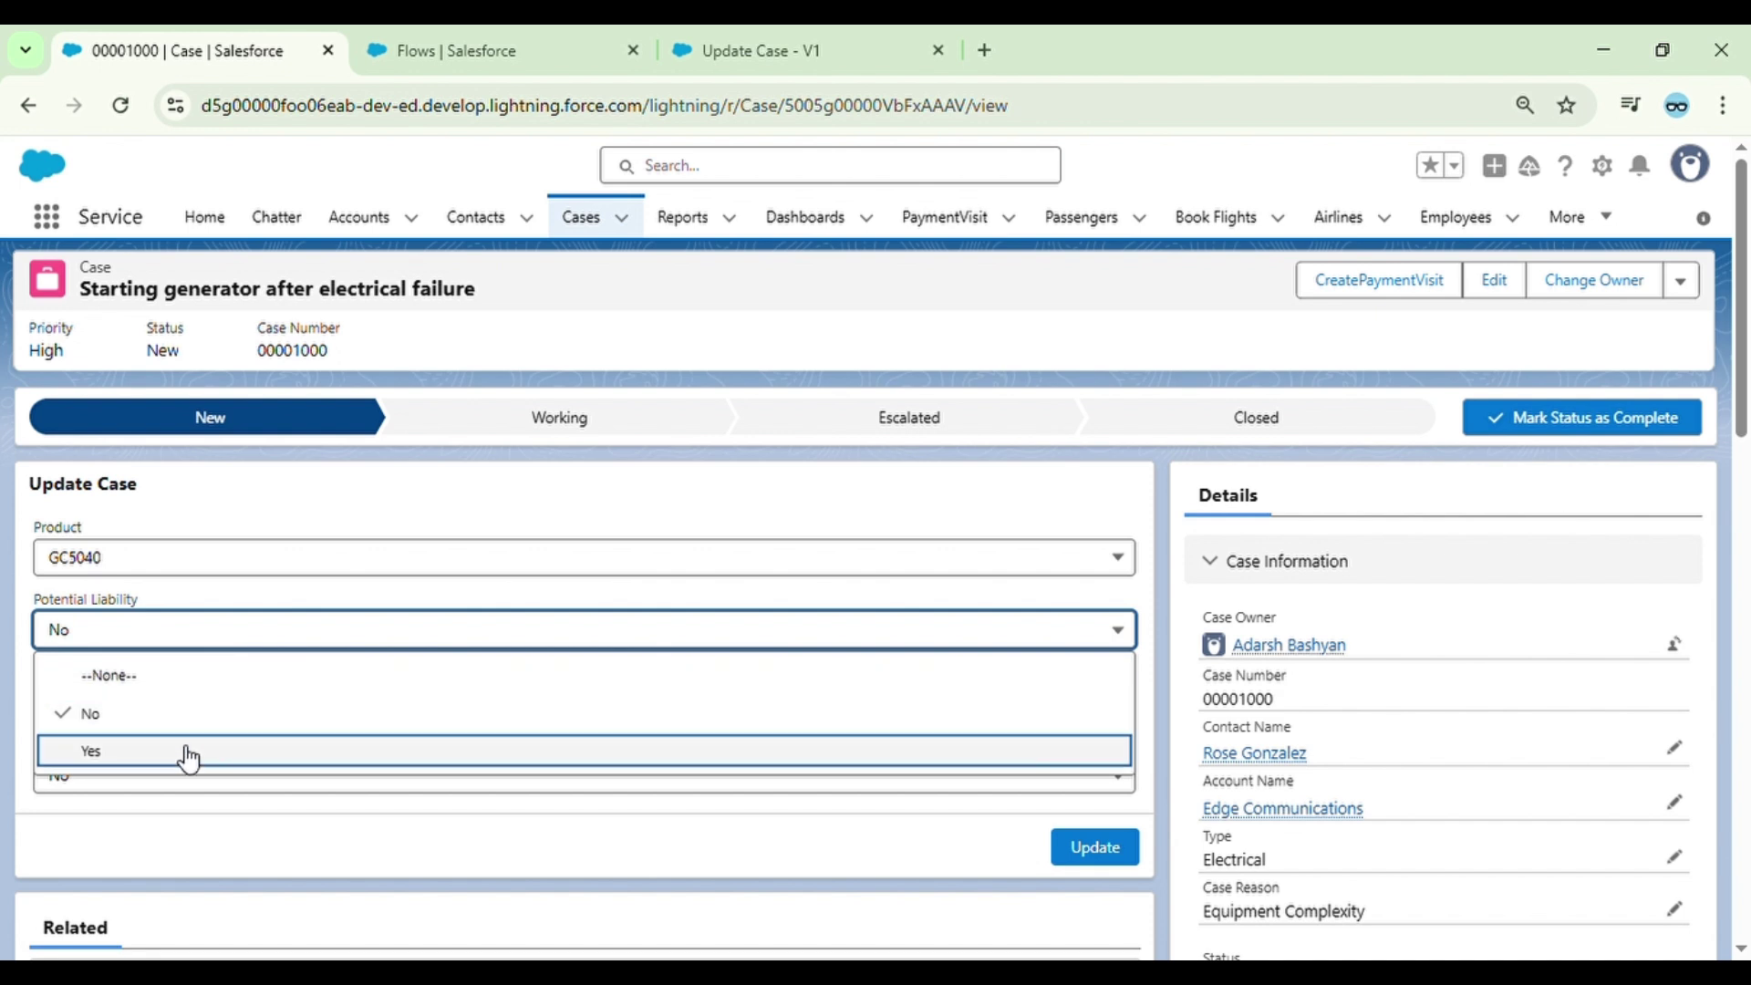
pyautogui.click(183, 756)
pyautogui.click(341, 567)
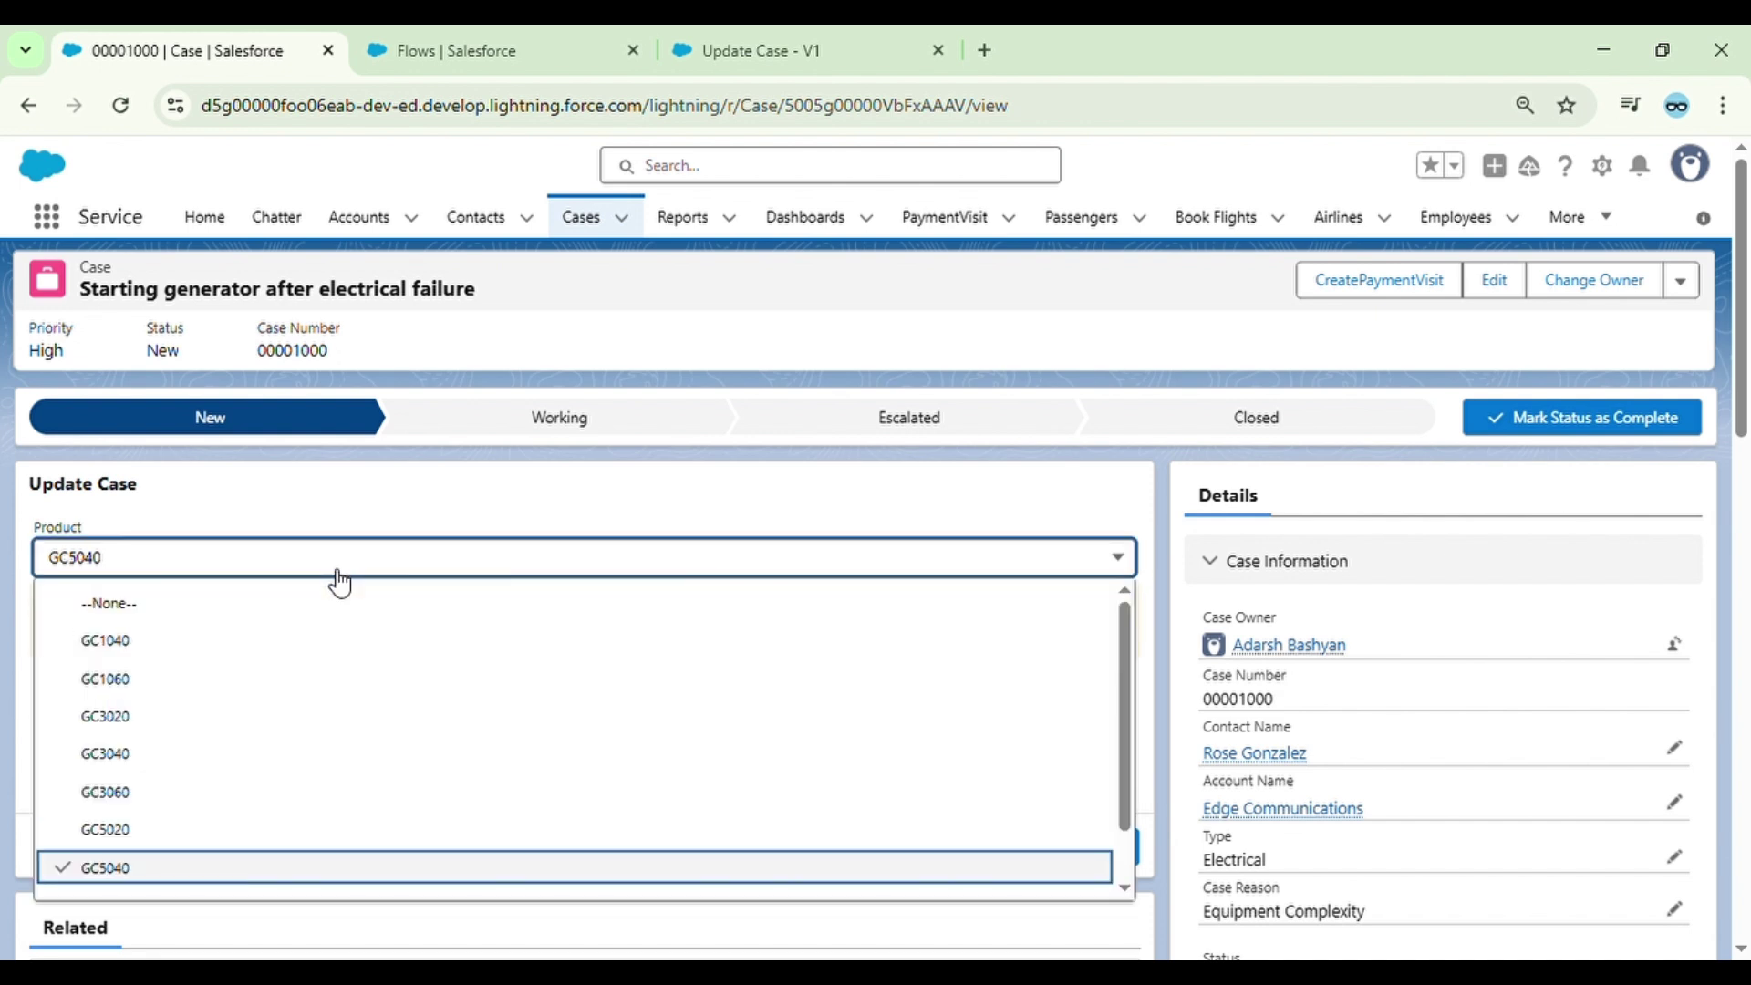
pyautogui.click(233, 643)
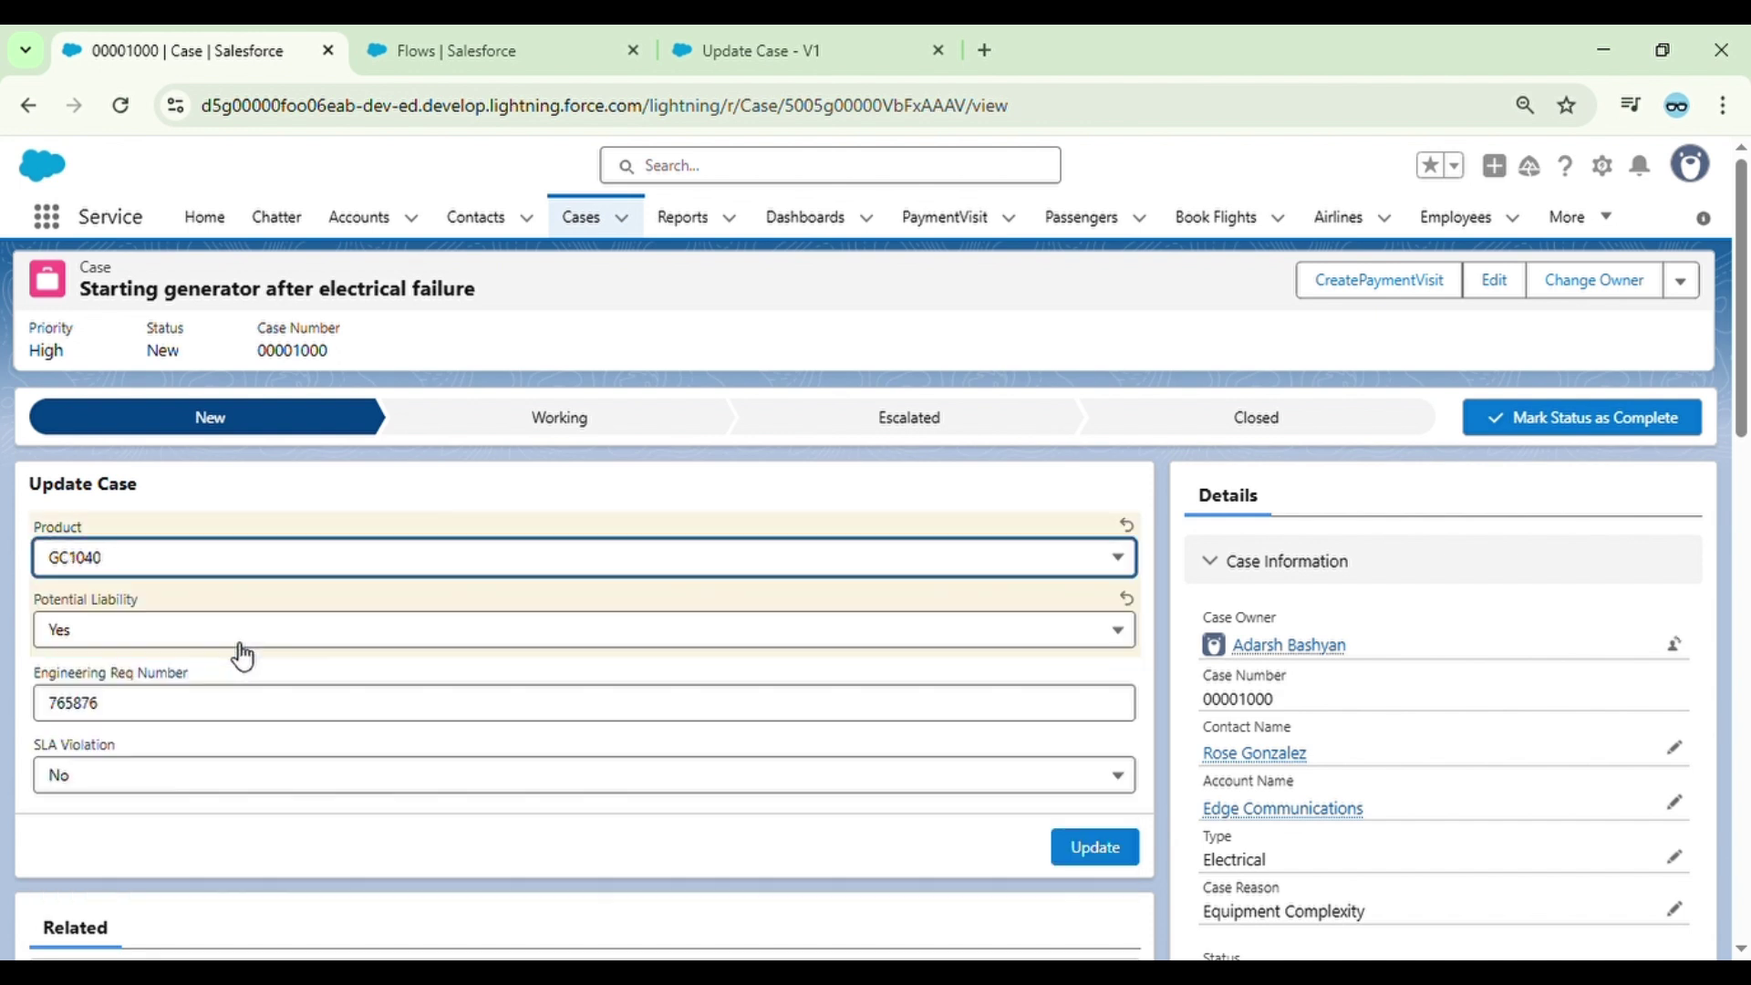
# - Set Engineering Req Number to 00001 and SLA Violation to Yes, and submit the case update
pyautogui.click(156, 716)
pyautogui.press('BackSpace')
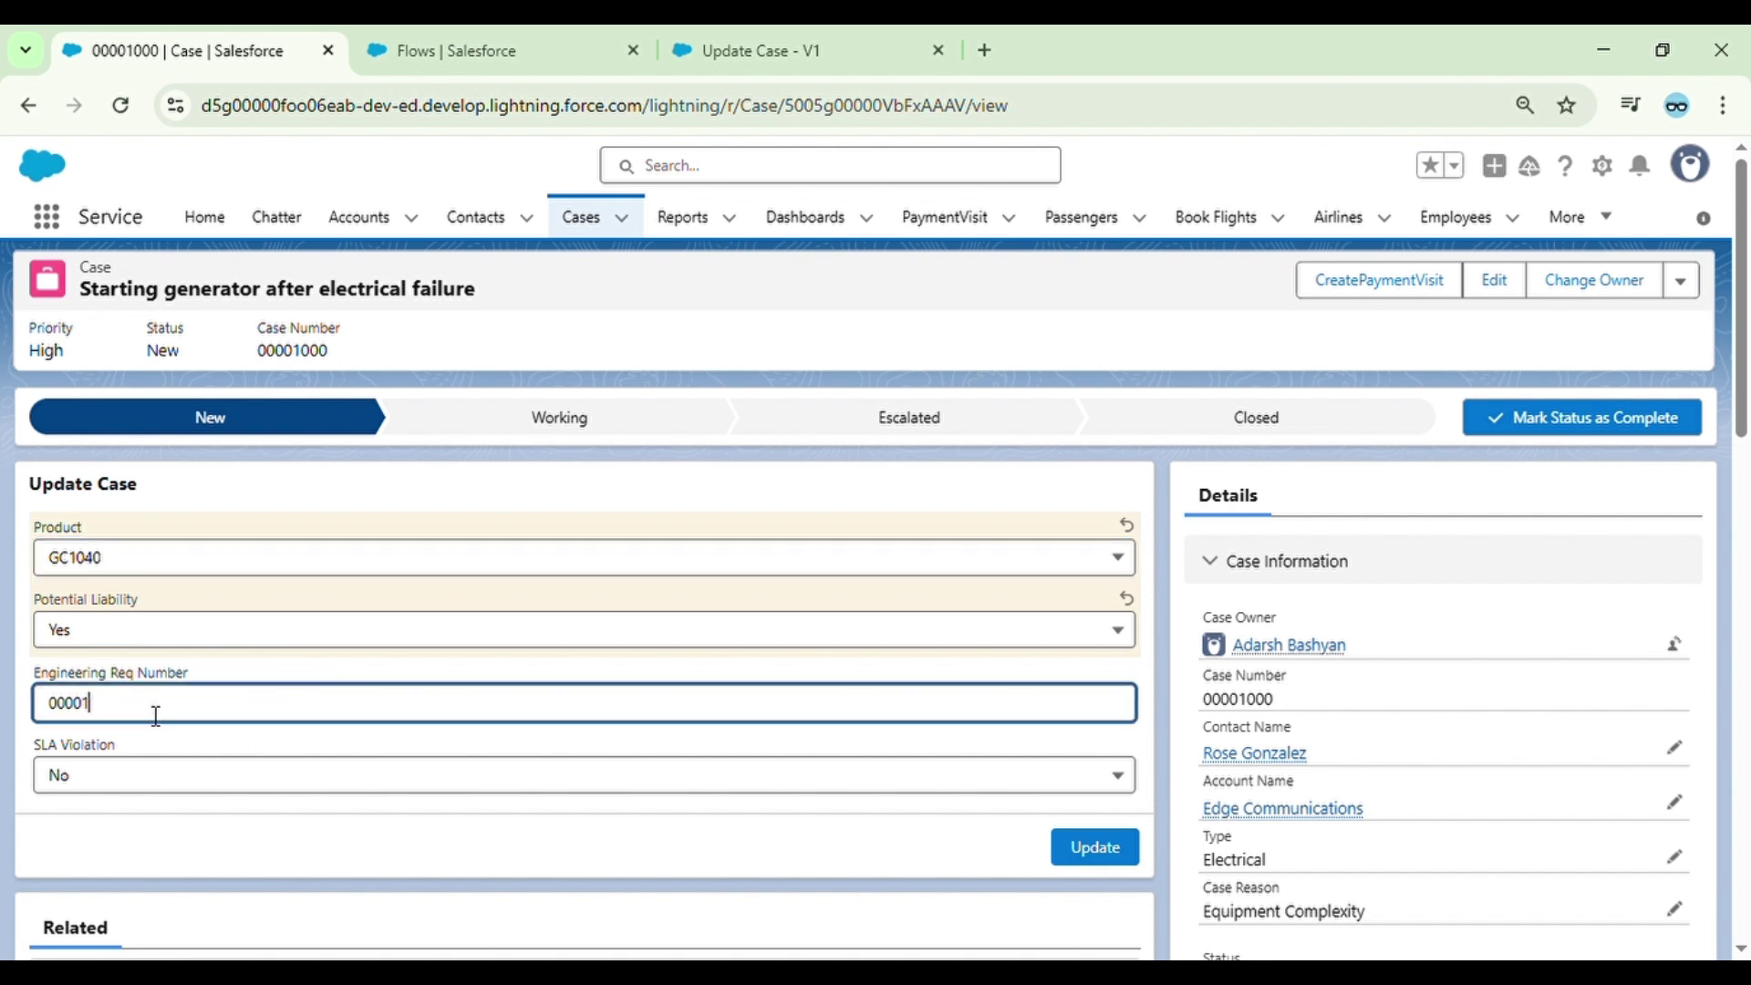
pyautogui.click(235, 788)
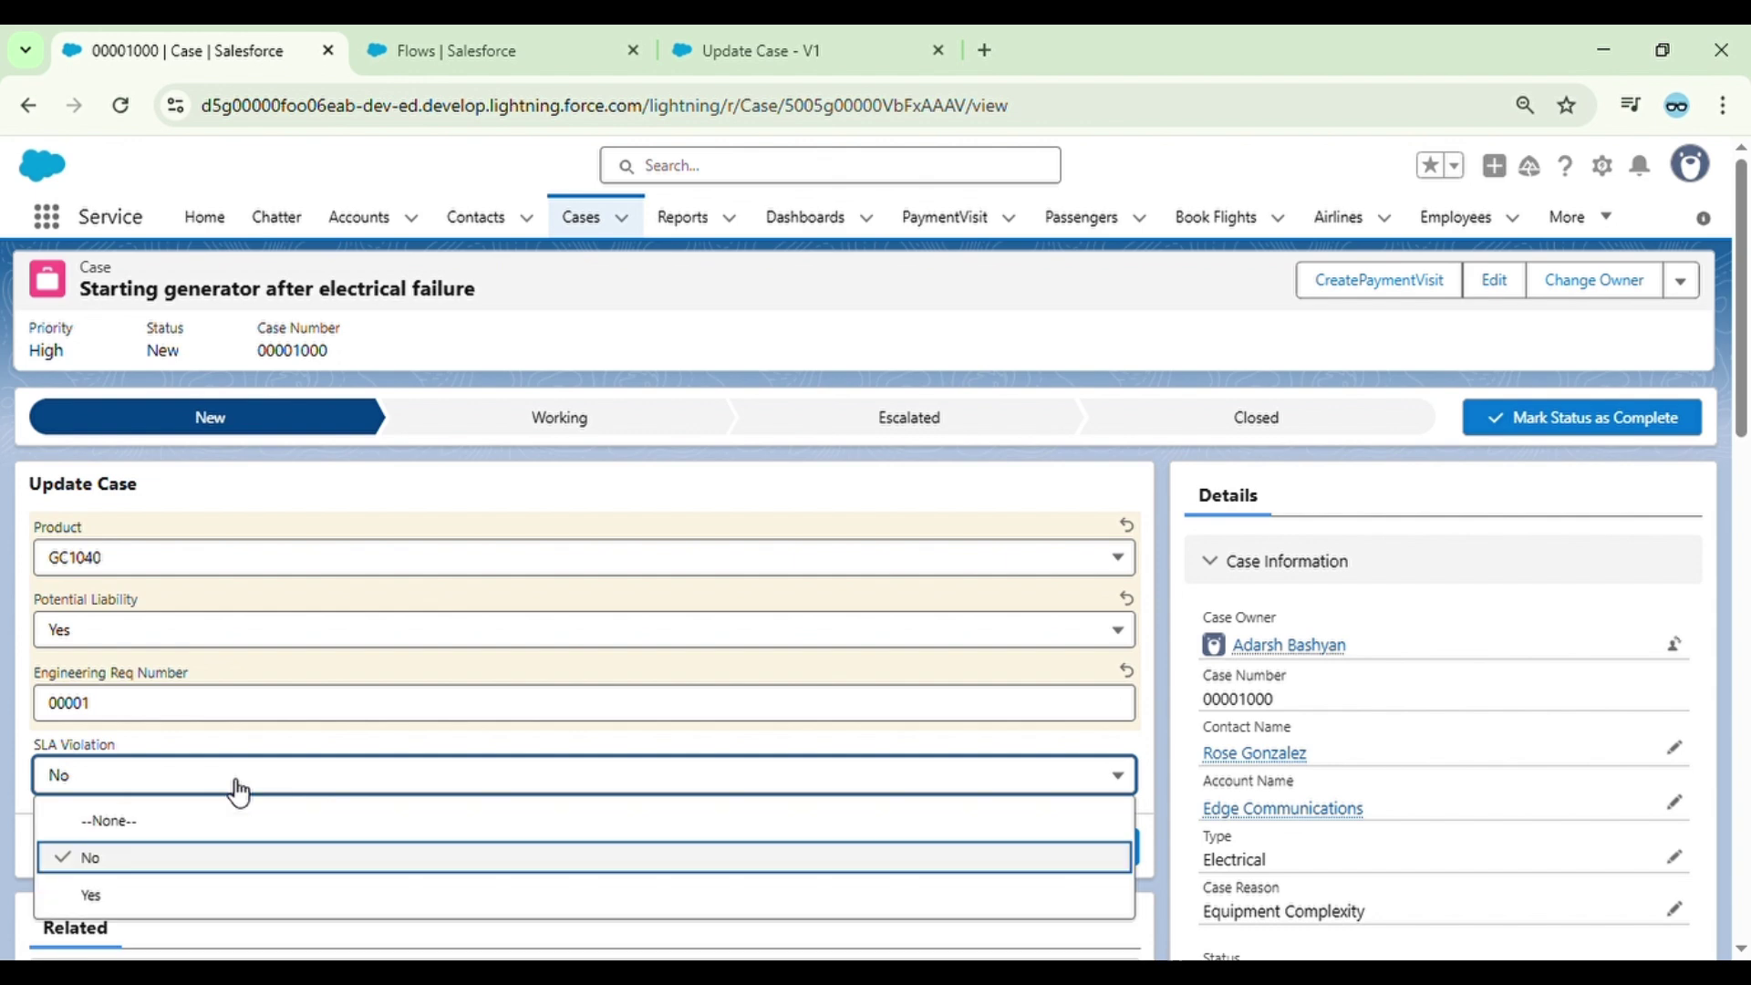
pyautogui.click(180, 894)
pyautogui.scroll(-3, 548, 712)
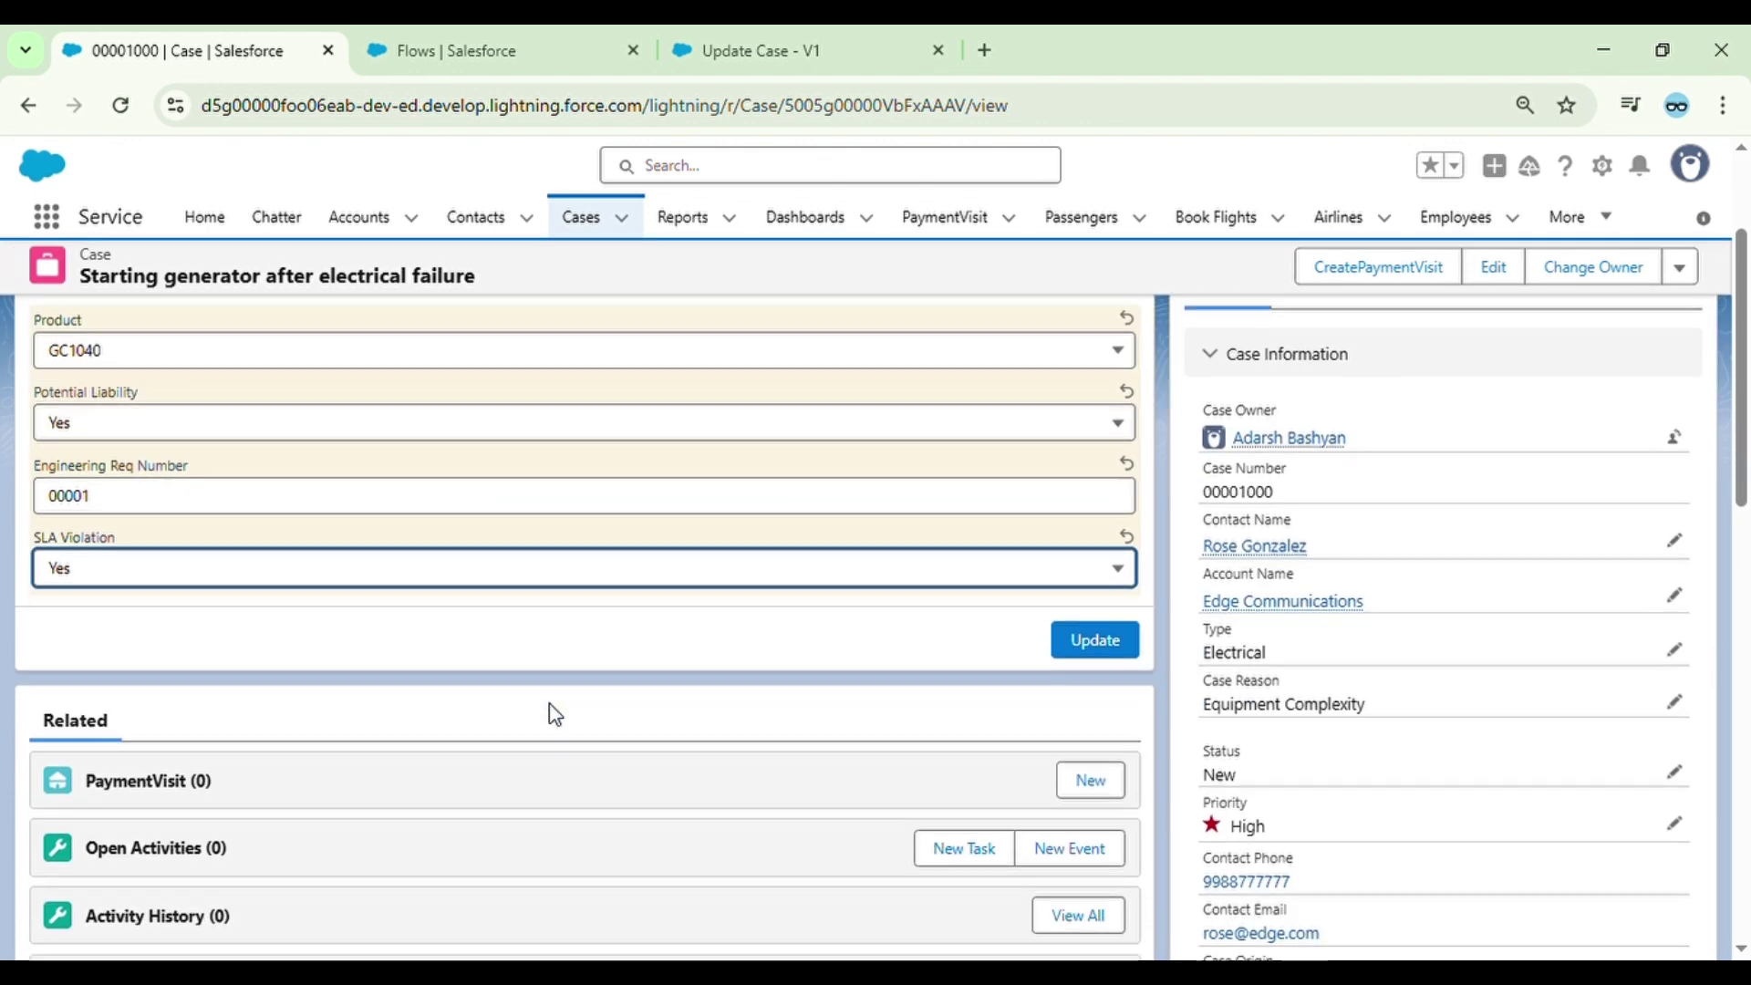
pyautogui.click(1098, 626)
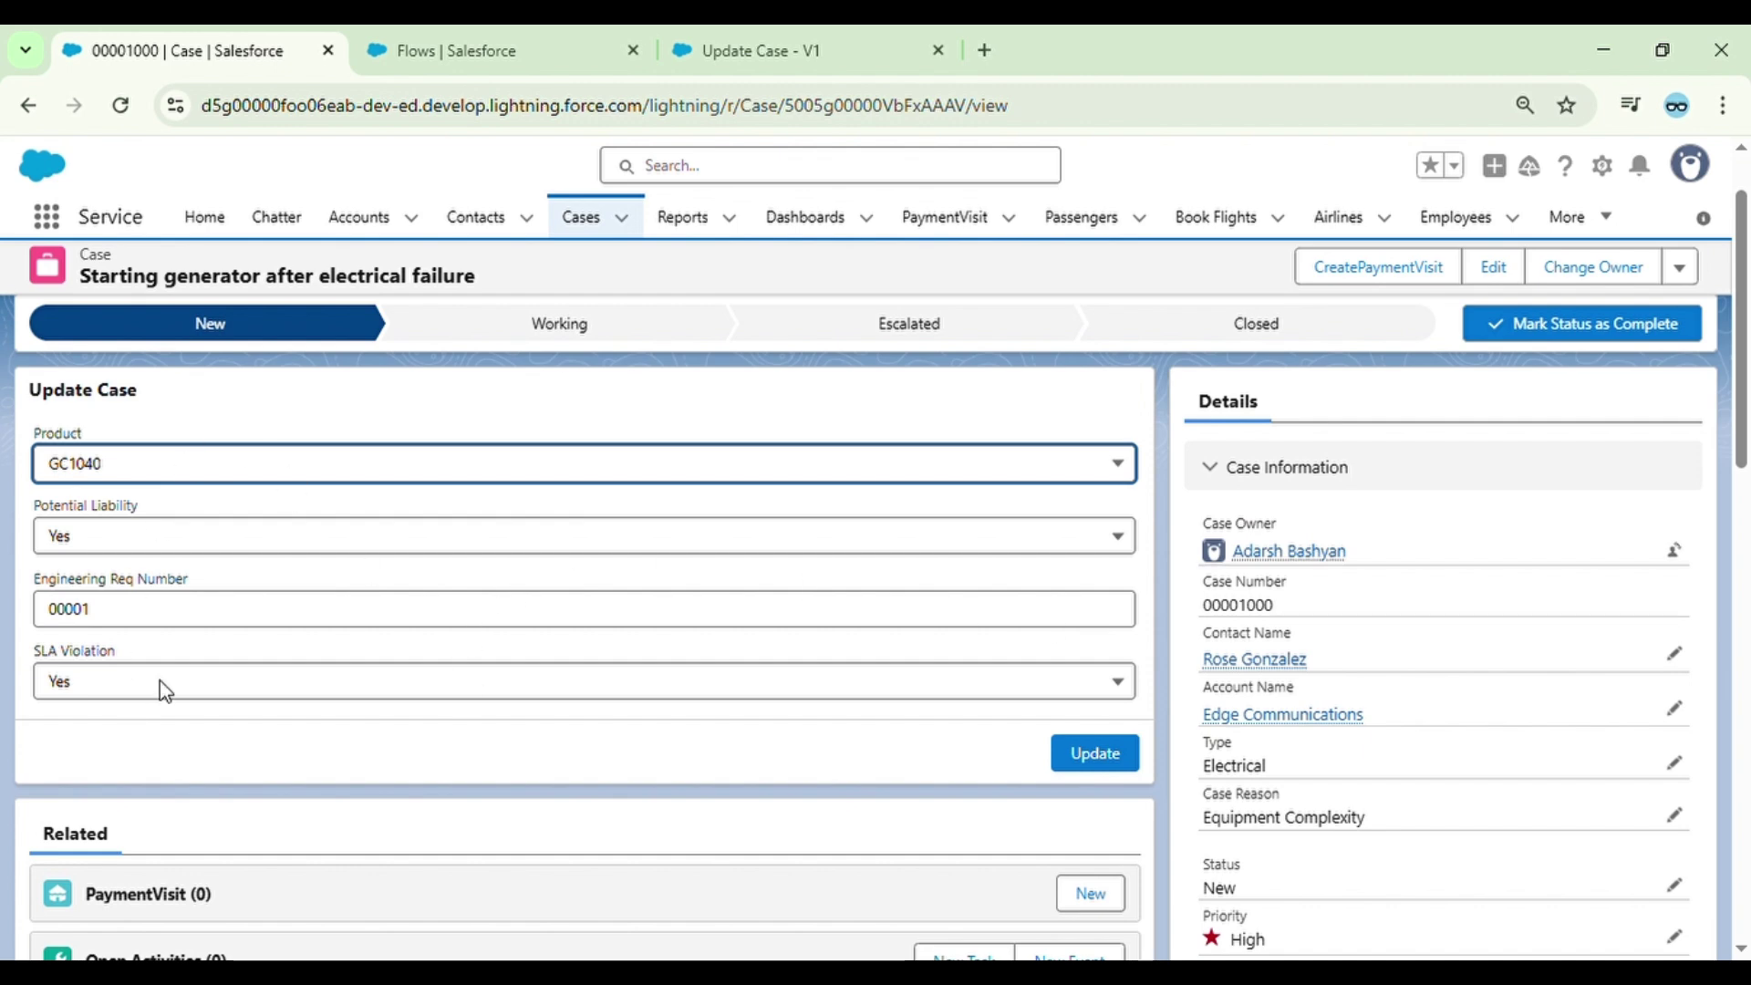
# - Check Product, Potential Liability, Engineering Req Number and SLA Violation in the case's Additional Information against the submitted form
pyautogui.scroll(-10, 1497, 647)
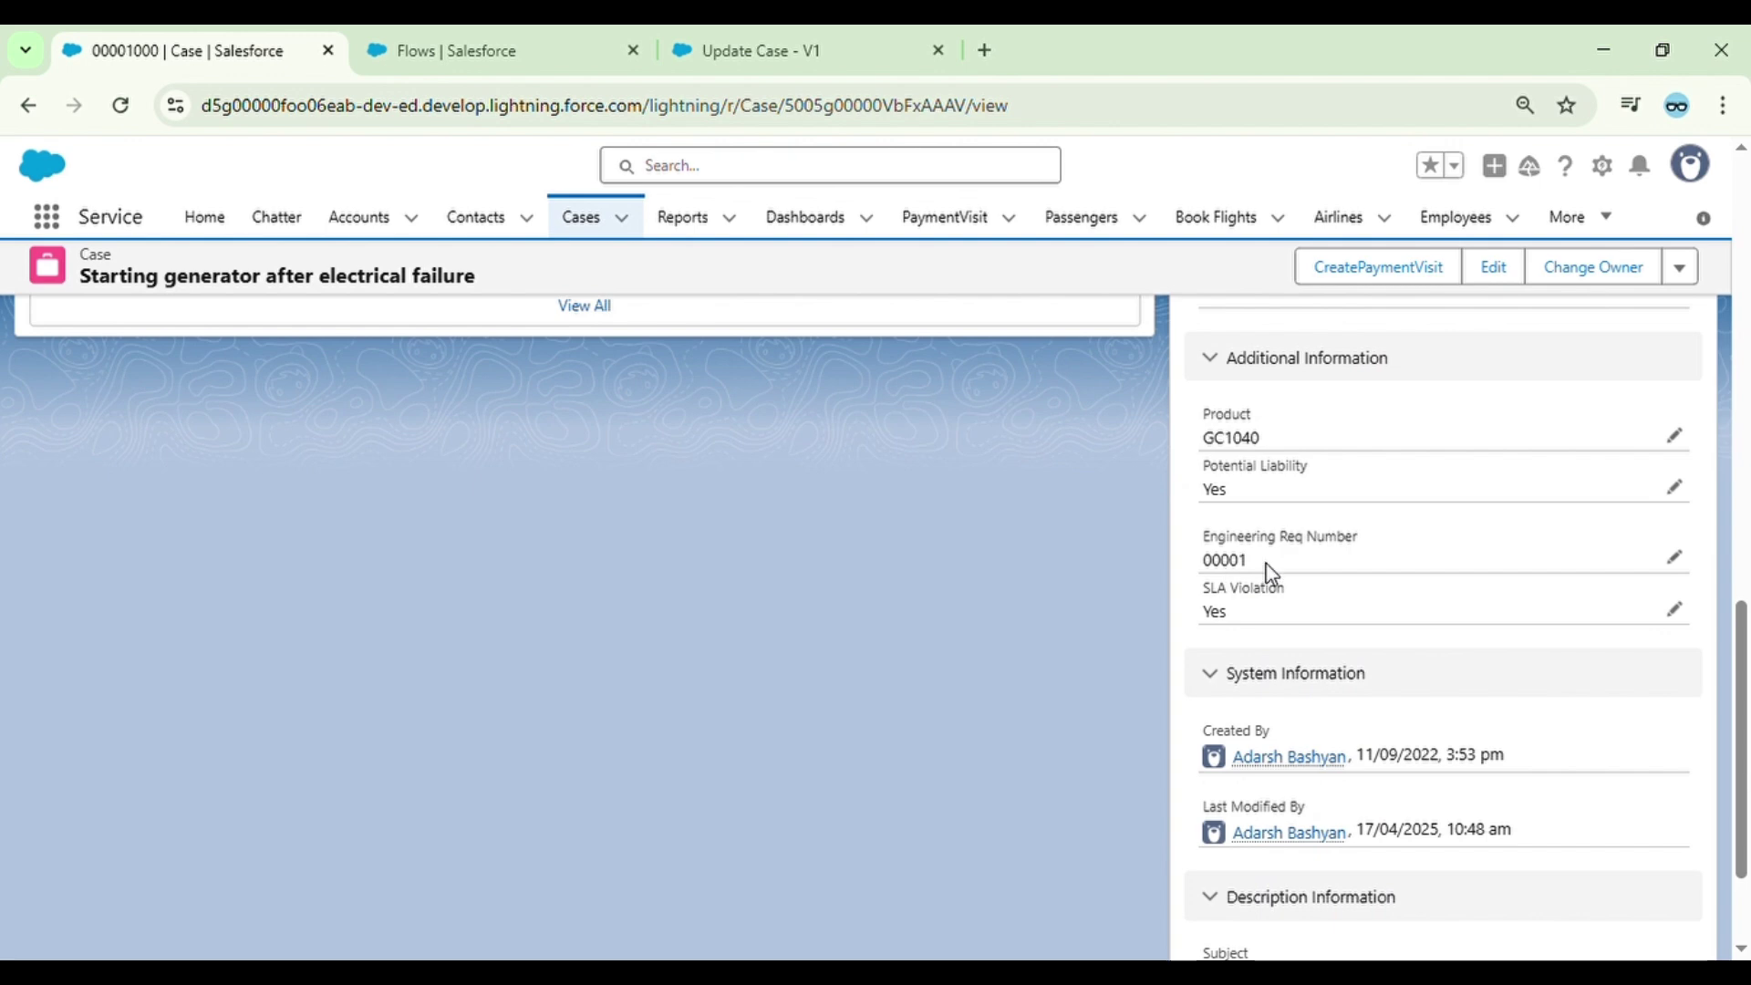
pyautogui.scroll(10, 1350, 561)
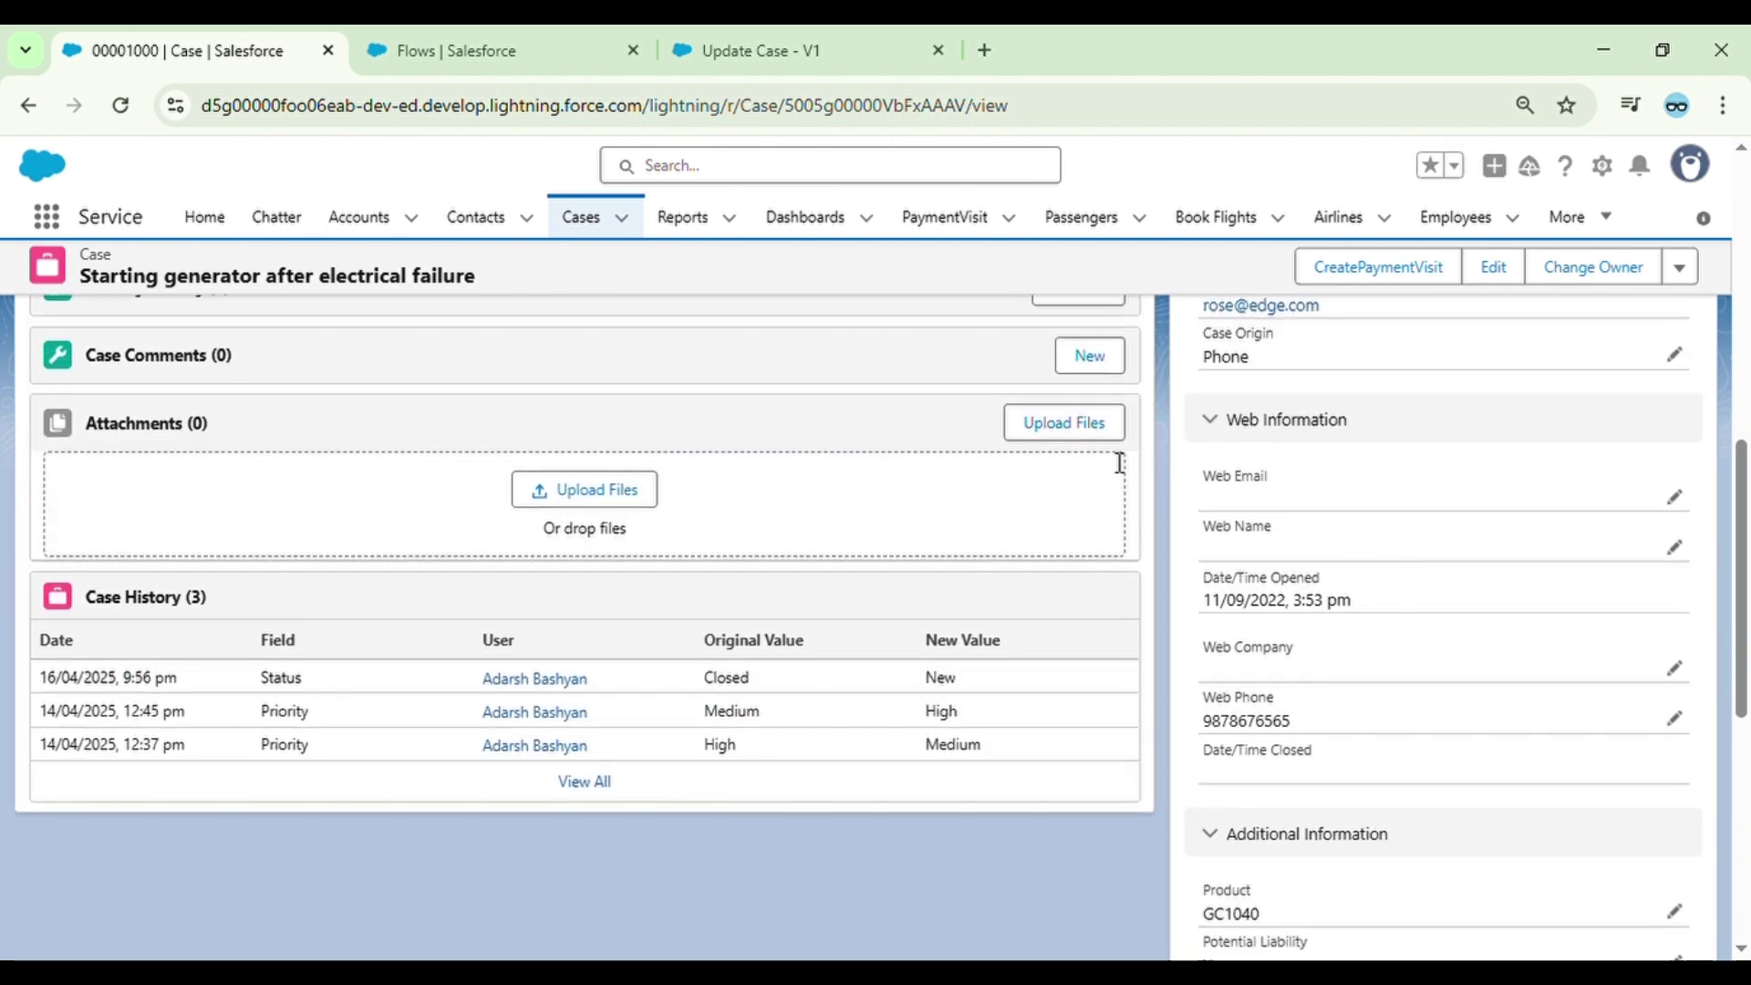
pyautogui.scroll(-9, 860, 415)
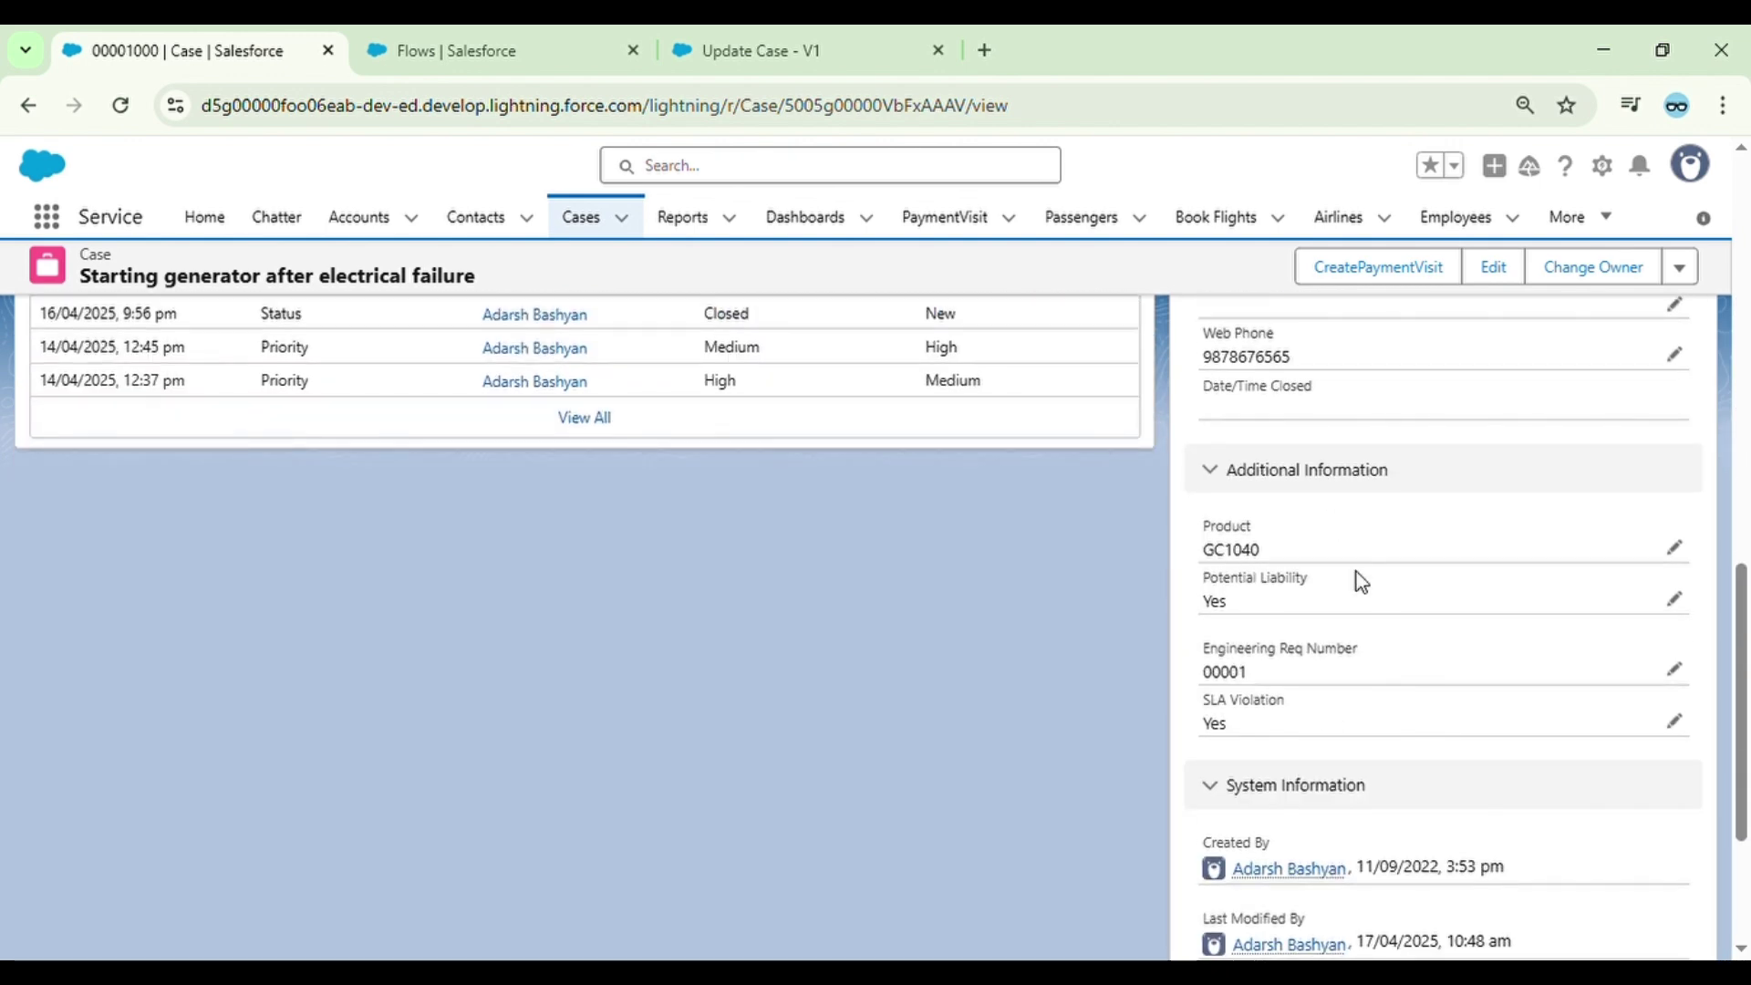
pyautogui.scroll(10, 1368, 629)
pyautogui.click(1017, 428)
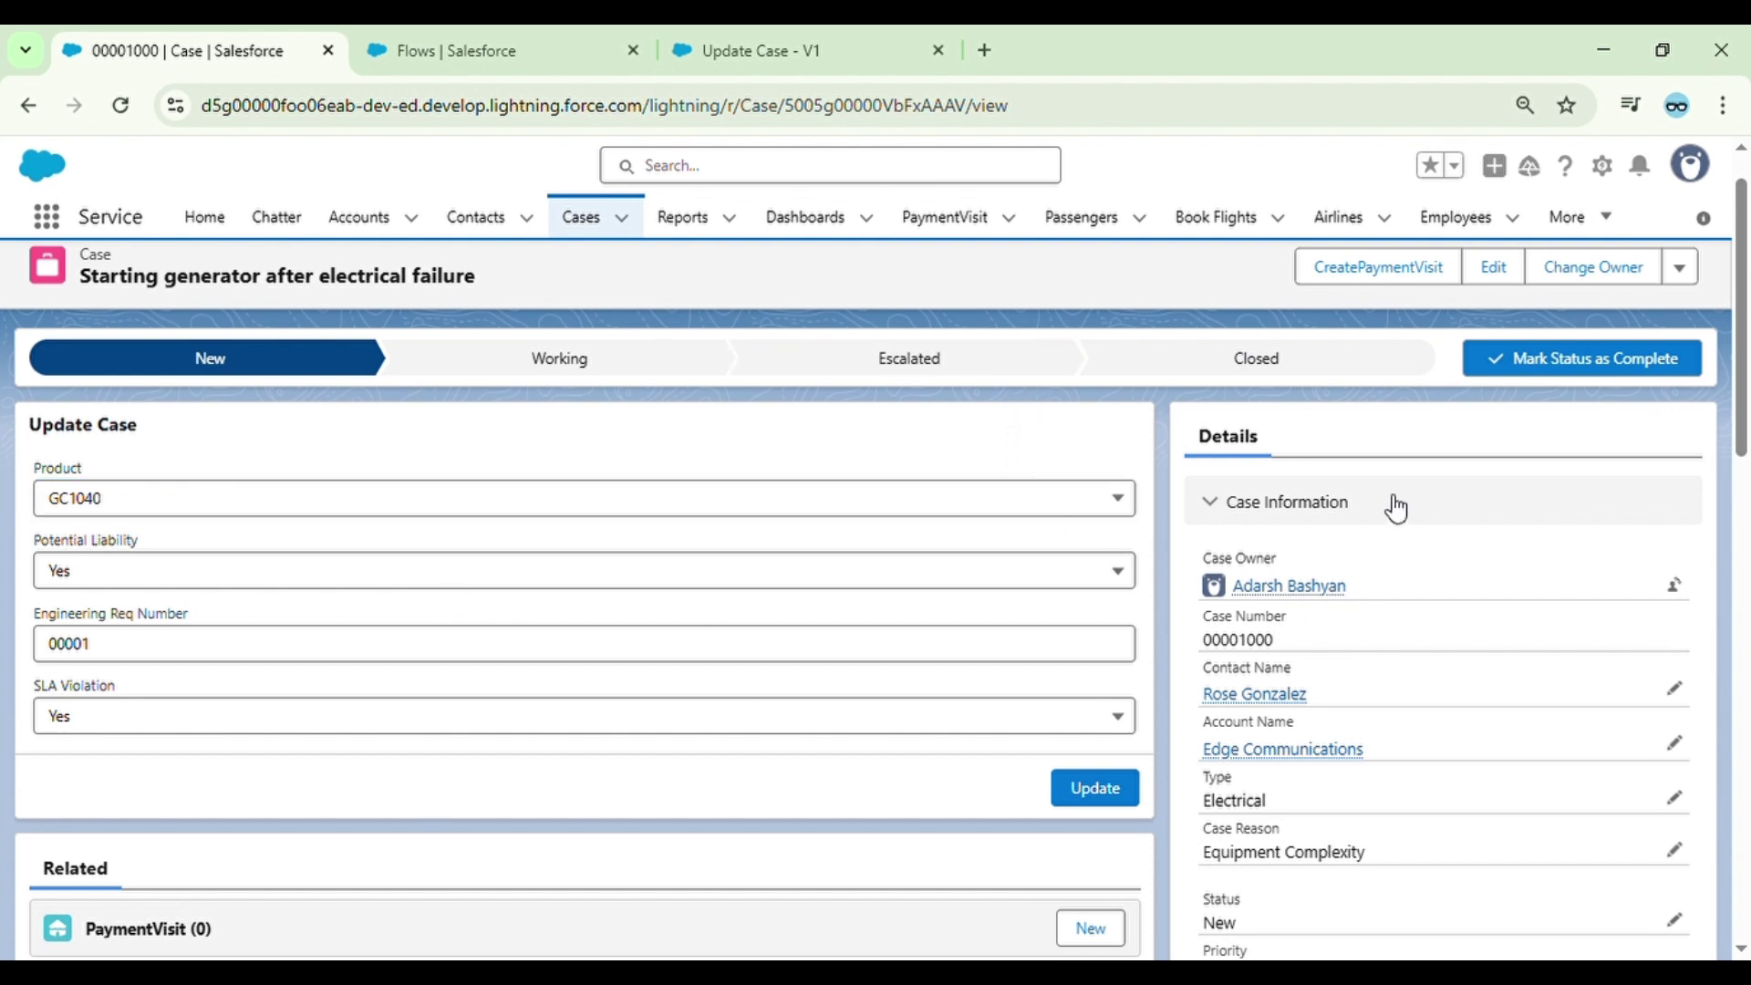